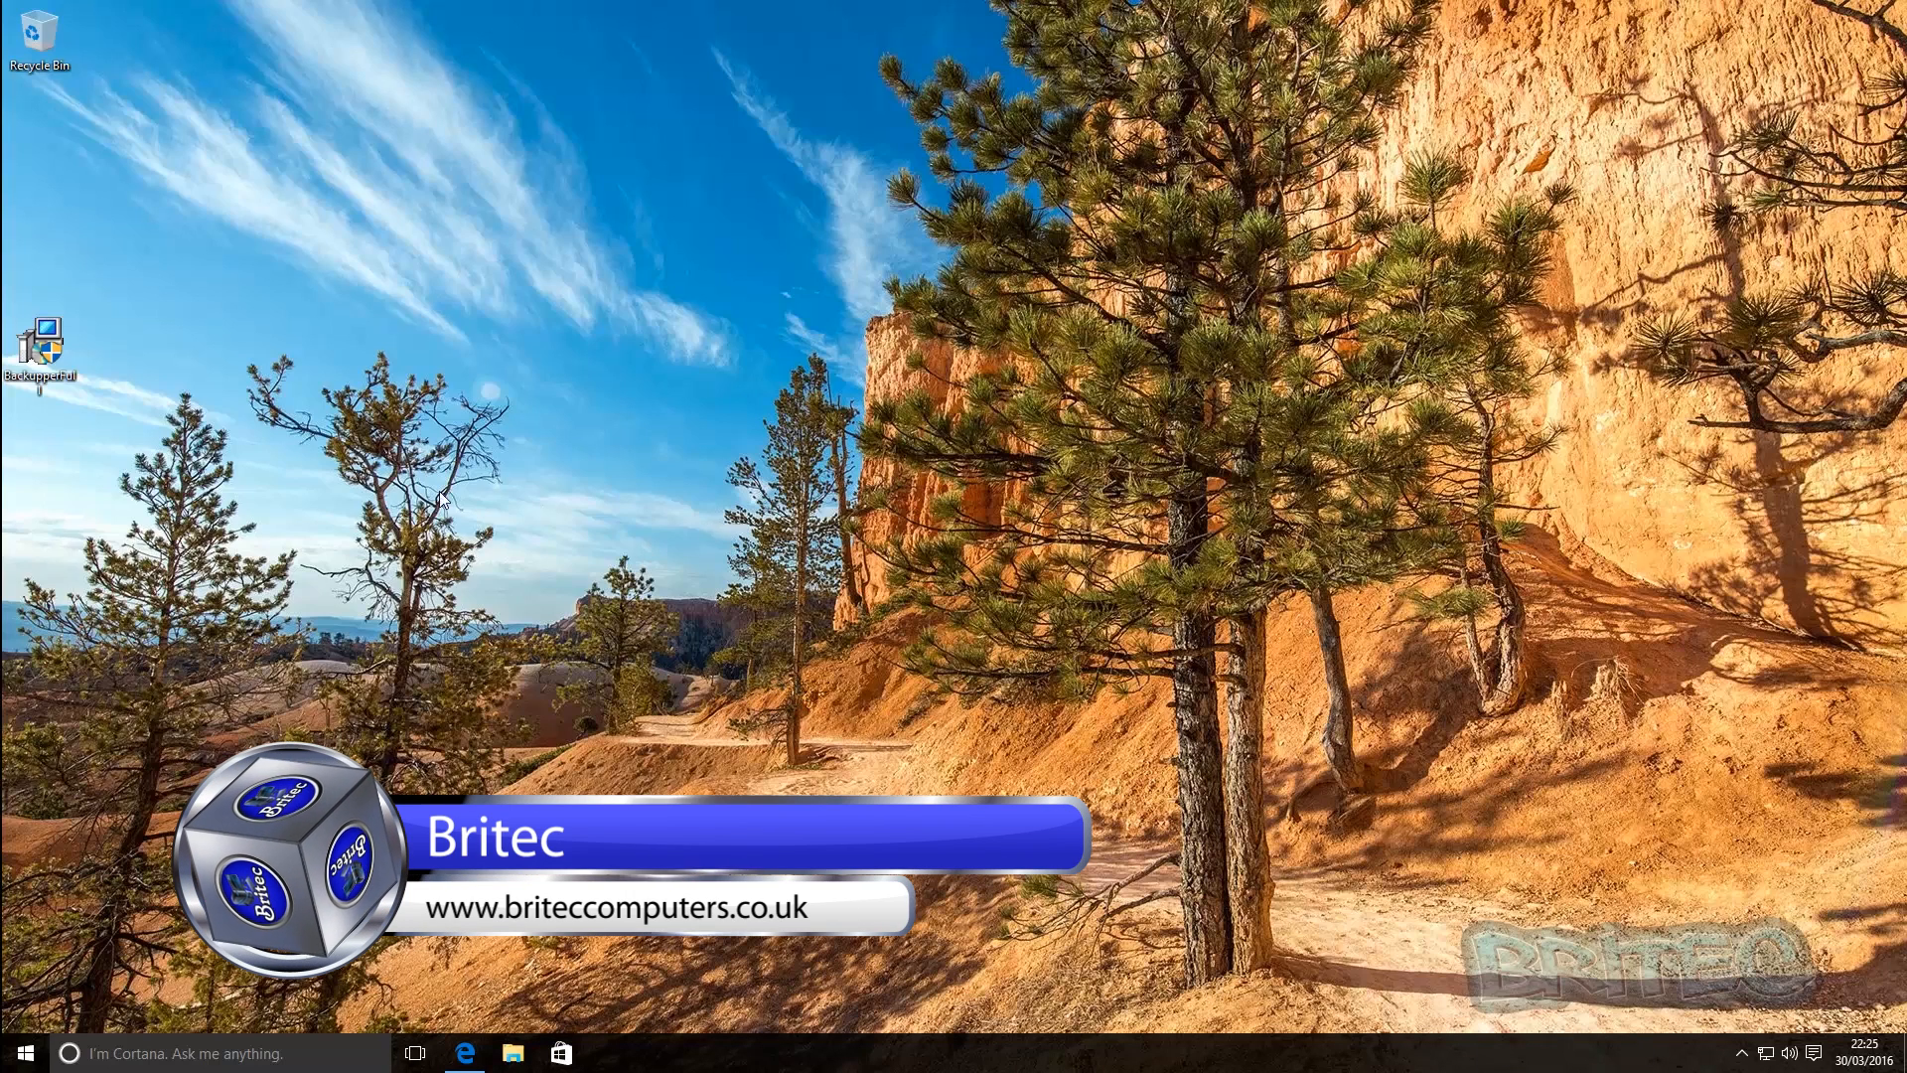
# Step: View the AOMEI Backupper Standard download page in the Edge browser and minimise the window
pyautogui.click(465, 1053)
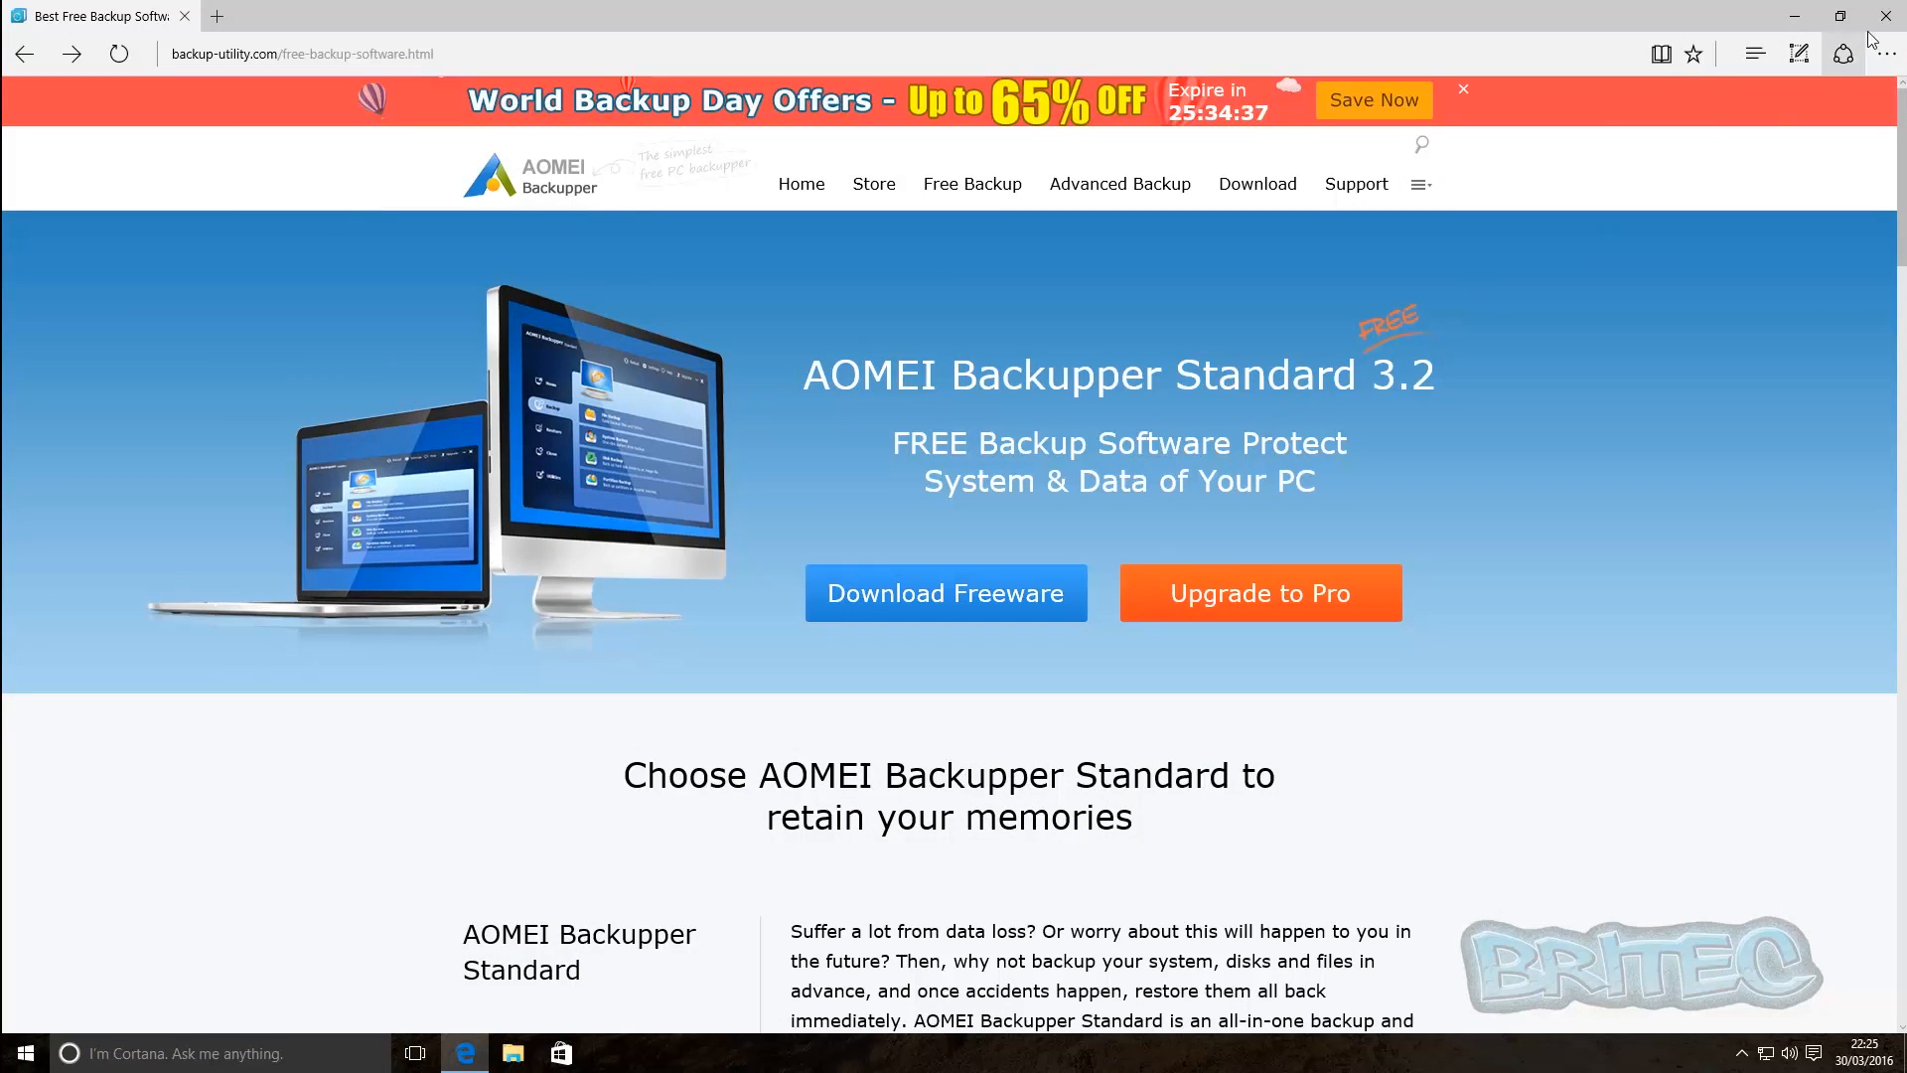
pyautogui.click(1795, 17)
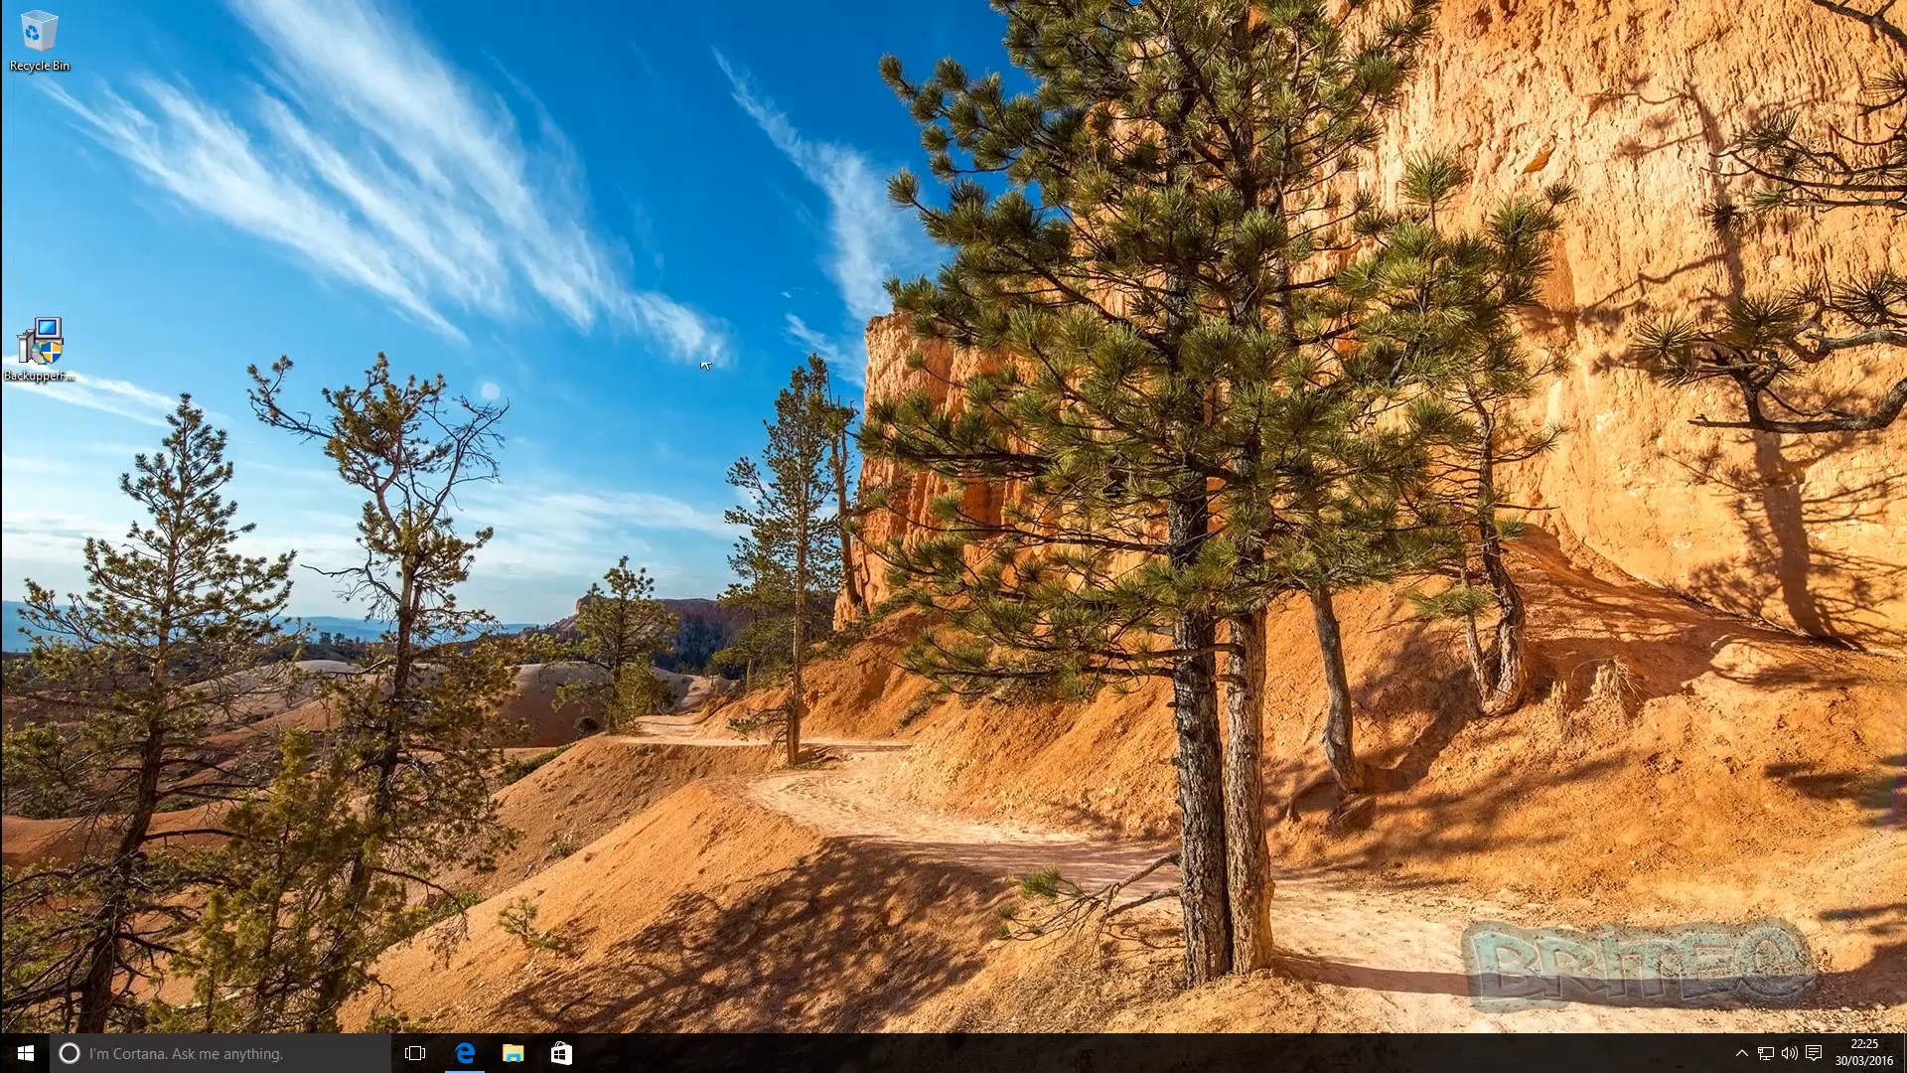
# Step: Run the BackupperFull.exe installer from the desktop, allowing it through Windows SmartScreen and User Account Control
pyautogui.moveTo(37, 376); pyautogui.dragTo(641, 283)
pyautogui.doubleClick(651, 247)
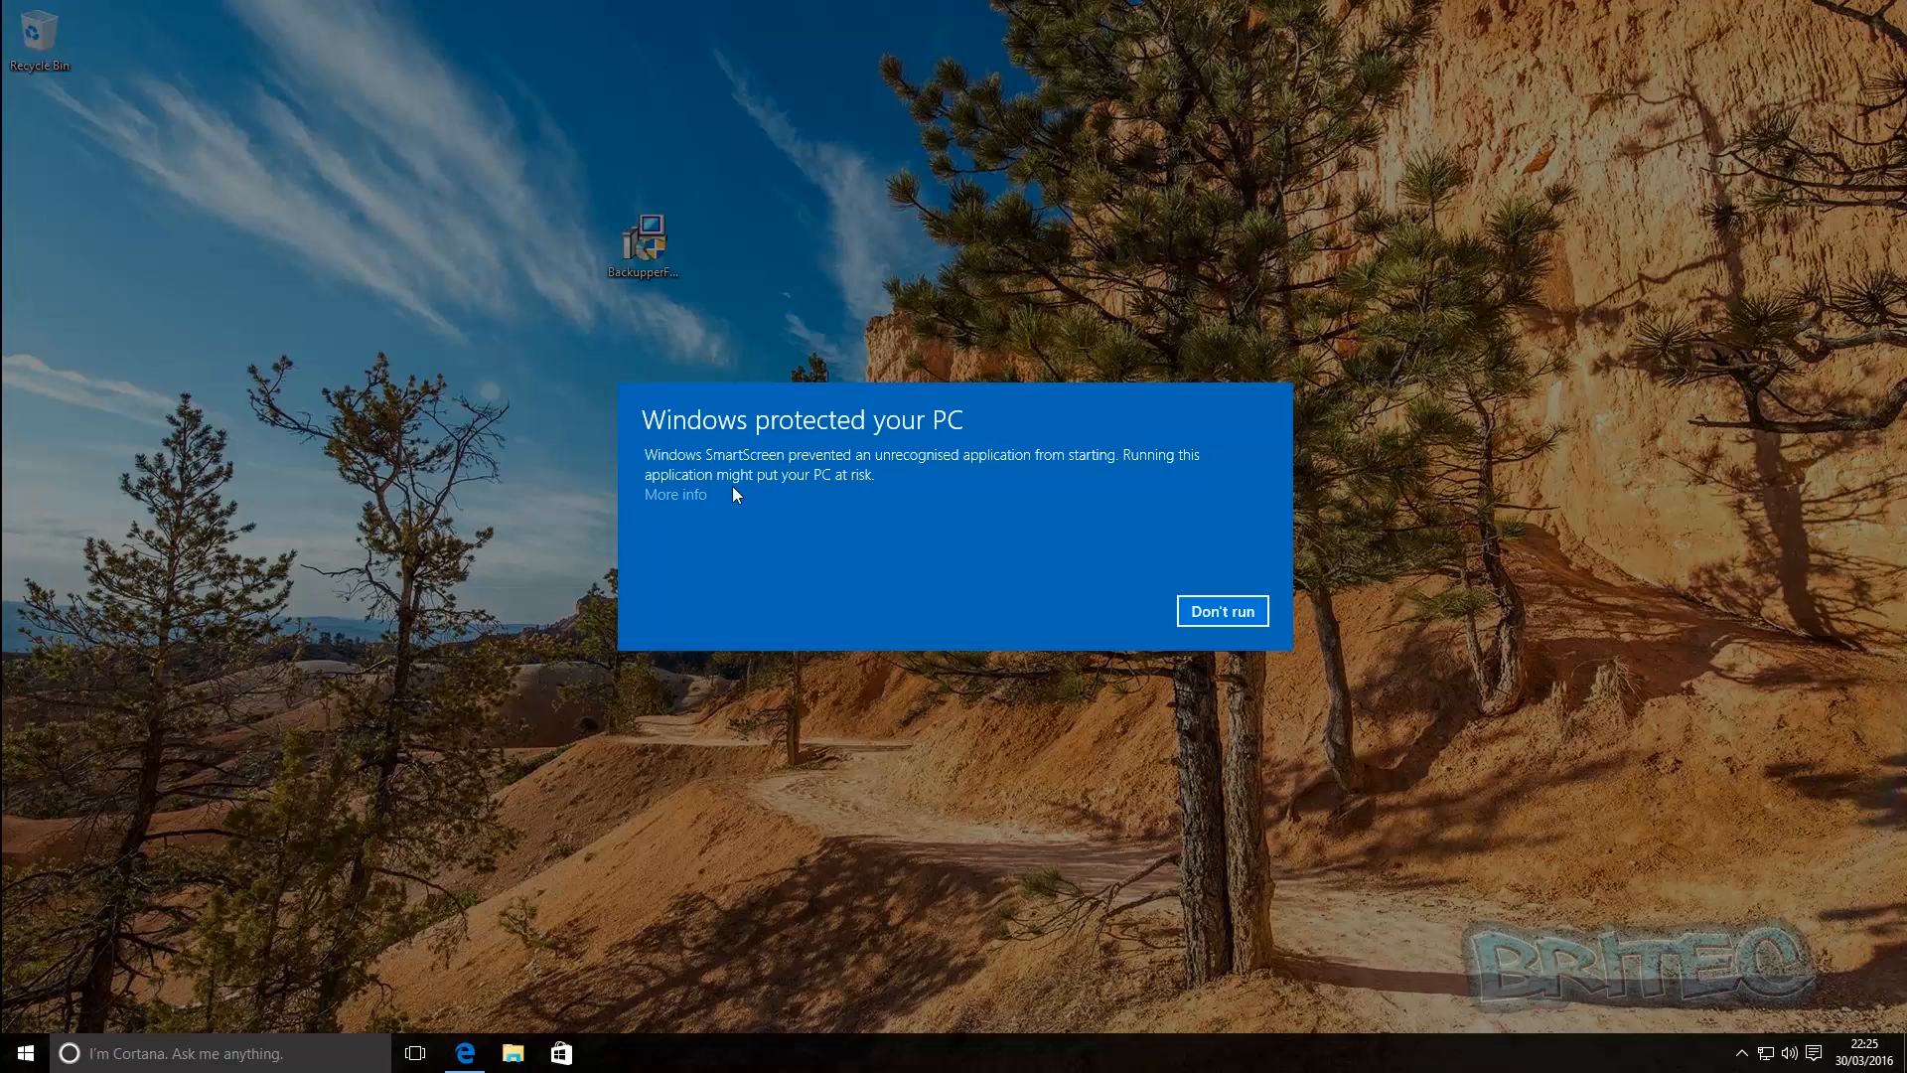
pyautogui.click(676, 494)
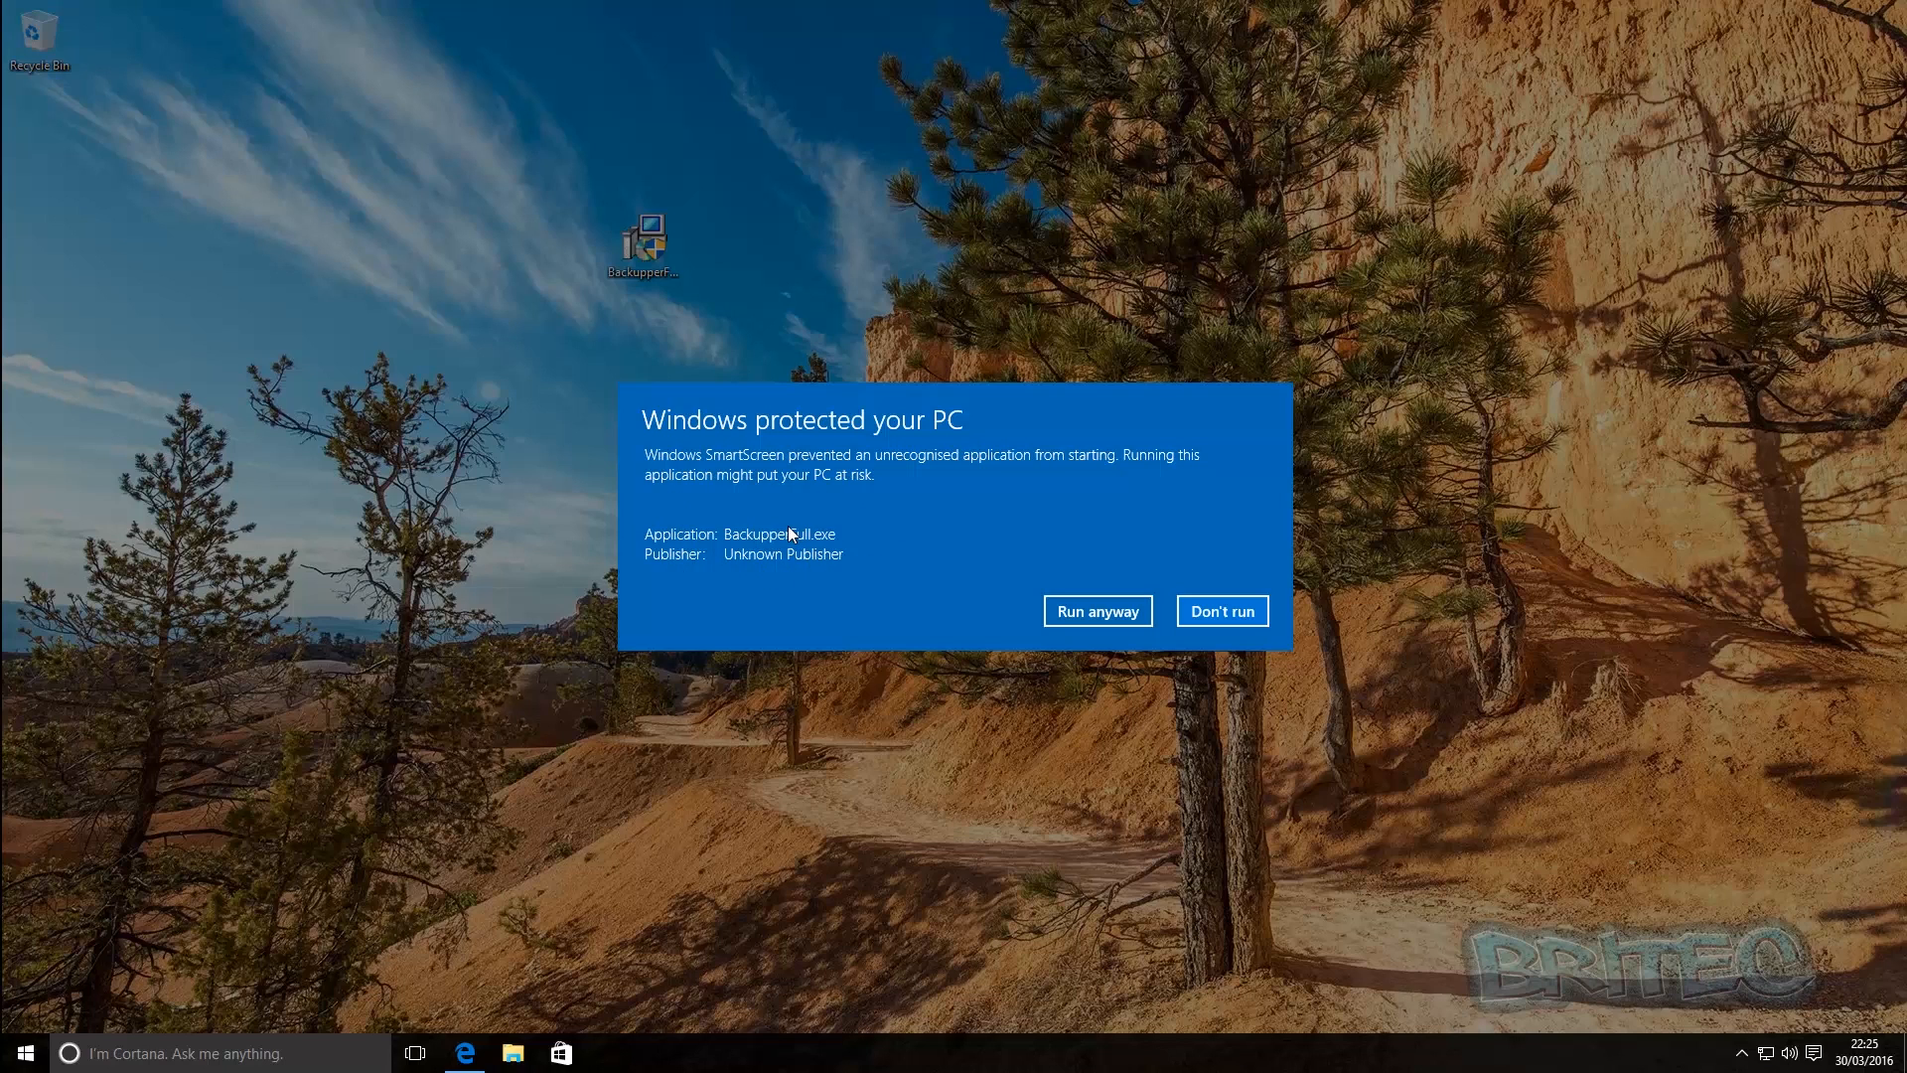
pyautogui.click(1096, 617)
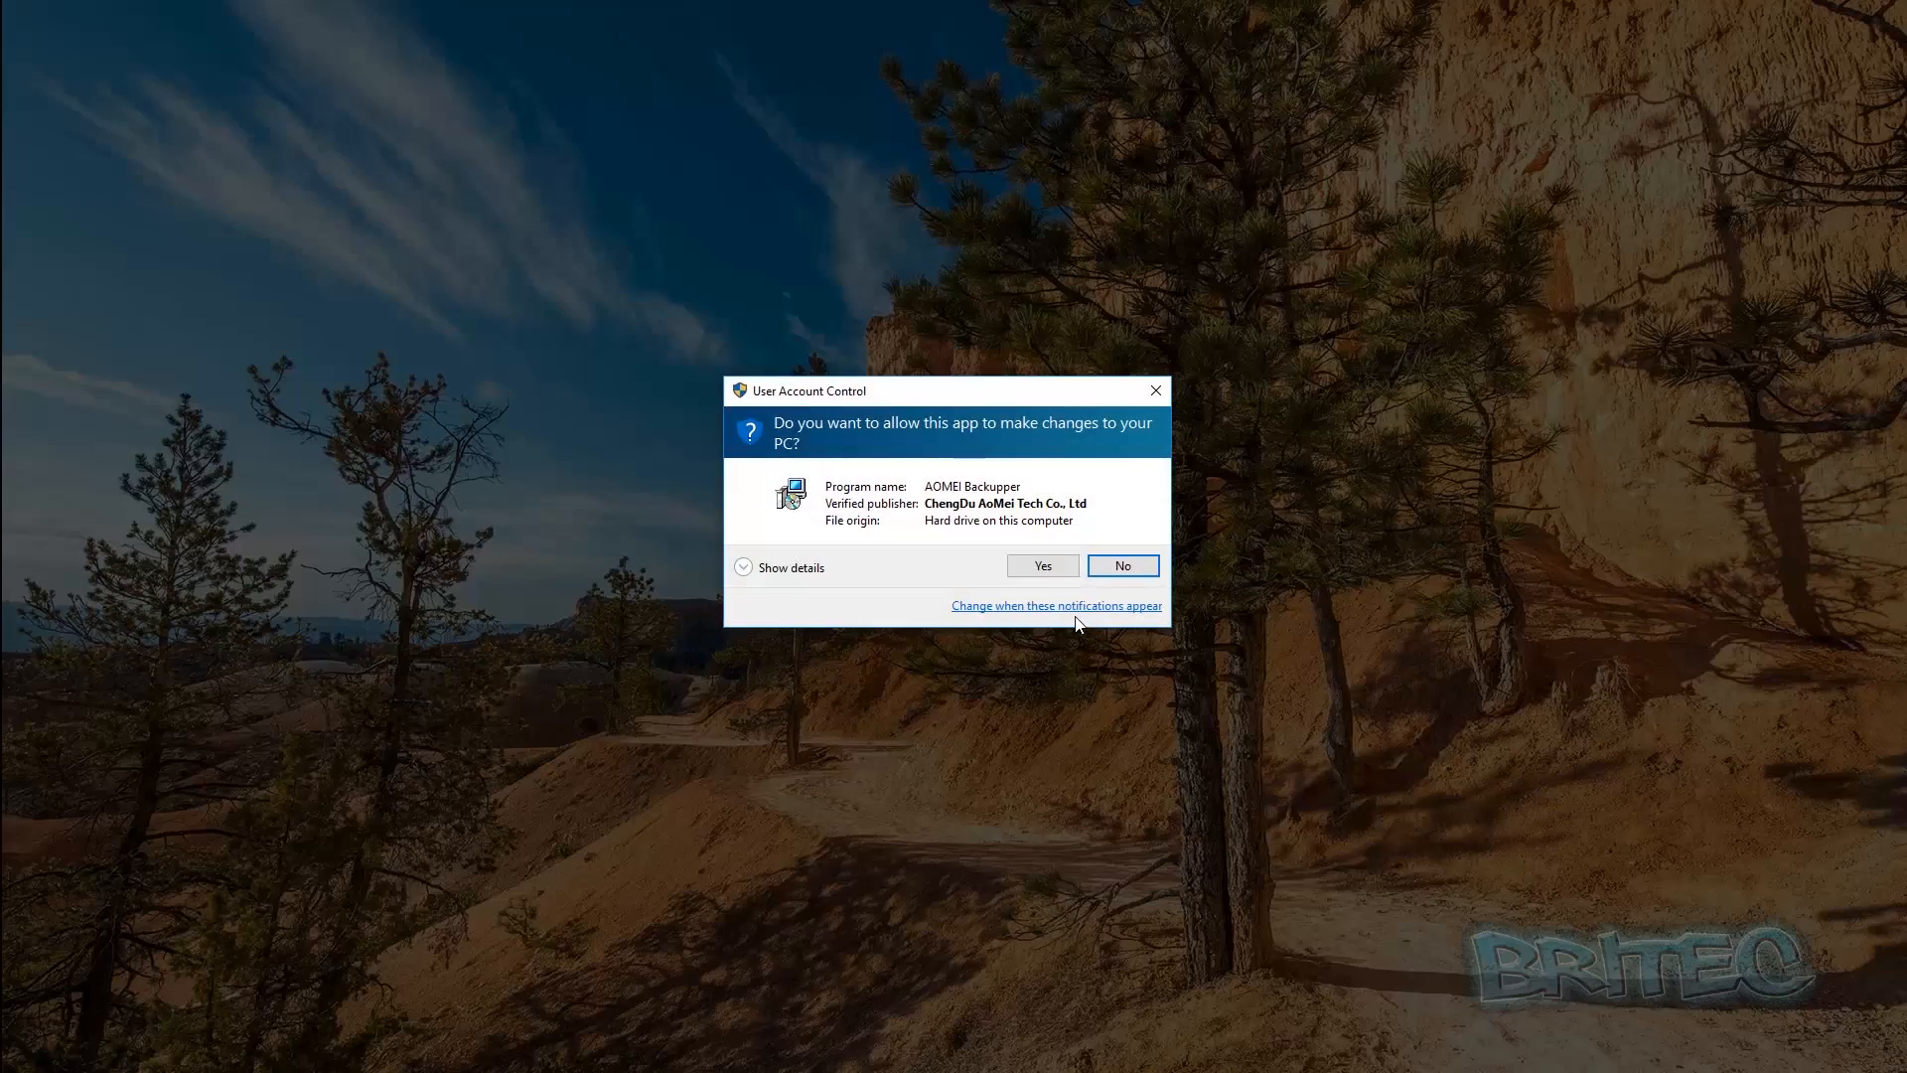
pyautogui.click(1037, 569)
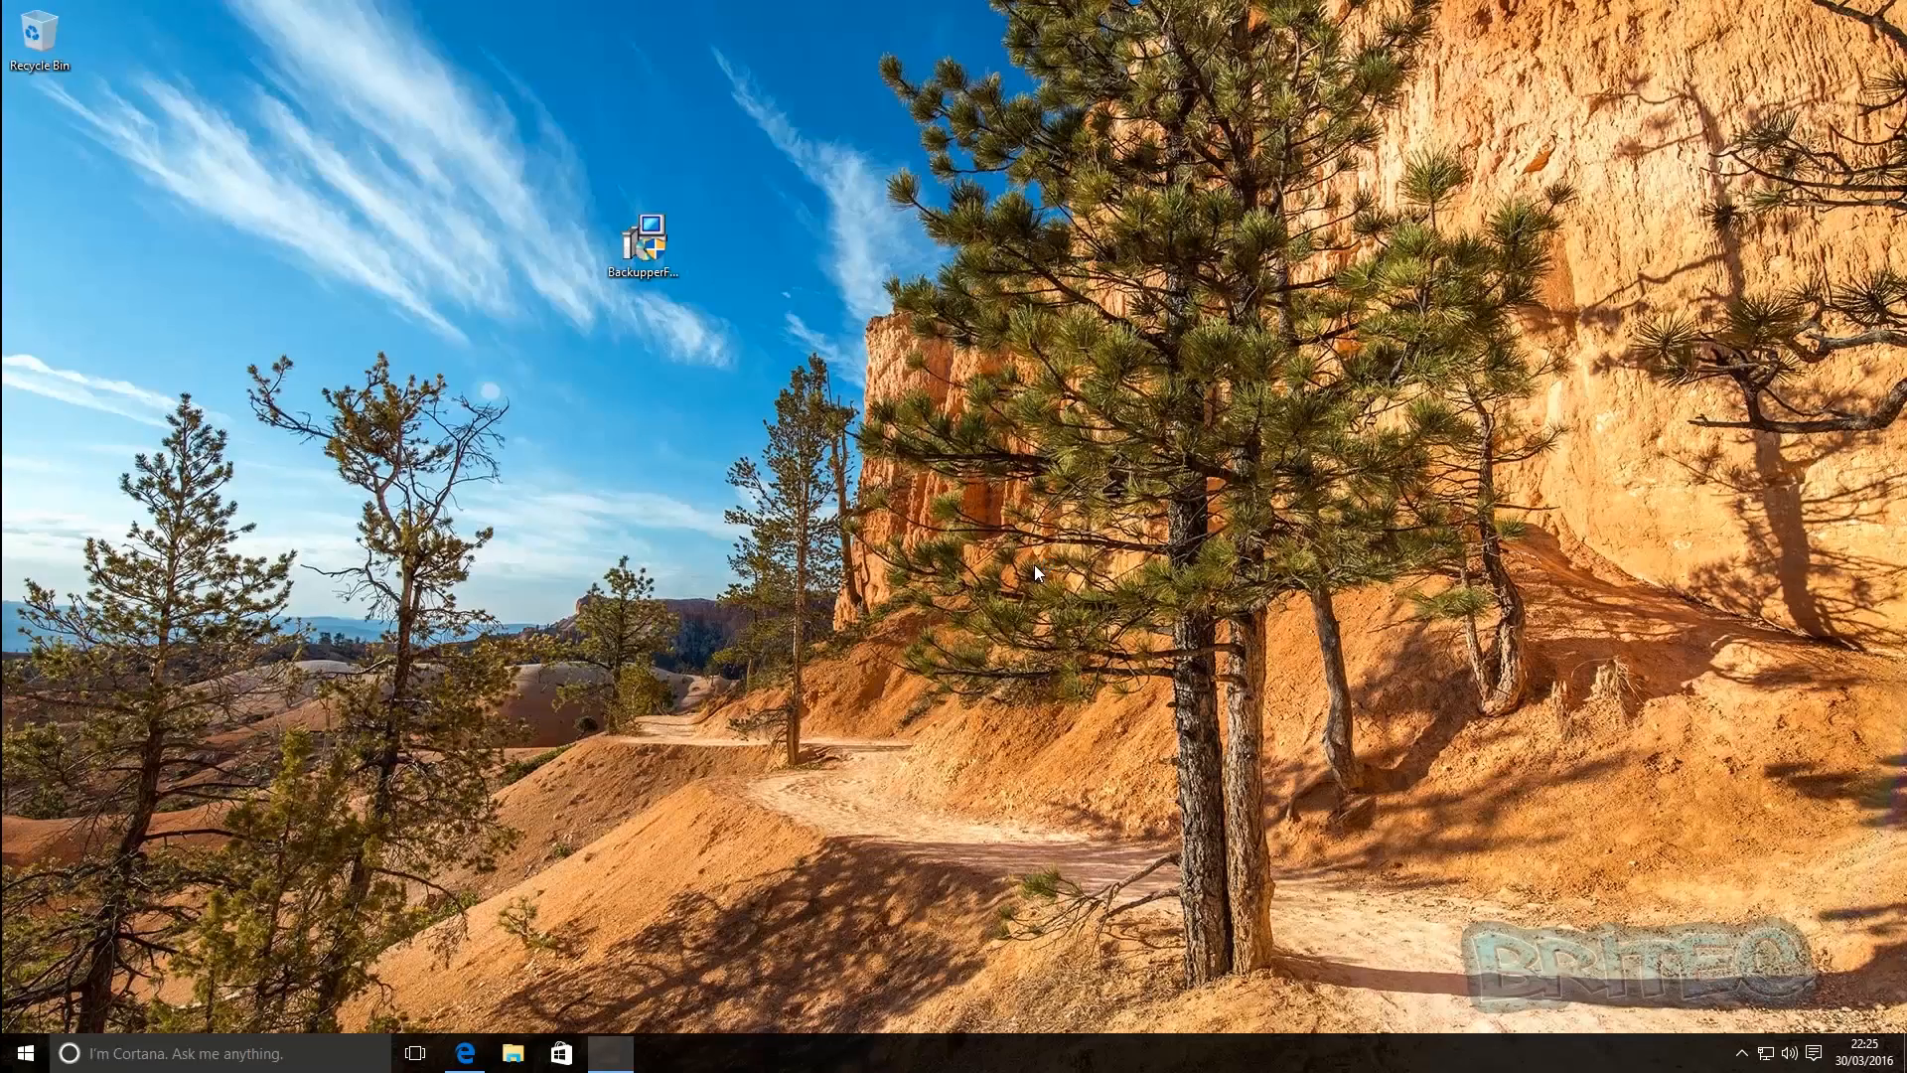
pyautogui.click(977, 569)
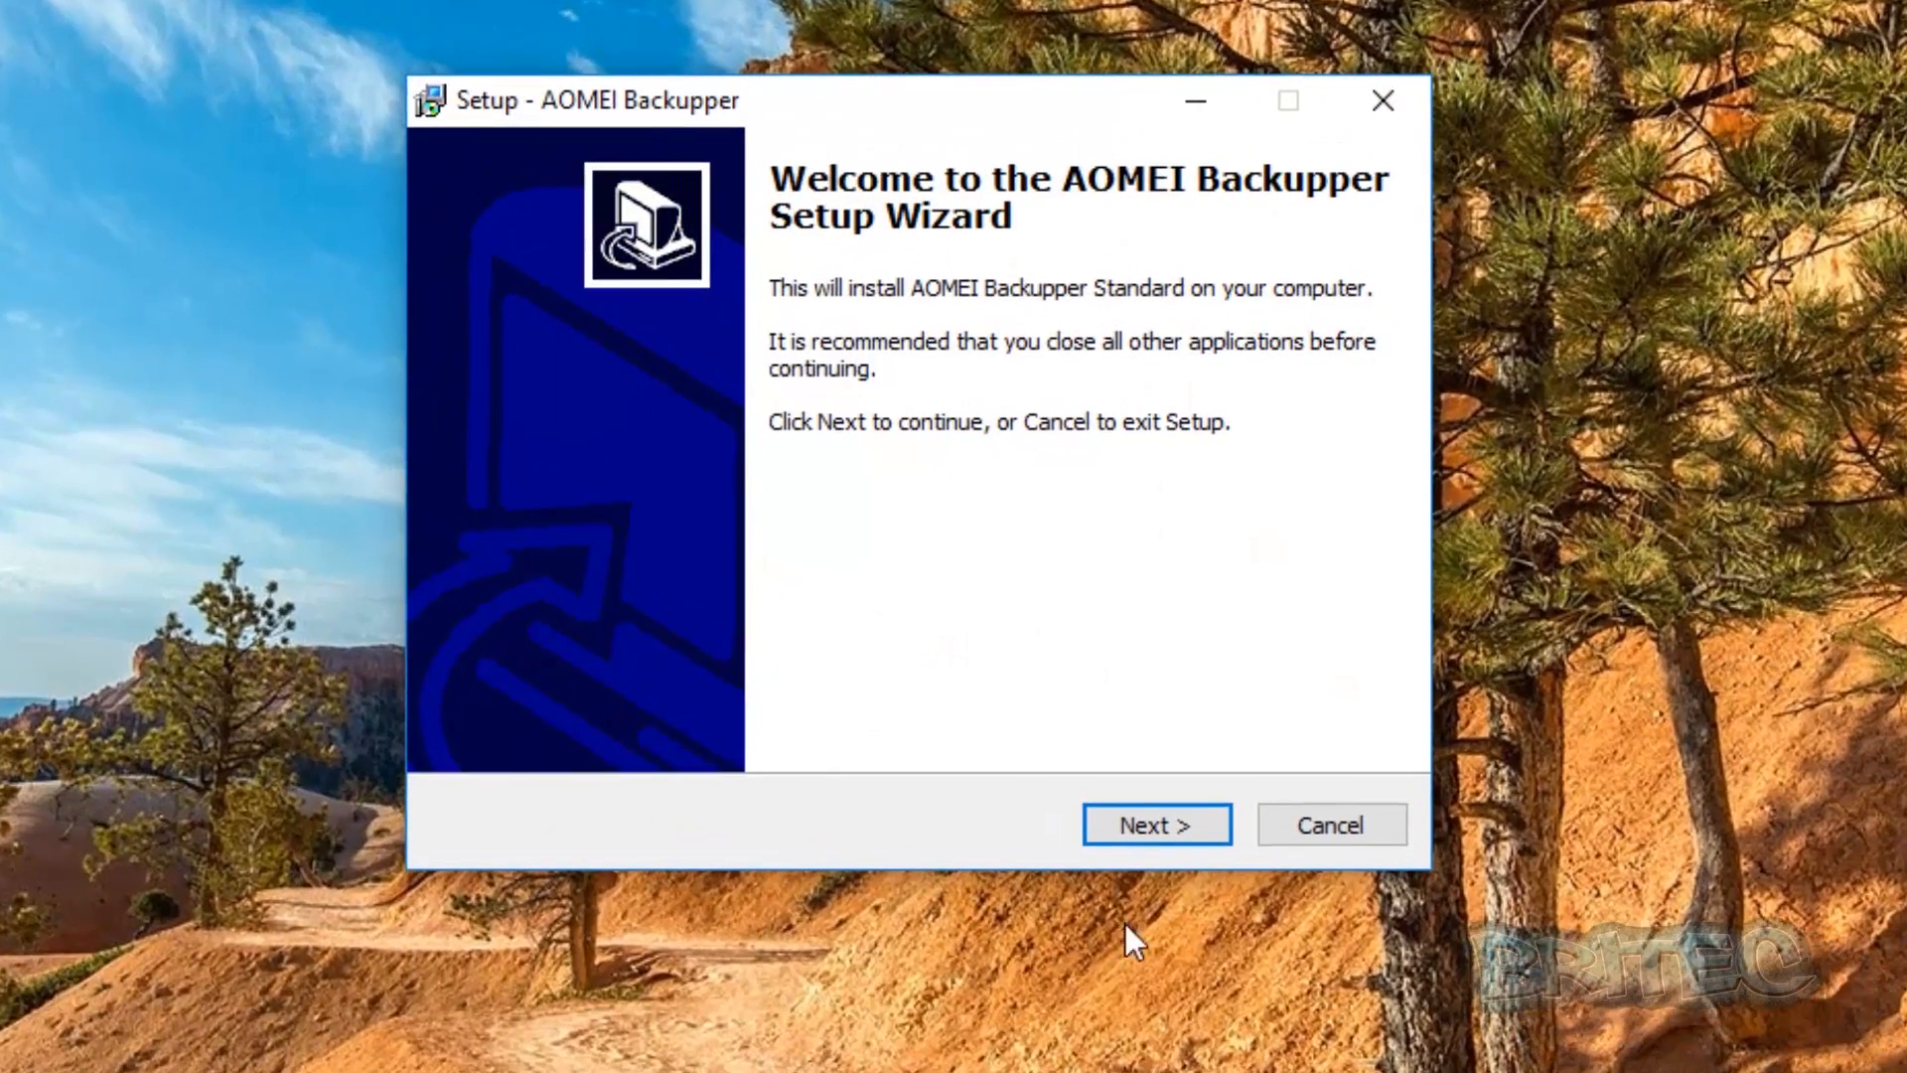
# Step: Accept the licence agreement, install AOMEI Backupper with the default setup options and finish the wizard
pyautogui.click(1158, 832)
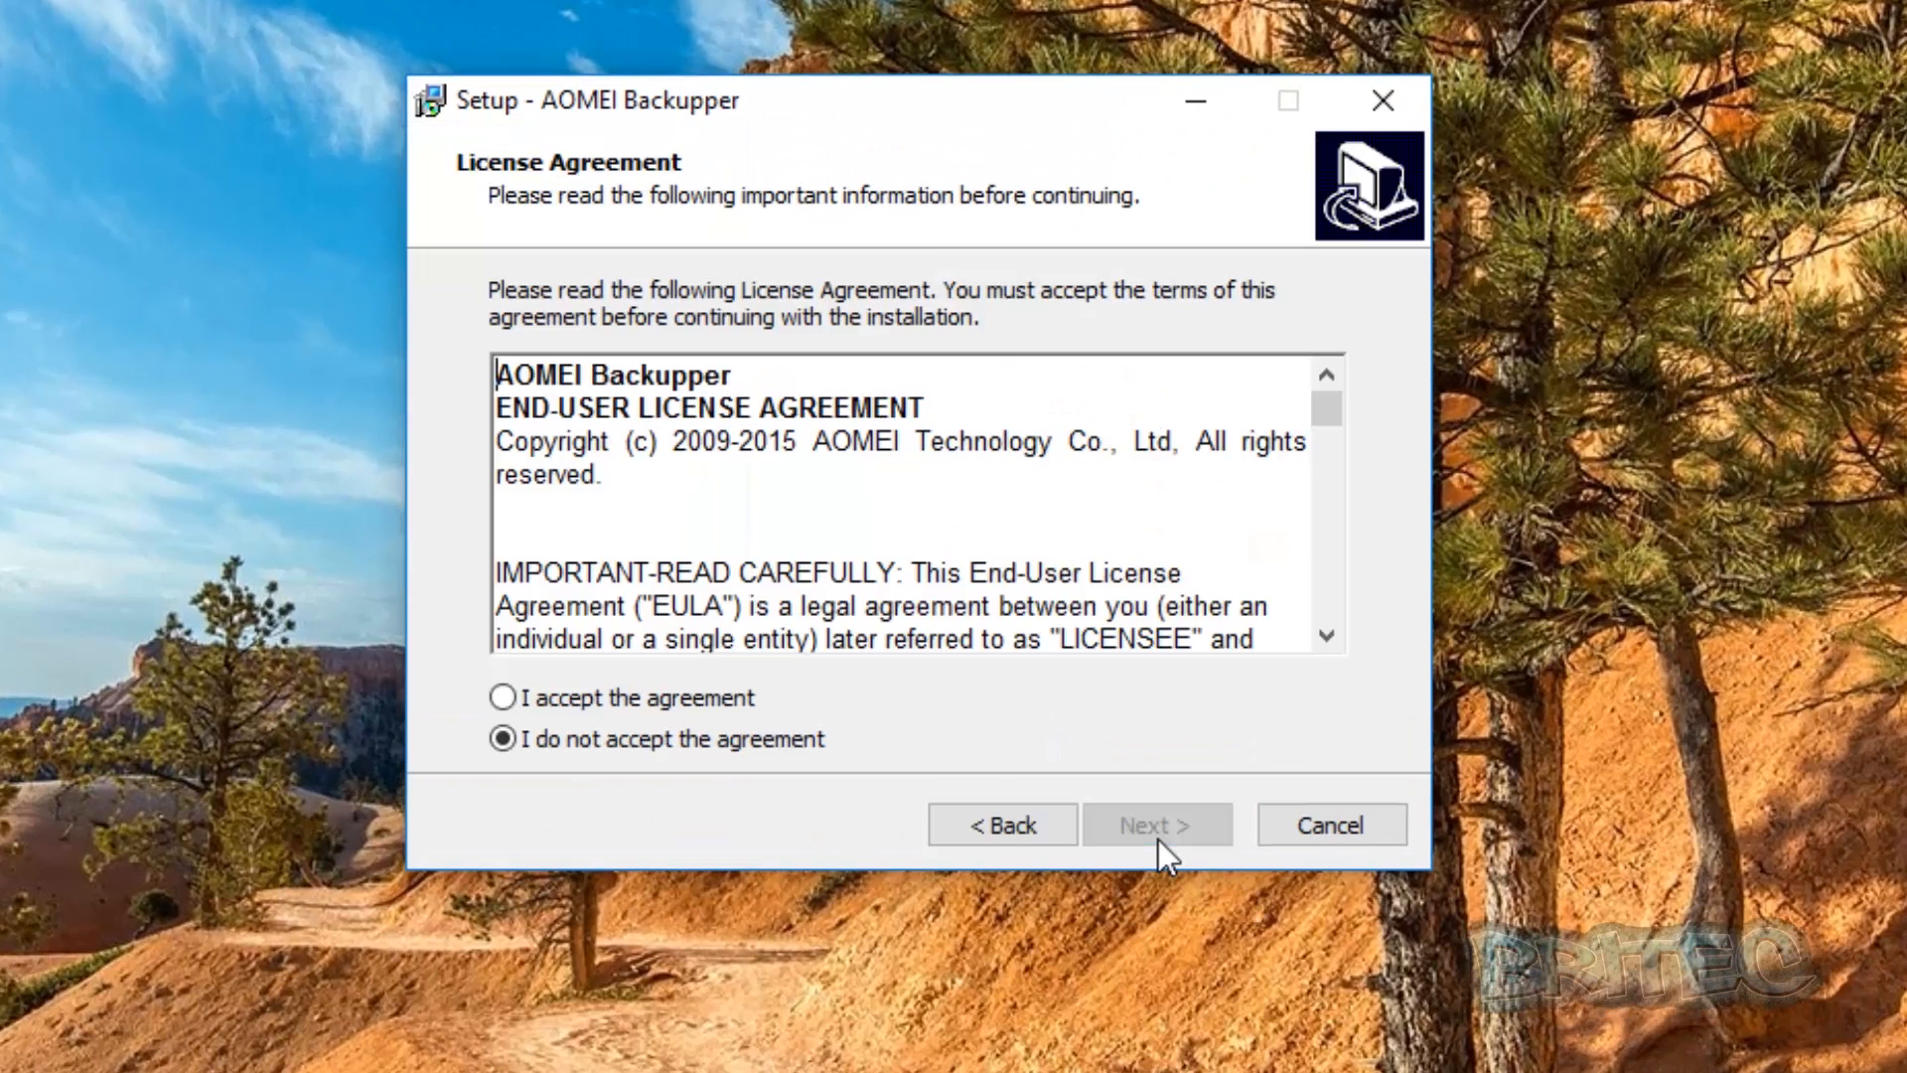
pyautogui.click(643, 702)
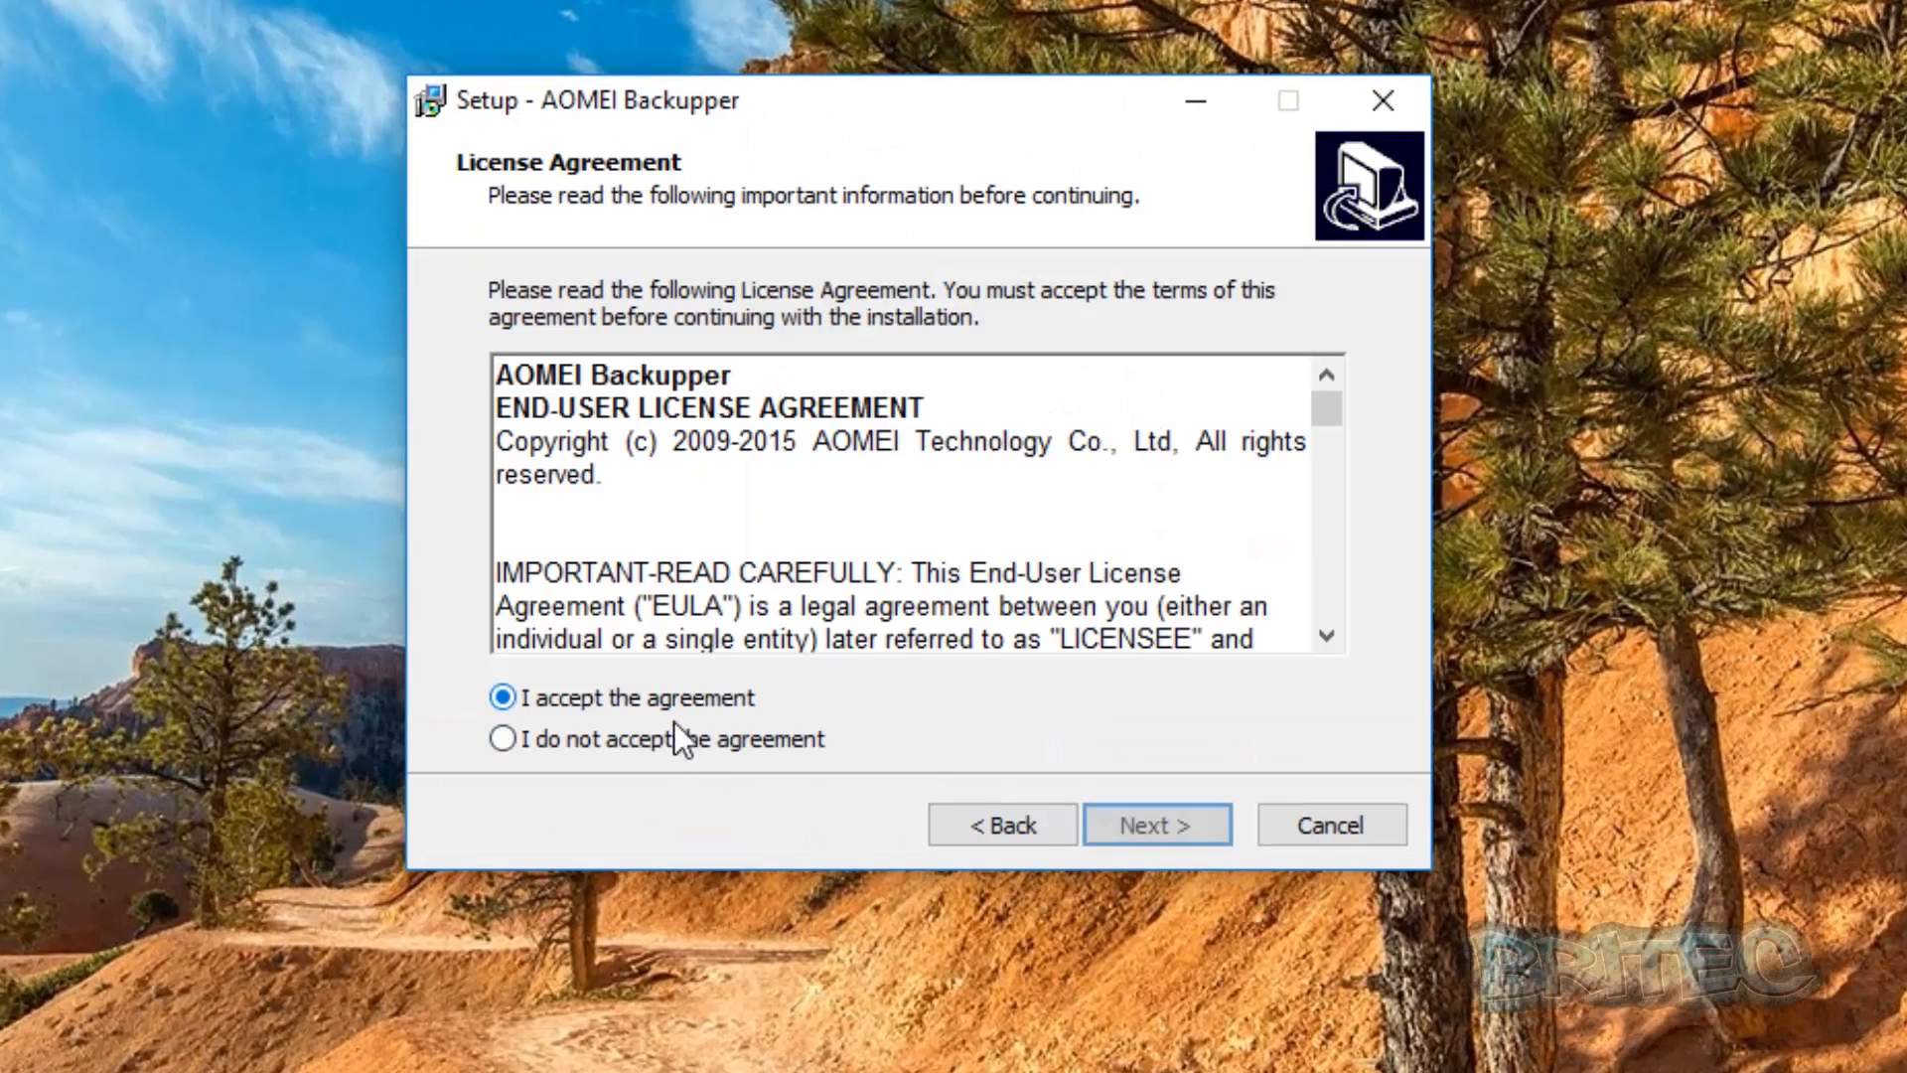
pyautogui.click(1143, 825)
pyautogui.click(1142, 826)
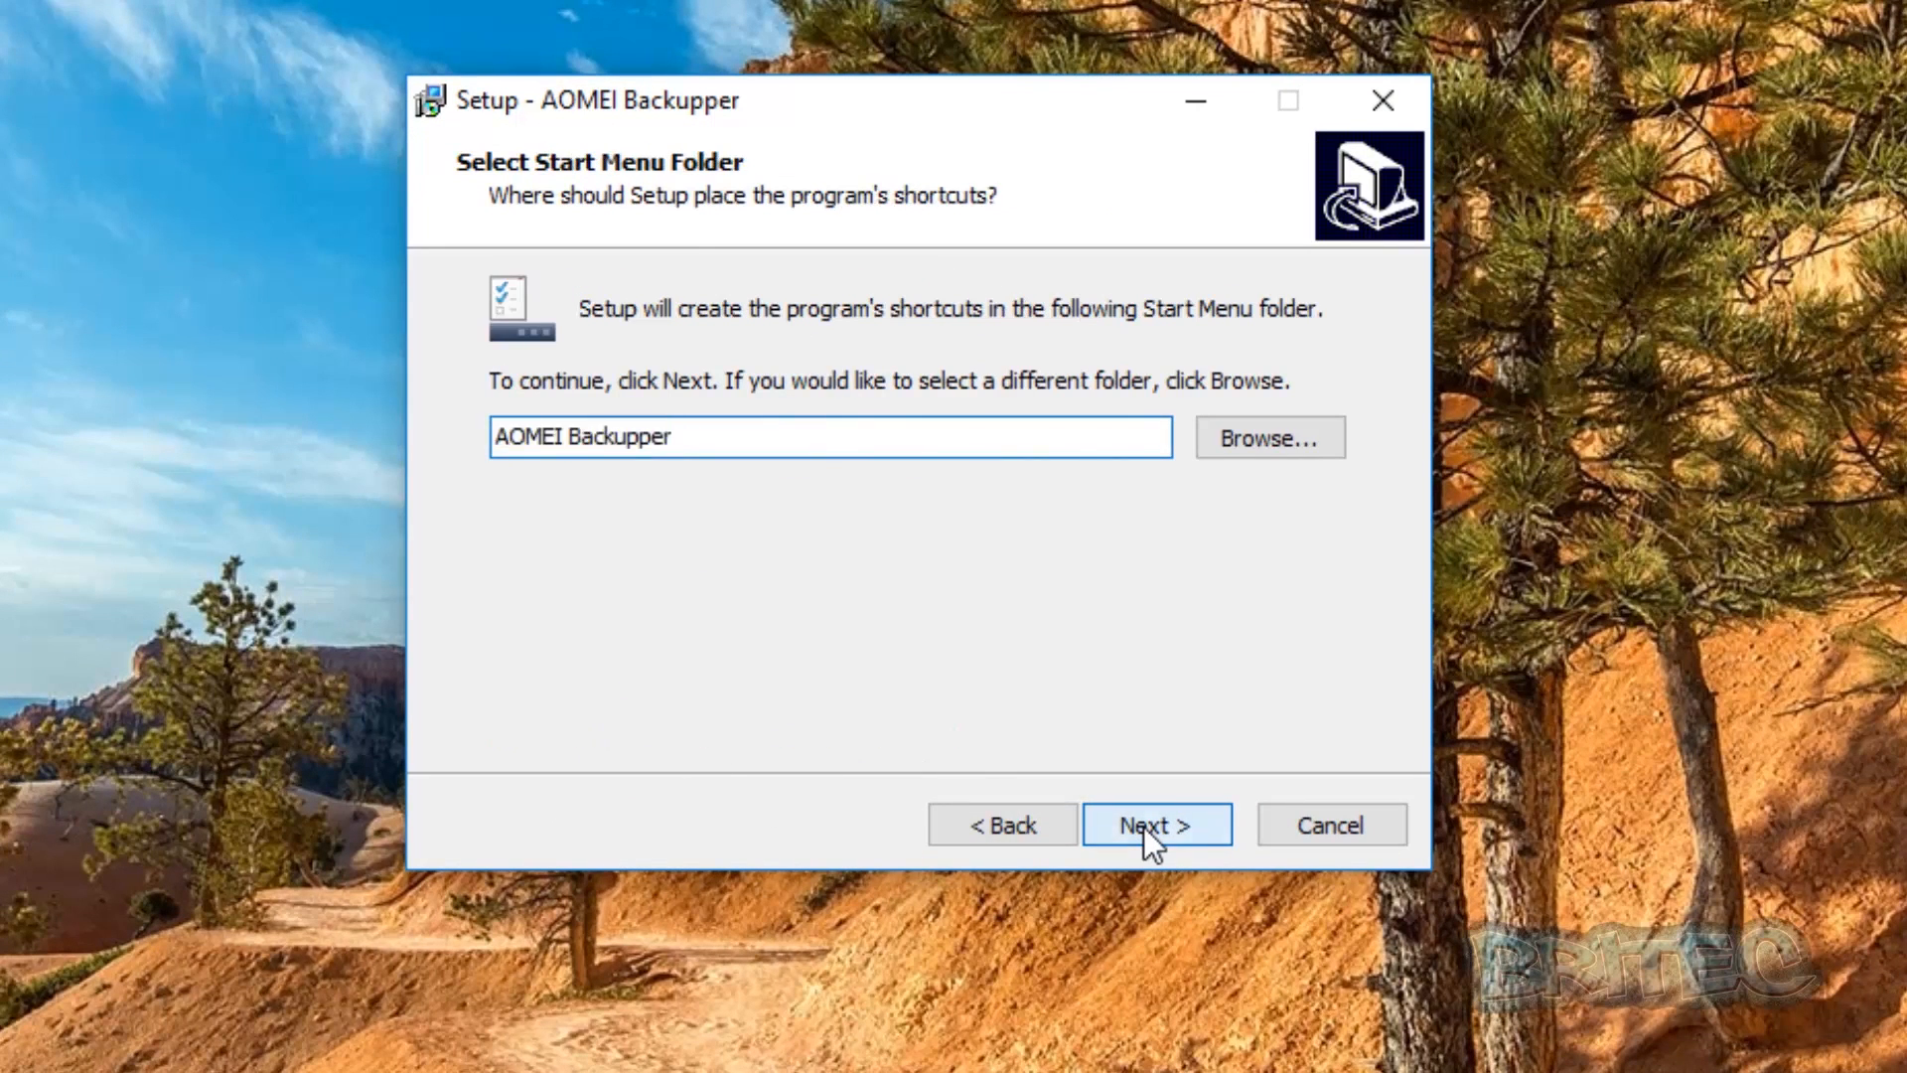
pyautogui.click(1143, 826)
pyautogui.click(1142, 827)
pyautogui.click(1142, 827)
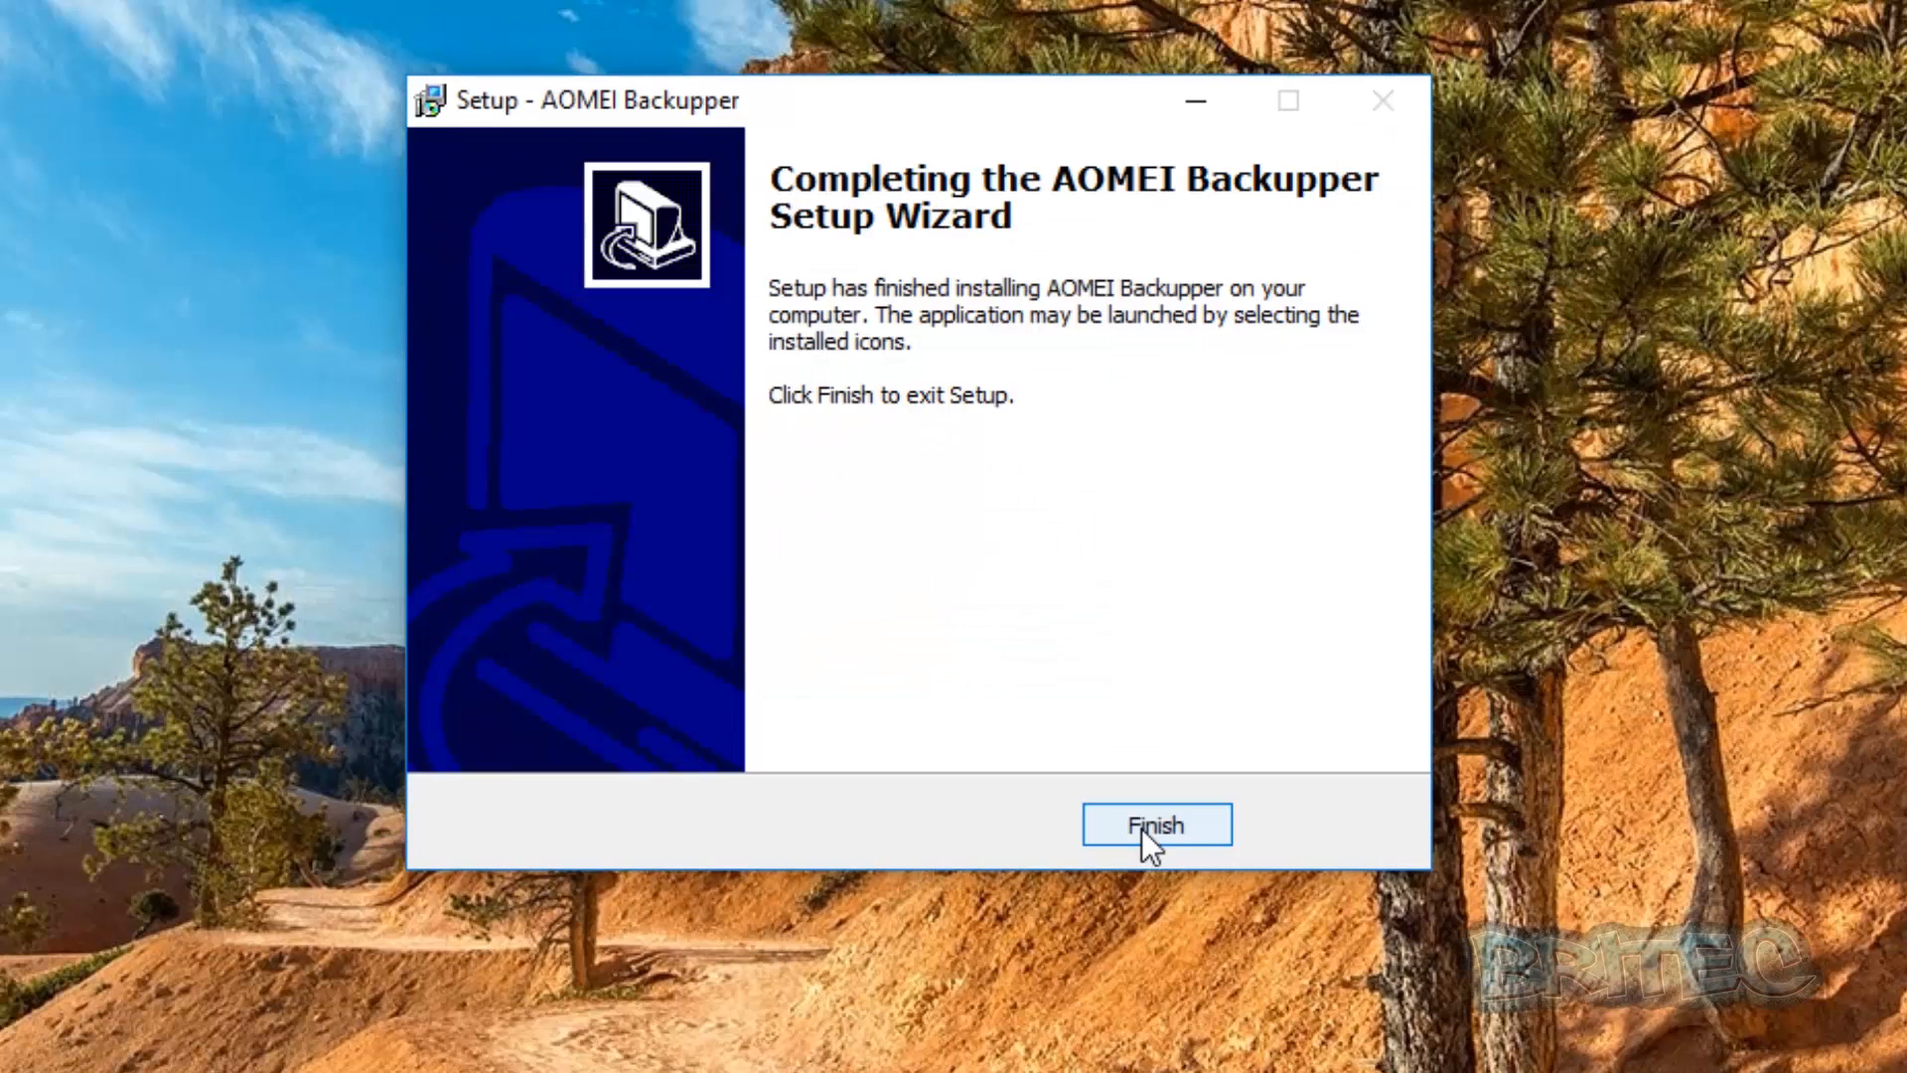
pyautogui.click(1154, 827)
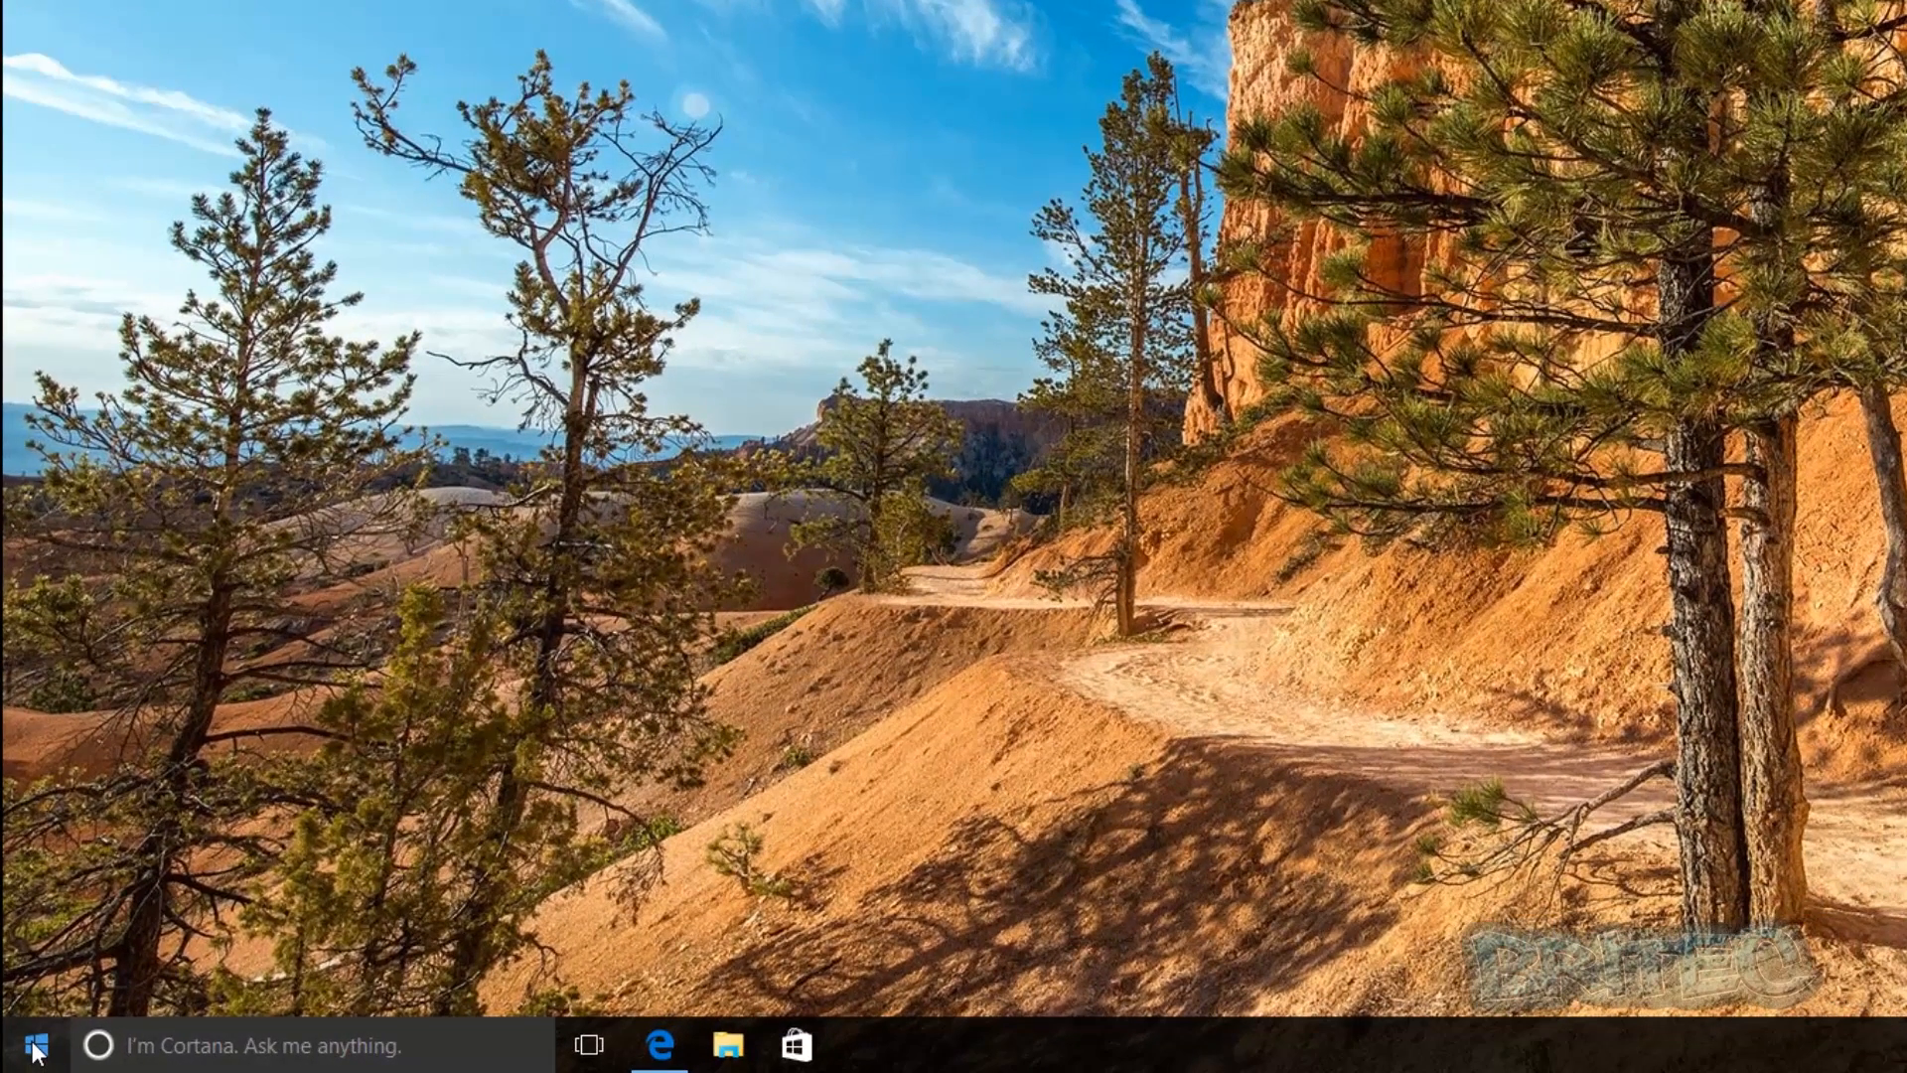
# Step: Open Windows Disk Management and reposition its window slightly
pyautogui.rightClick(35, 1048)
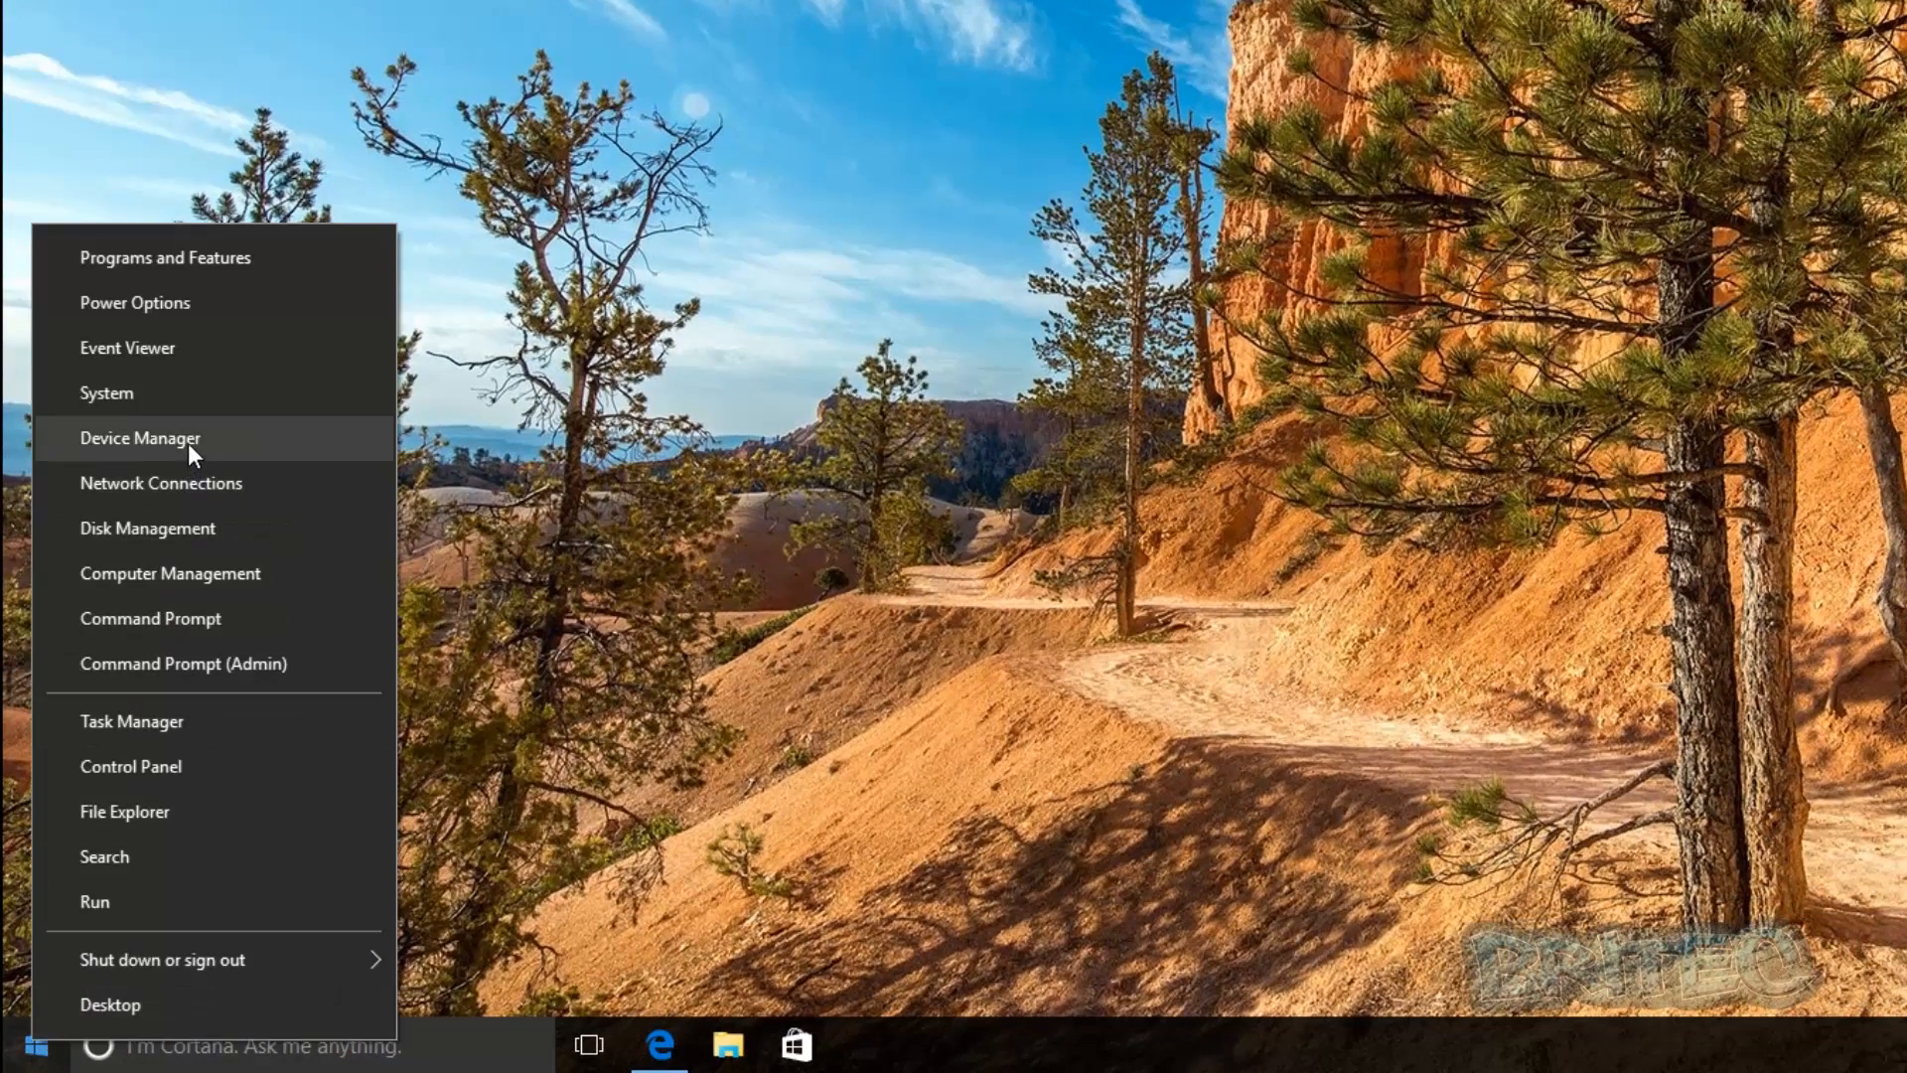
pyautogui.click(148, 527)
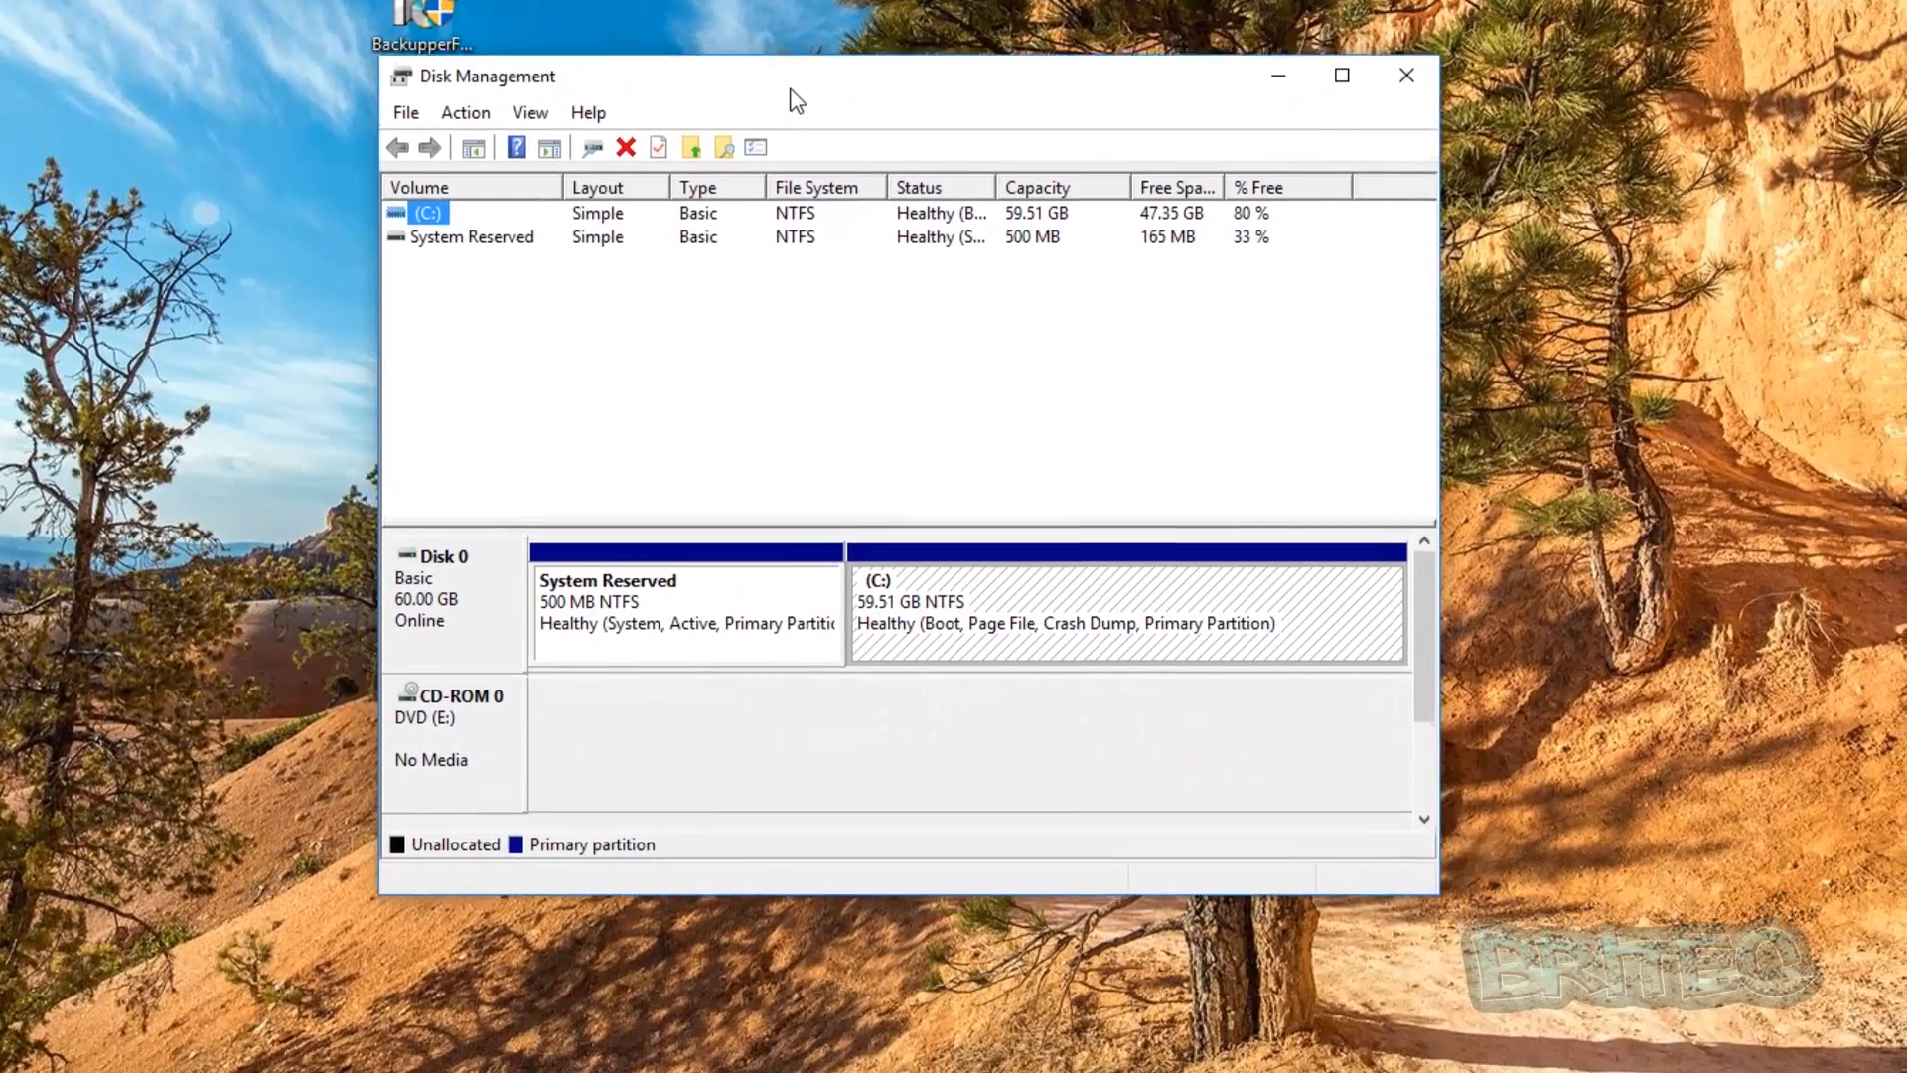
pyautogui.moveTo(790, 88); pyautogui.dragTo(791, 98)
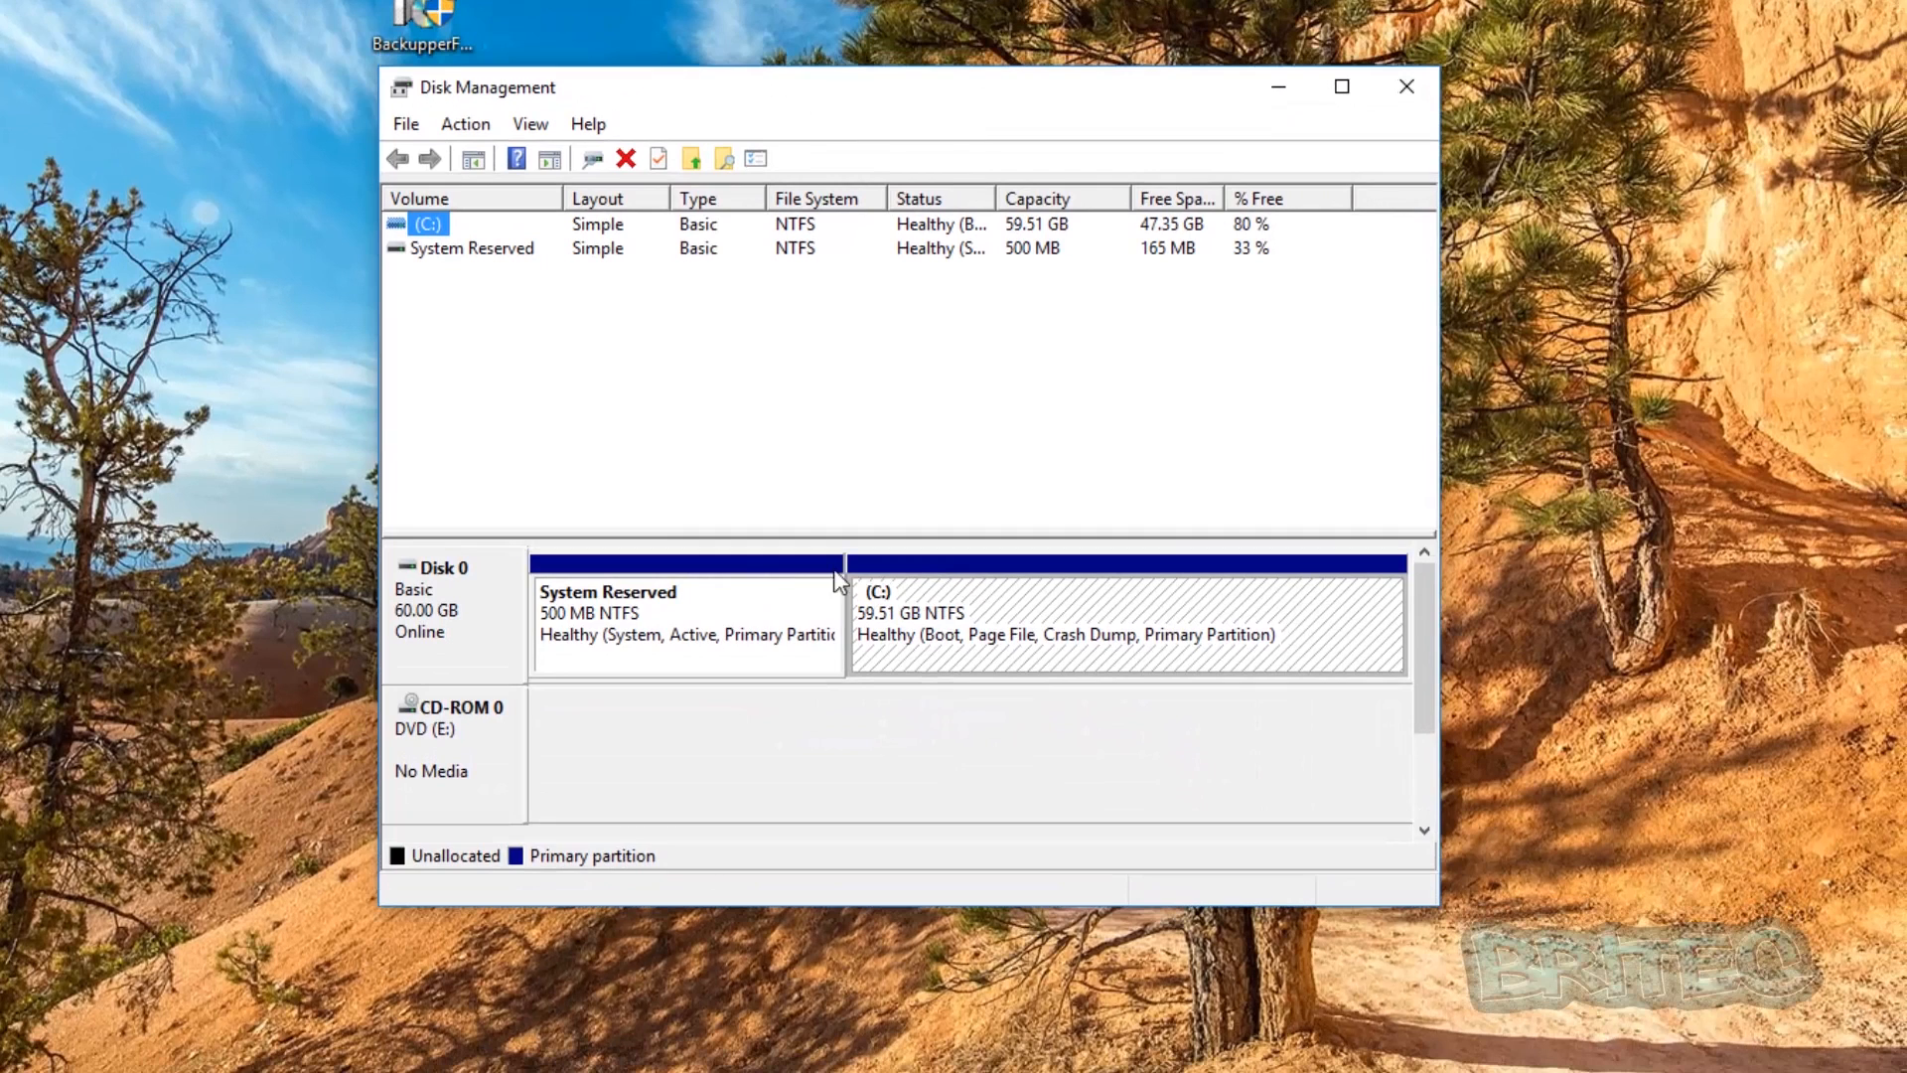
# Step: Shrink the C: volume on Disk 0 by 20000 MB
pyautogui.click(1001, 625)
pyautogui.rightClick(998, 616)
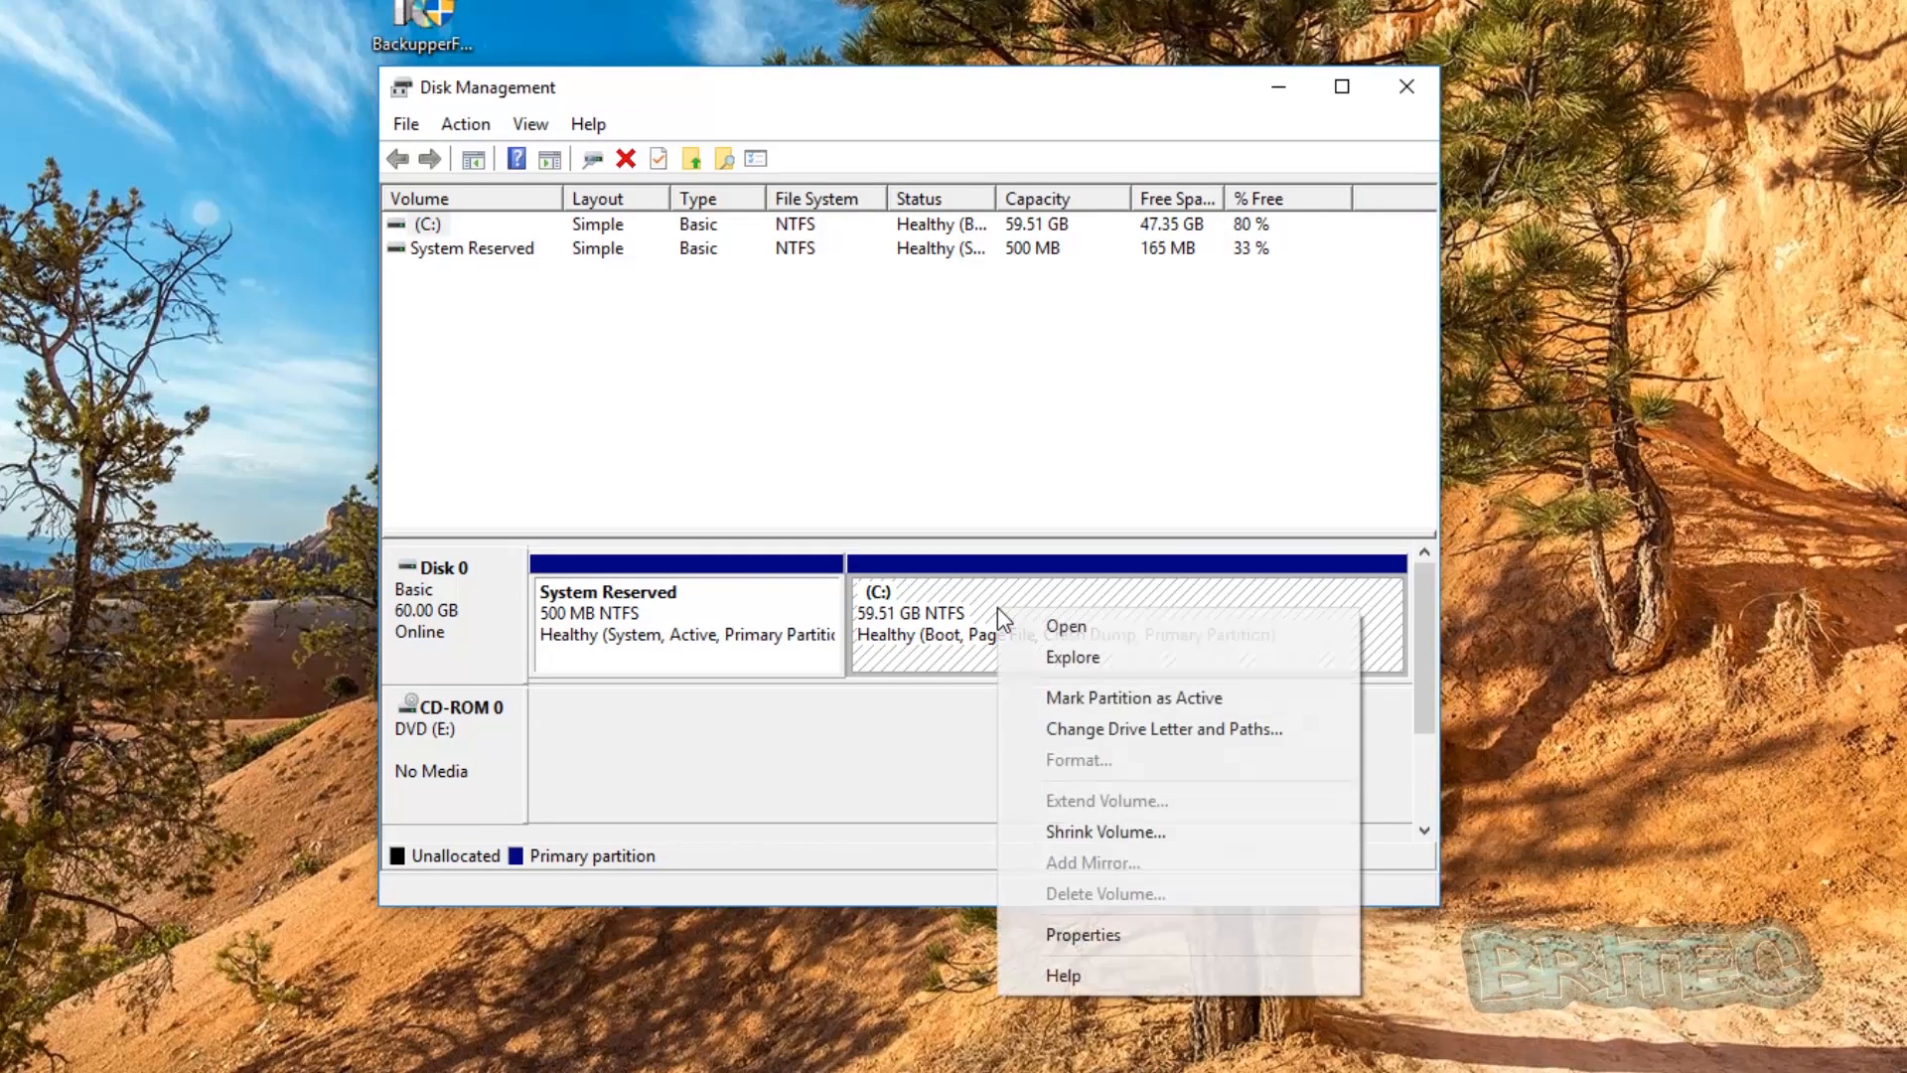
pyautogui.click(1142, 829)
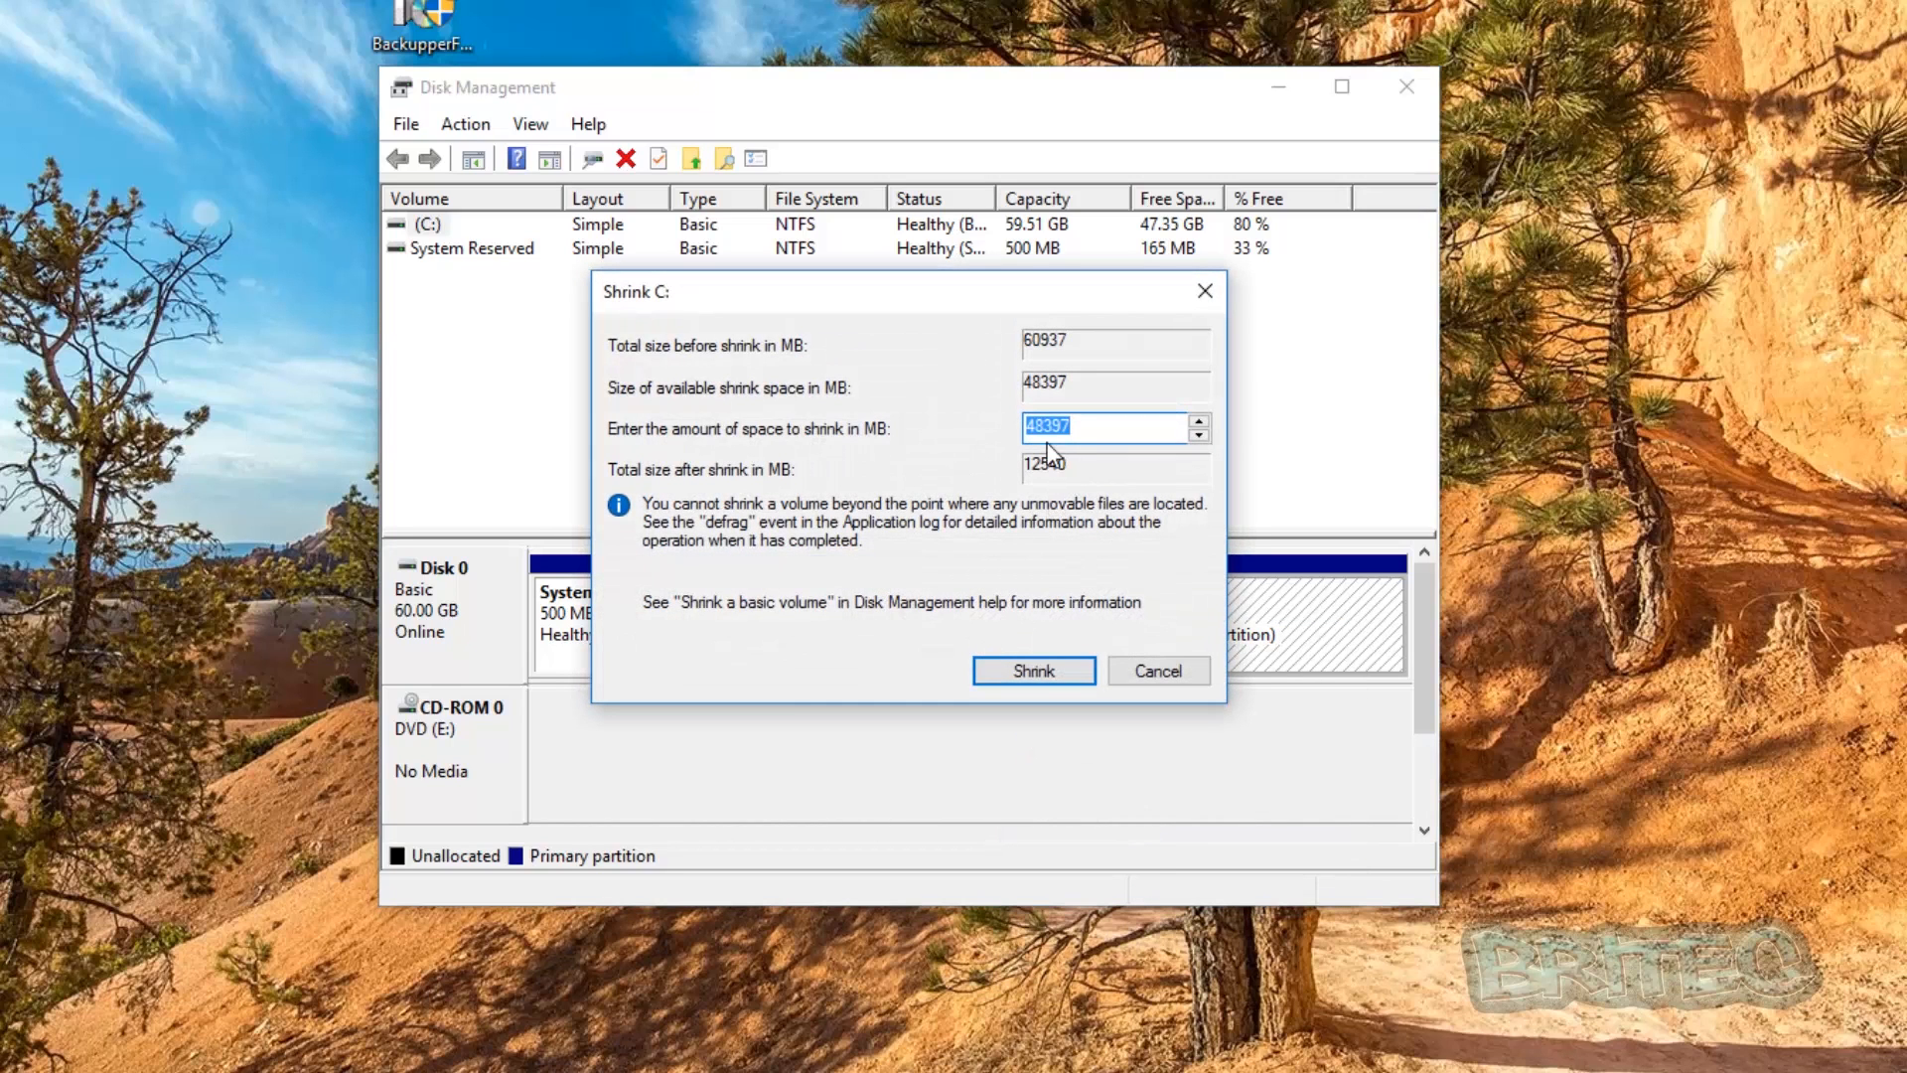
pyautogui.click(1083, 425)
pyautogui.moveTo(1083, 425); pyautogui.dragTo(987, 425)
pyautogui.write('20000')
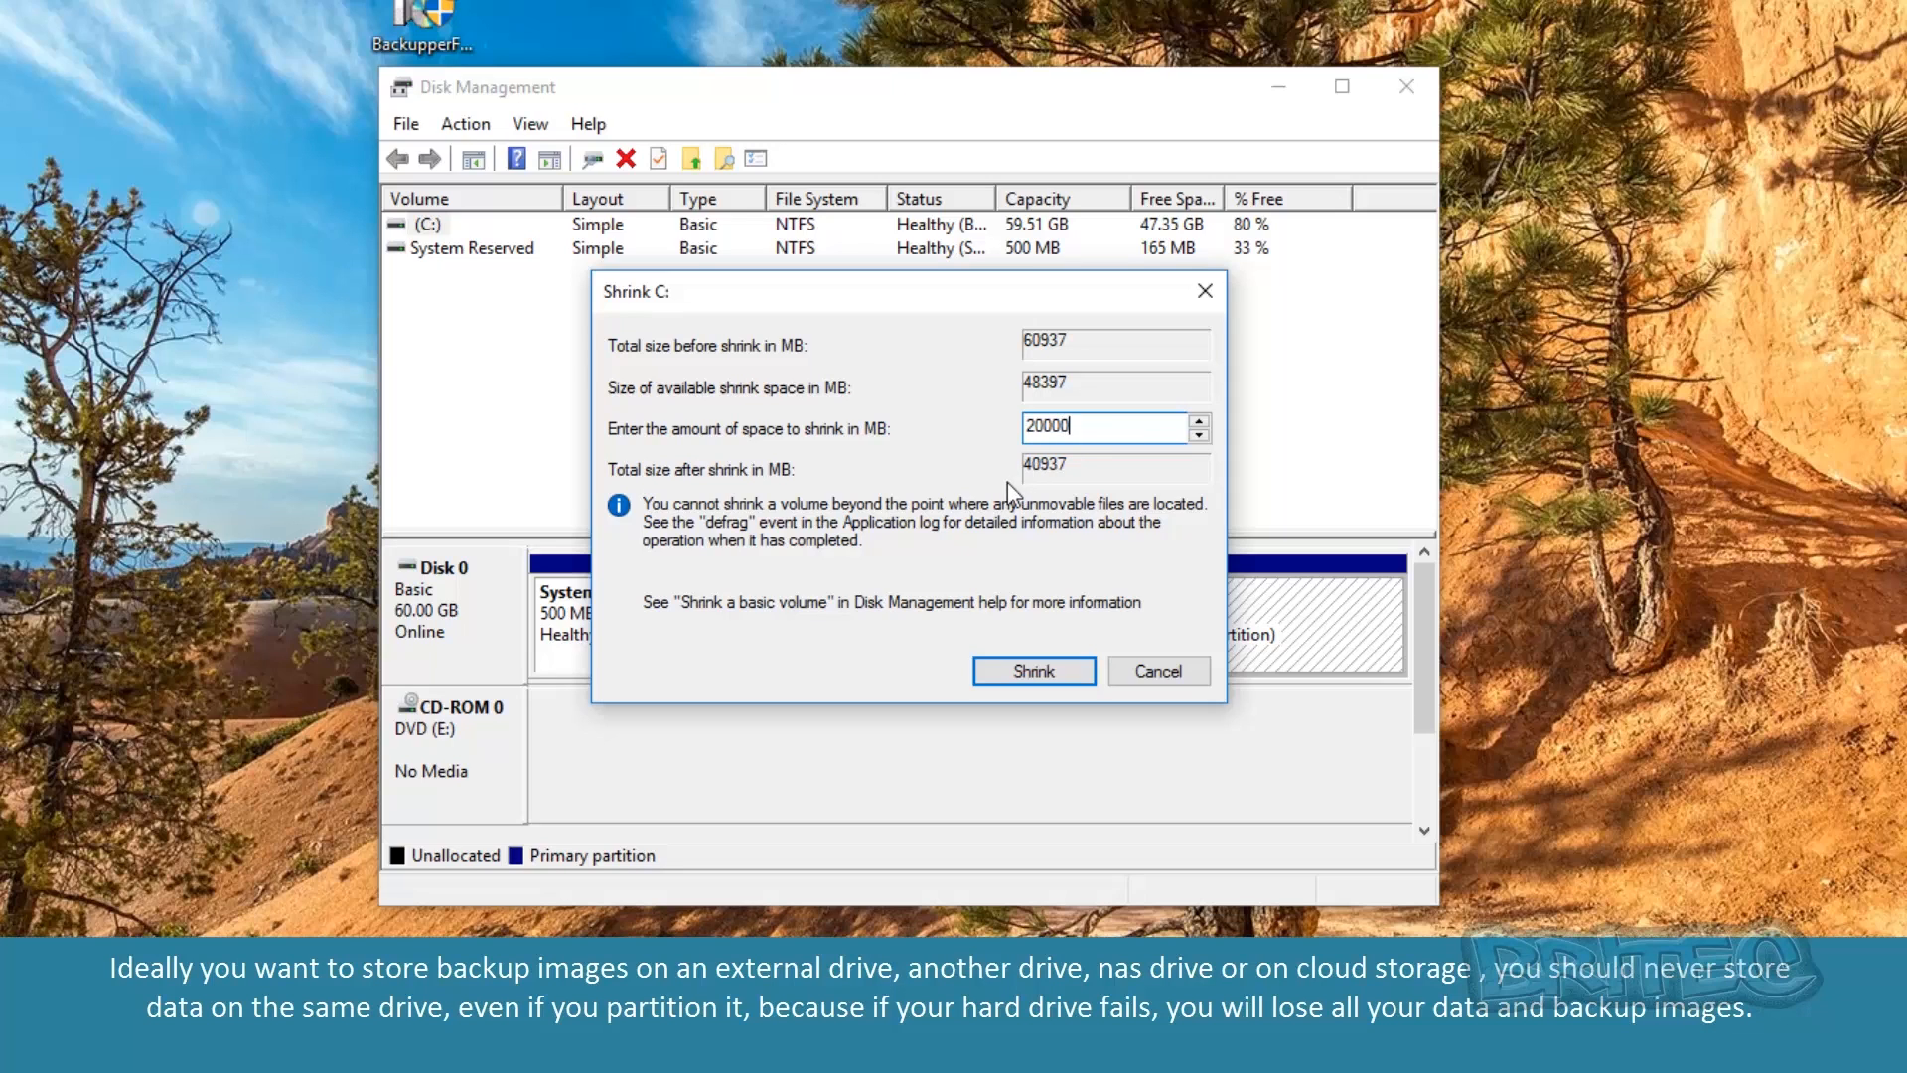
pyautogui.click(1025, 674)
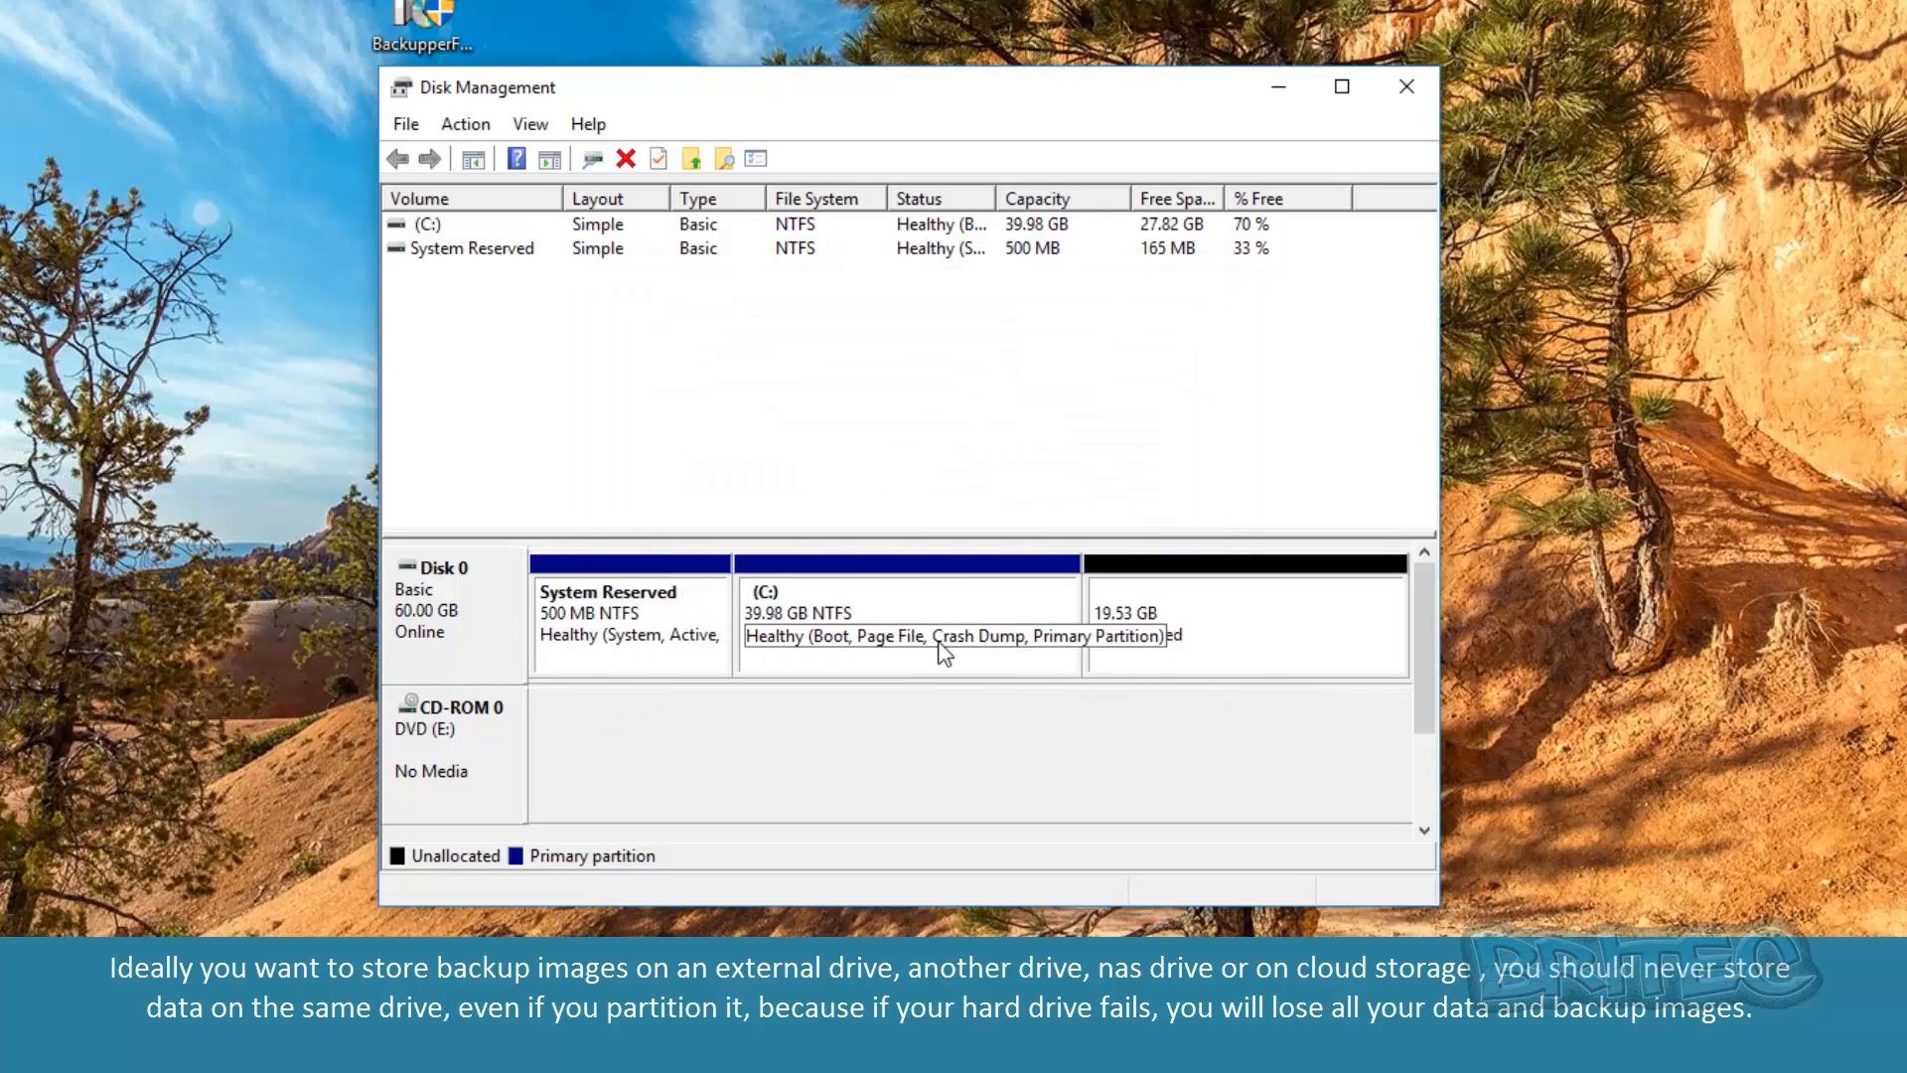
# Step: Start a new simple volume in the unallocated space on Disk 0, keeping the default size and drive letter D
pyautogui.click(1222, 650)
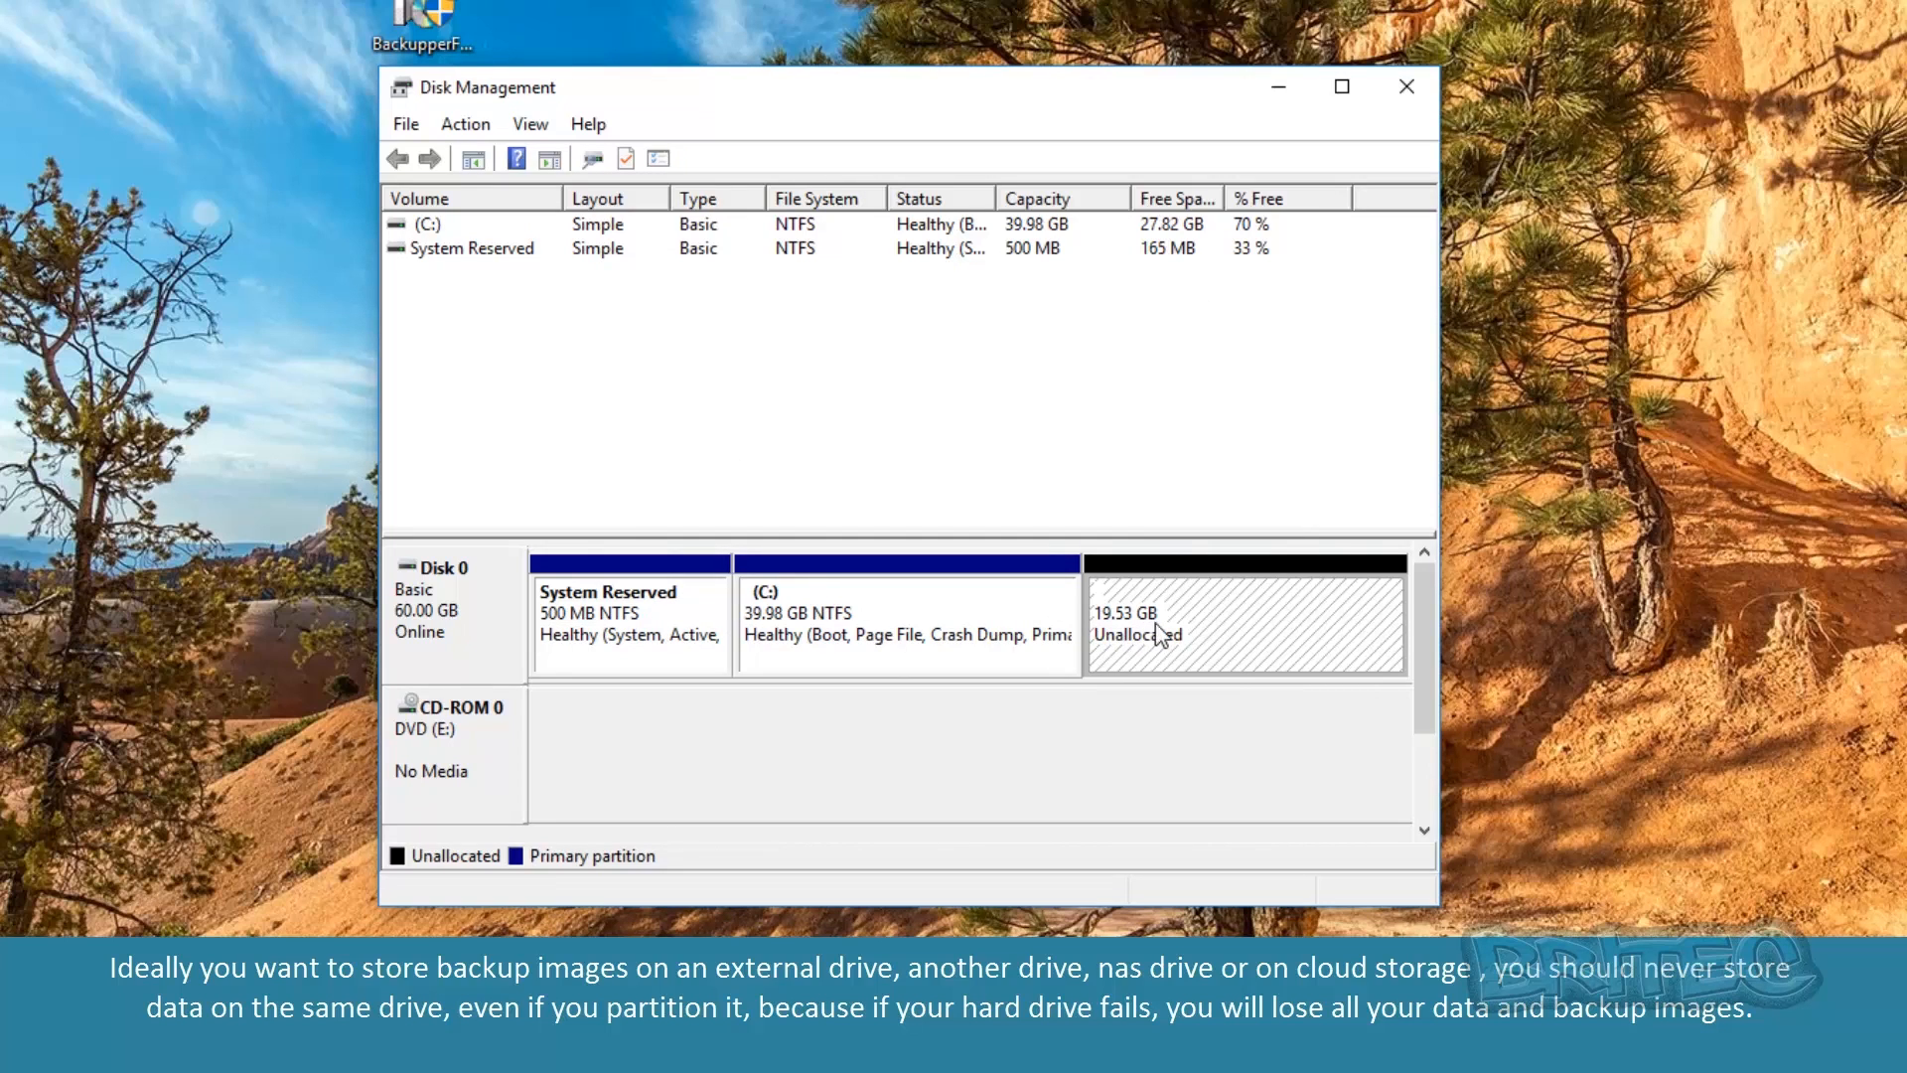
pyautogui.rightClick(1185, 630)
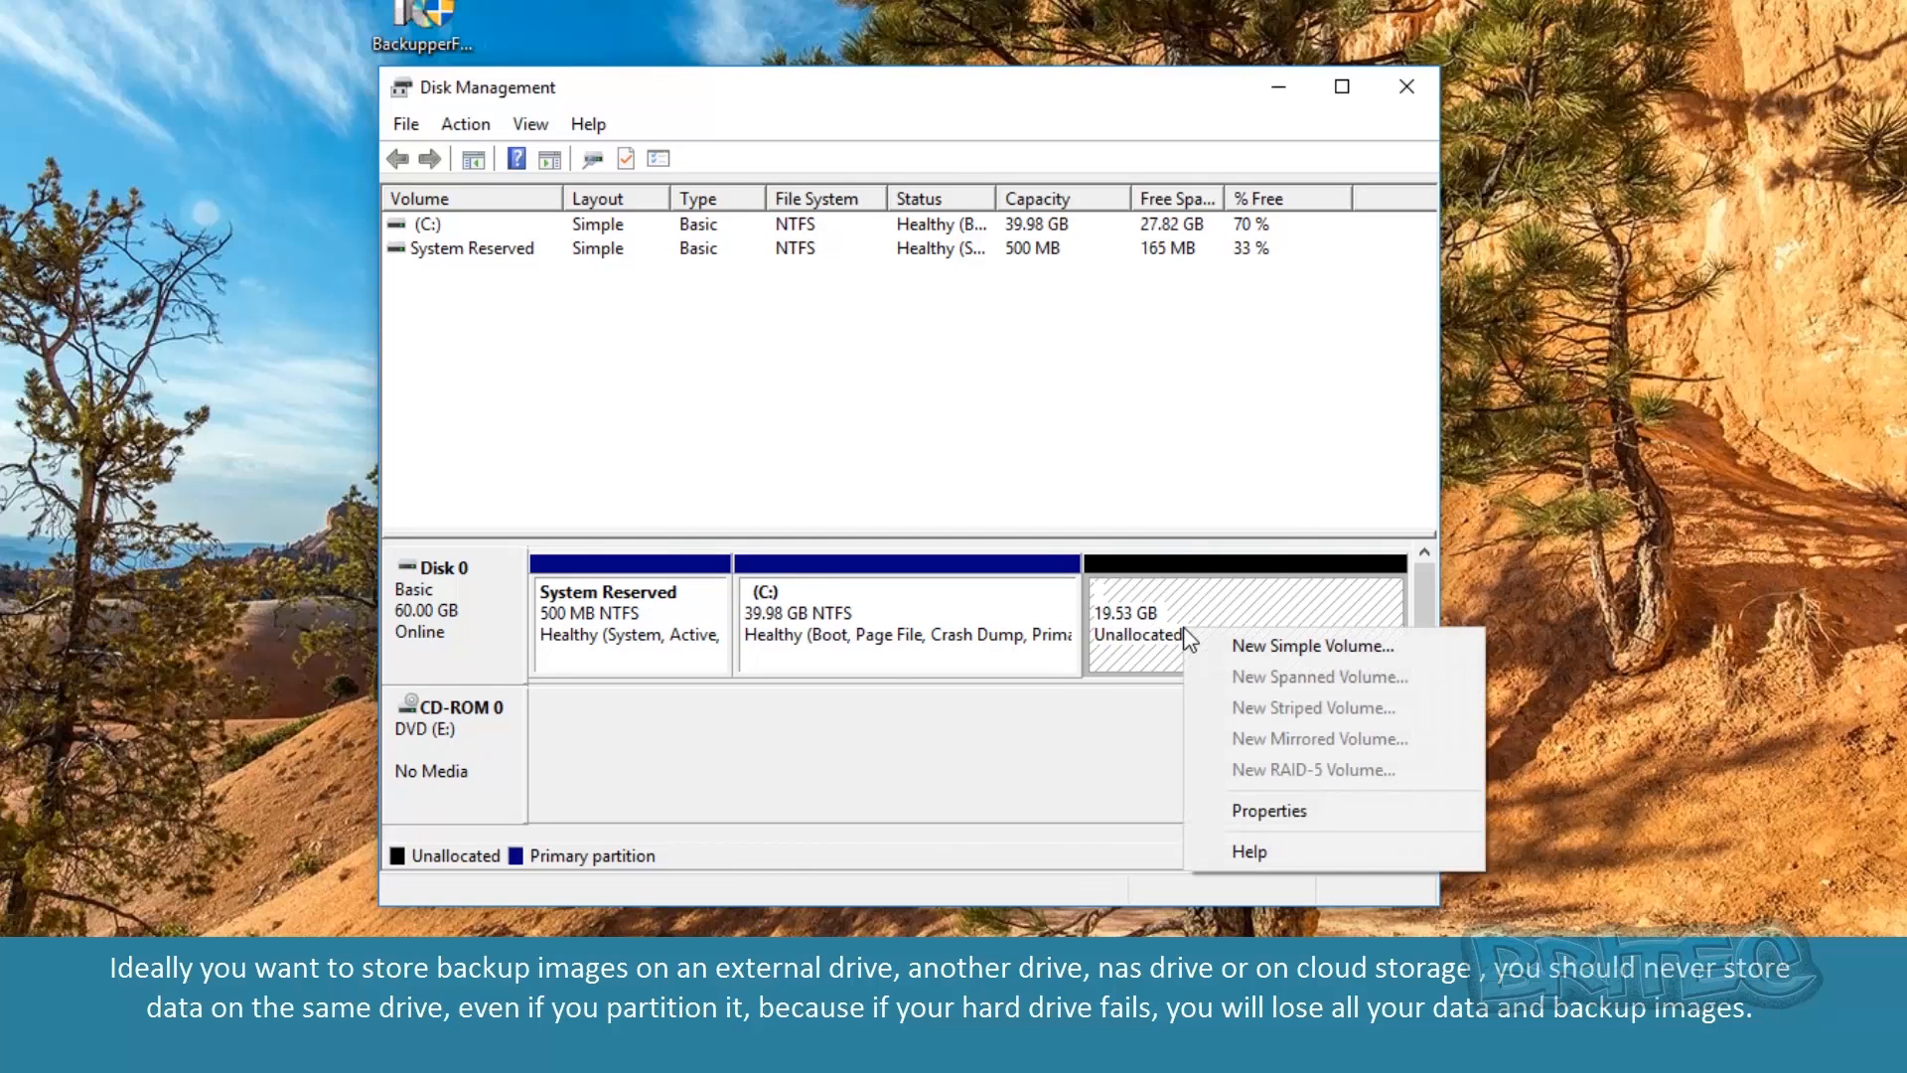
pyautogui.click(1269, 645)
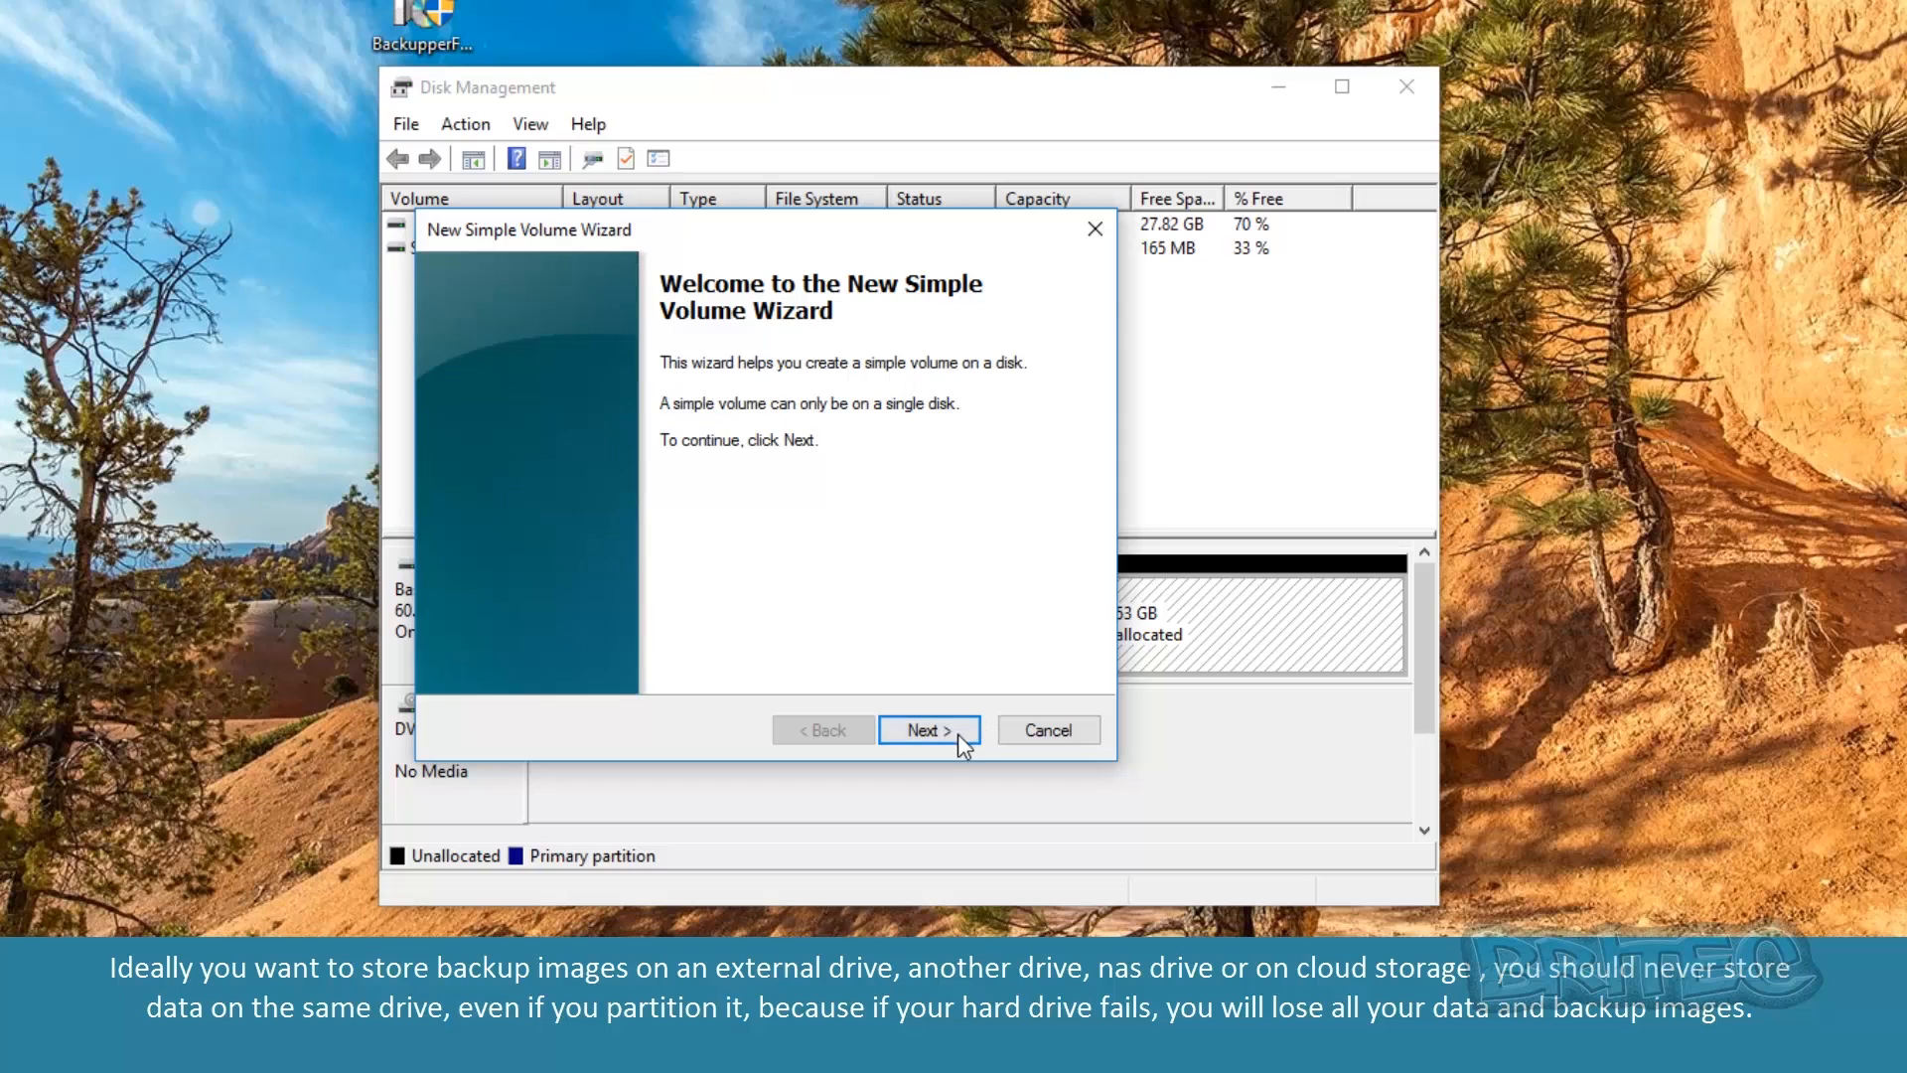
pyautogui.click(956, 732)
pyautogui.click(947, 731)
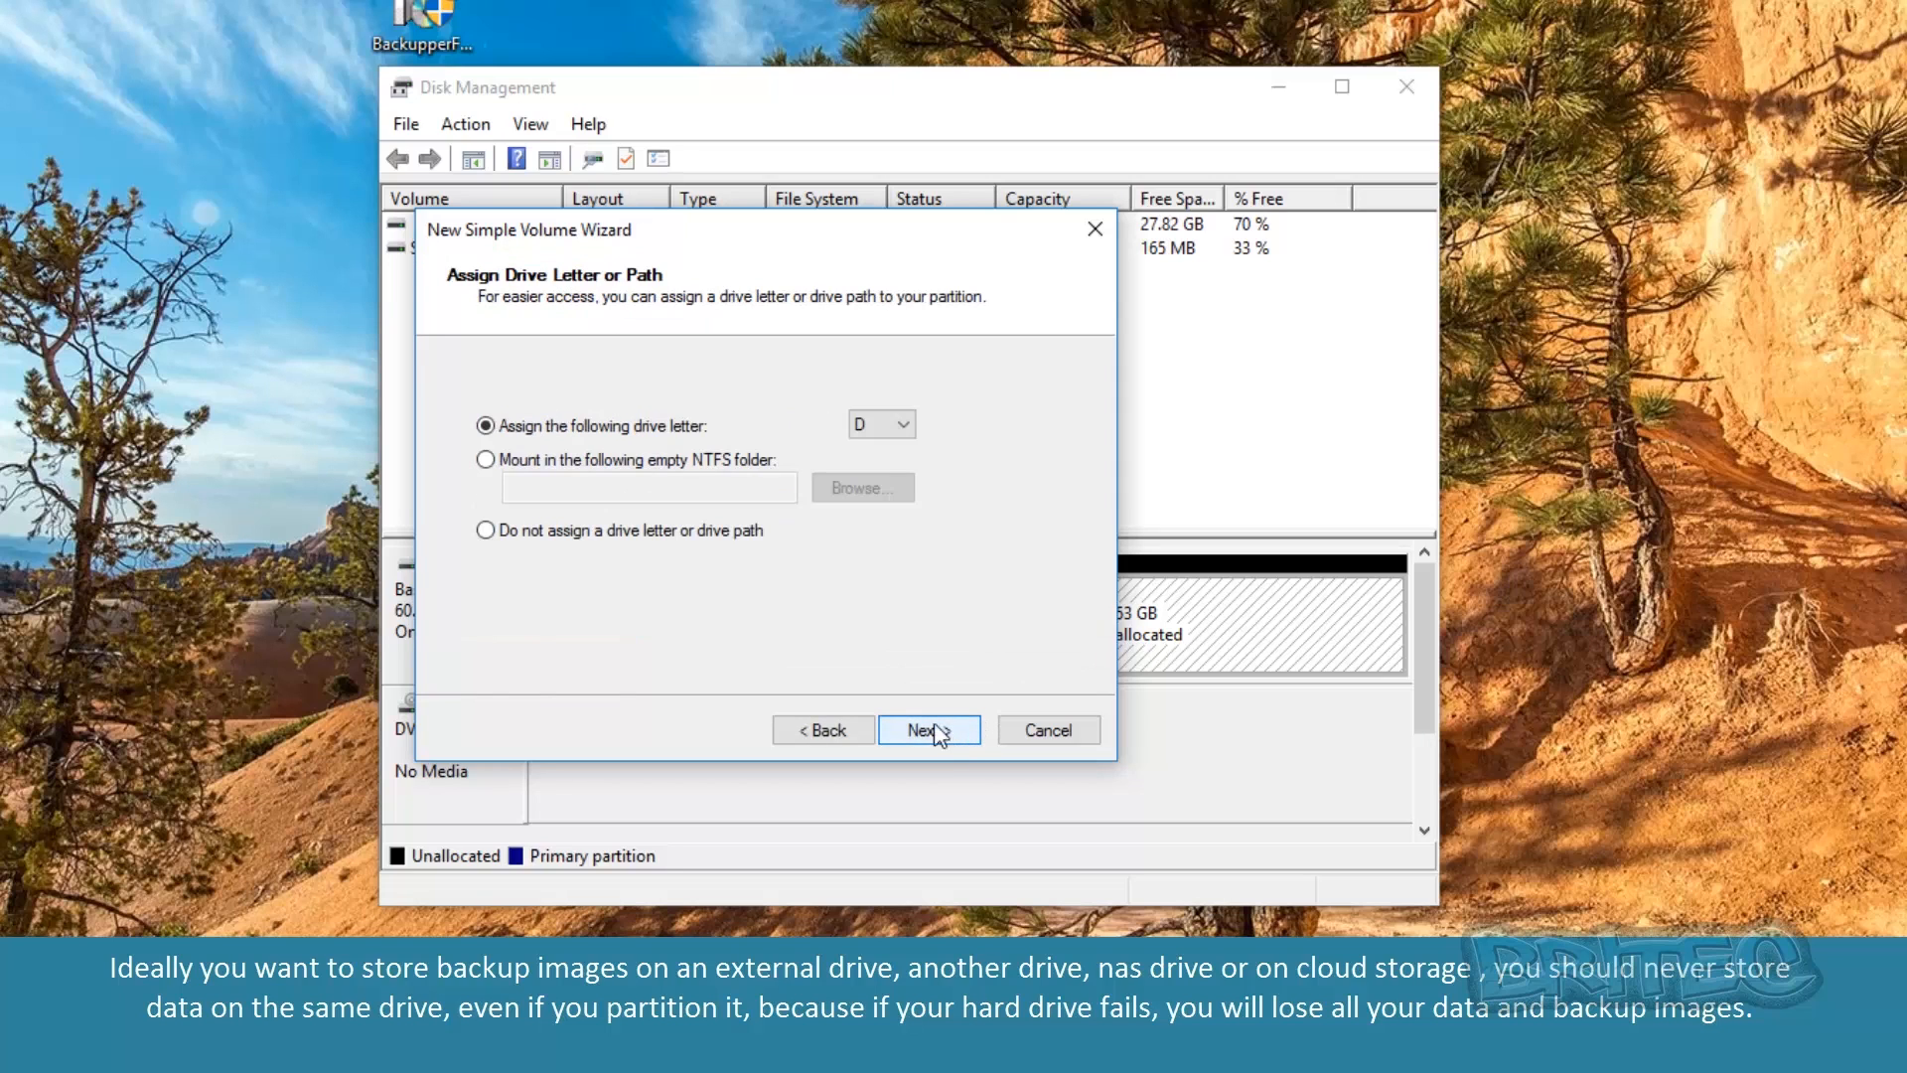
pyautogui.click(943, 732)
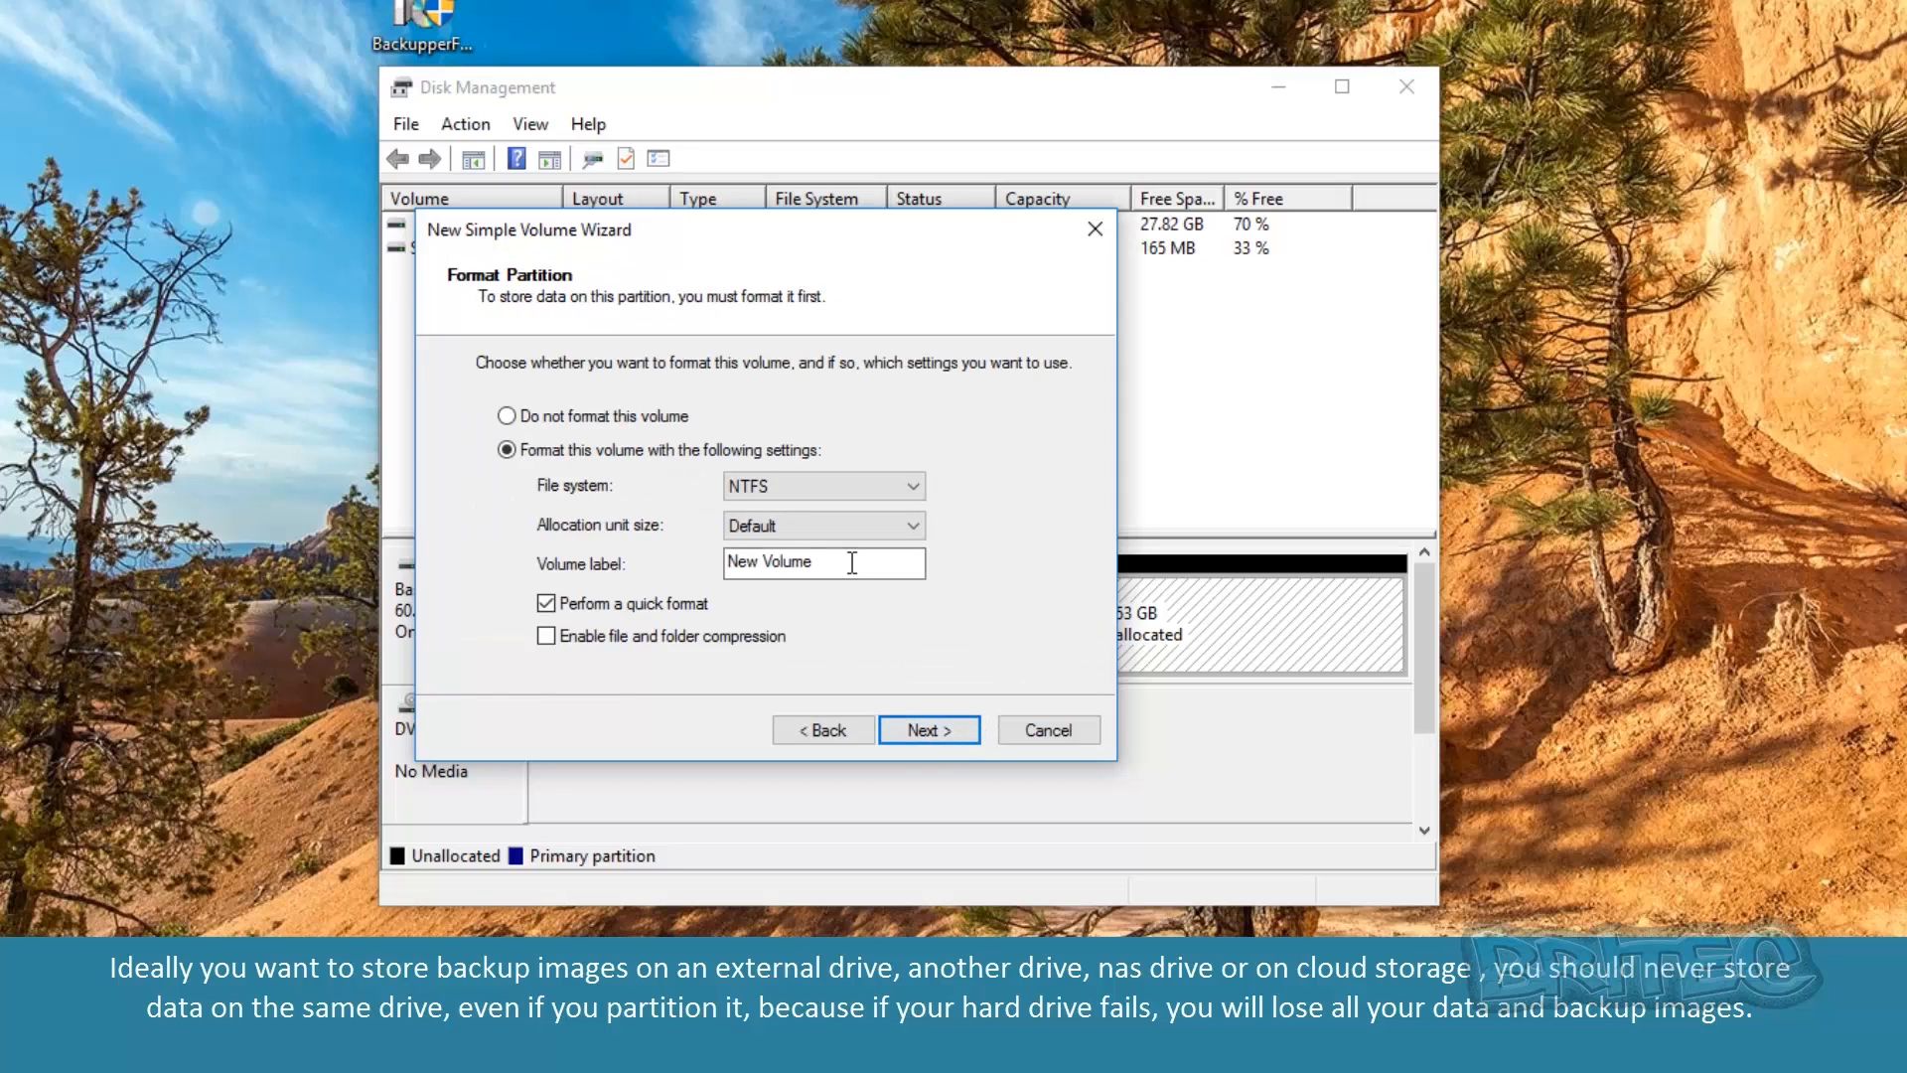
# Step: Label the new volume "Backup Images" and create it with an NTFS quick format
pyautogui.moveTo(852, 563); pyautogui.dragTo(586, 574)
pyautogui.write('Backup Images')
pyautogui.click(930, 730)
pyautogui.click(930, 730)
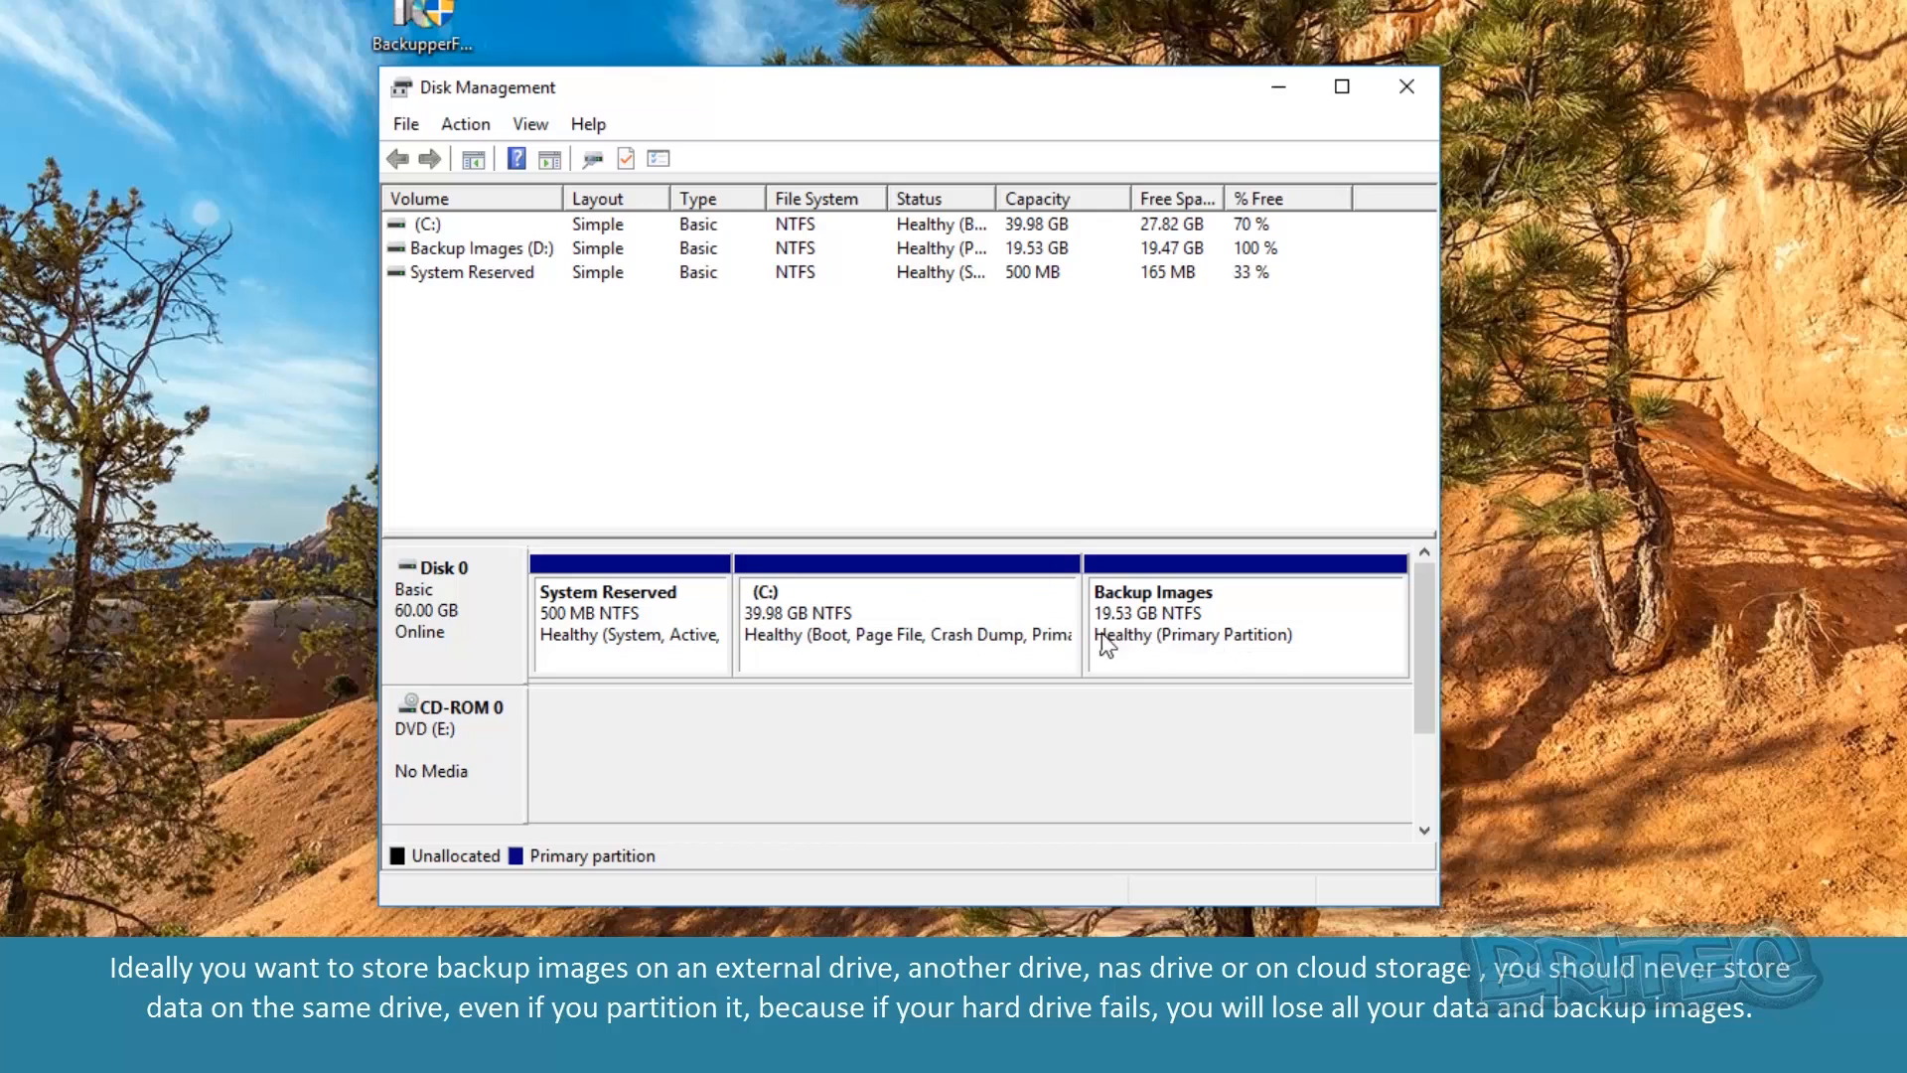
# Step: Examine the C: and Backup Images partitions on Disk 0
pyautogui.click(1184, 624)
pyautogui.click(962, 618)
pyautogui.click(1172, 616)
pyautogui.click(964, 603)
pyautogui.click(1184, 618)
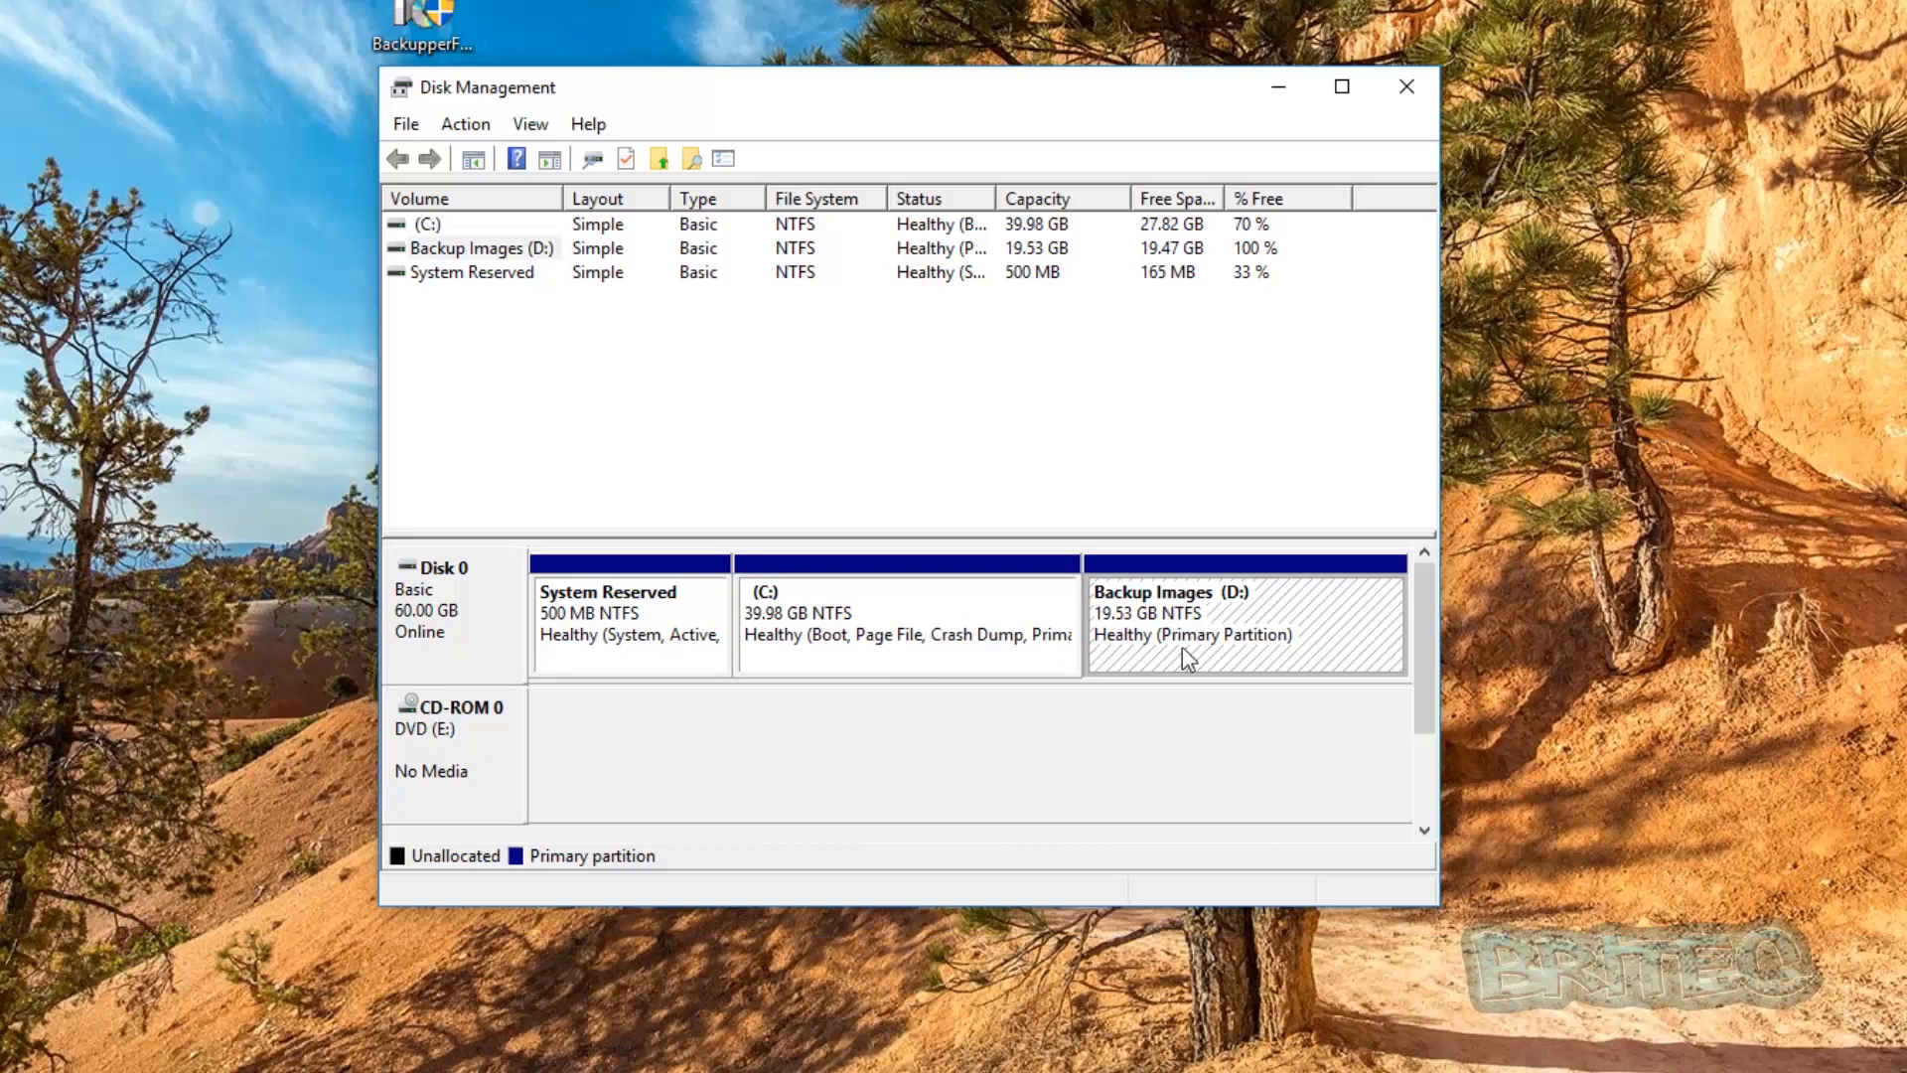
# Step: Close Disk Management and dismiss the prompt to format drive D:
pyautogui.click(1406, 87)
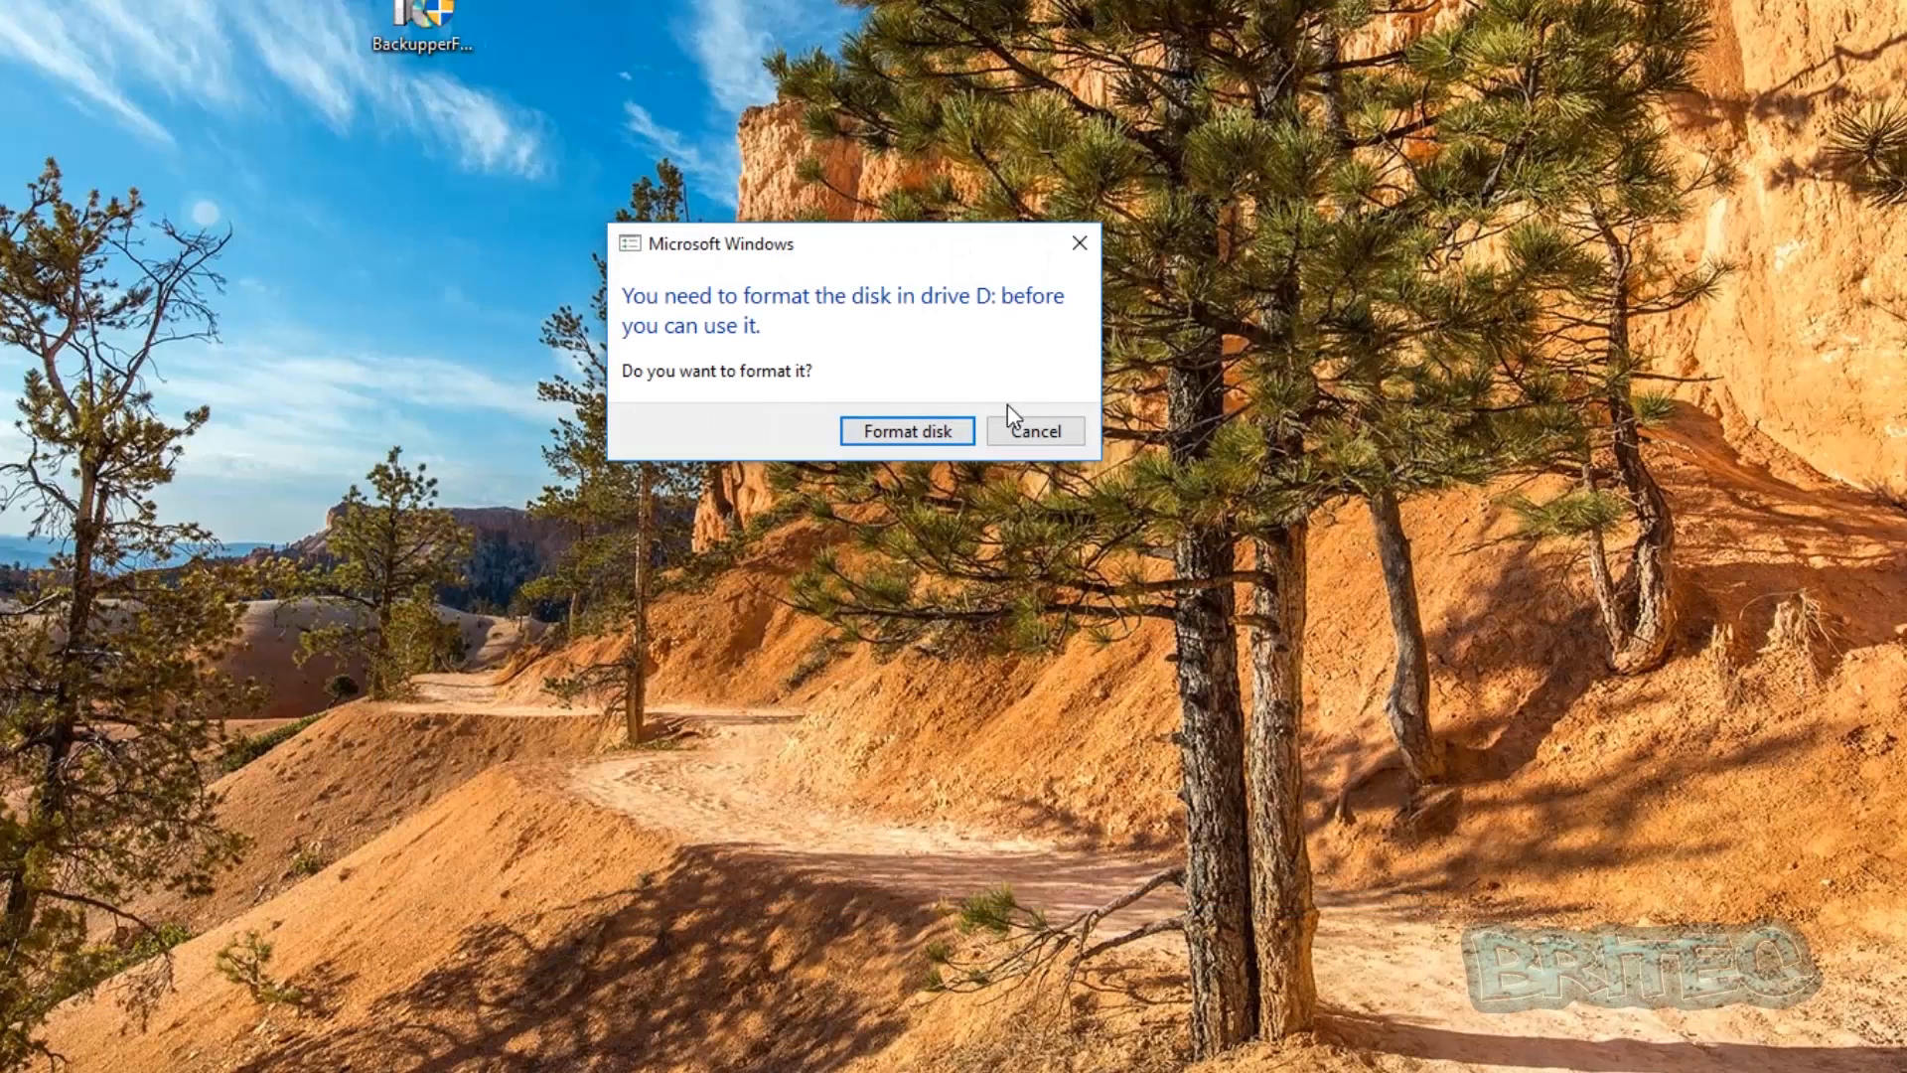
pyautogui.click(1080, 242)
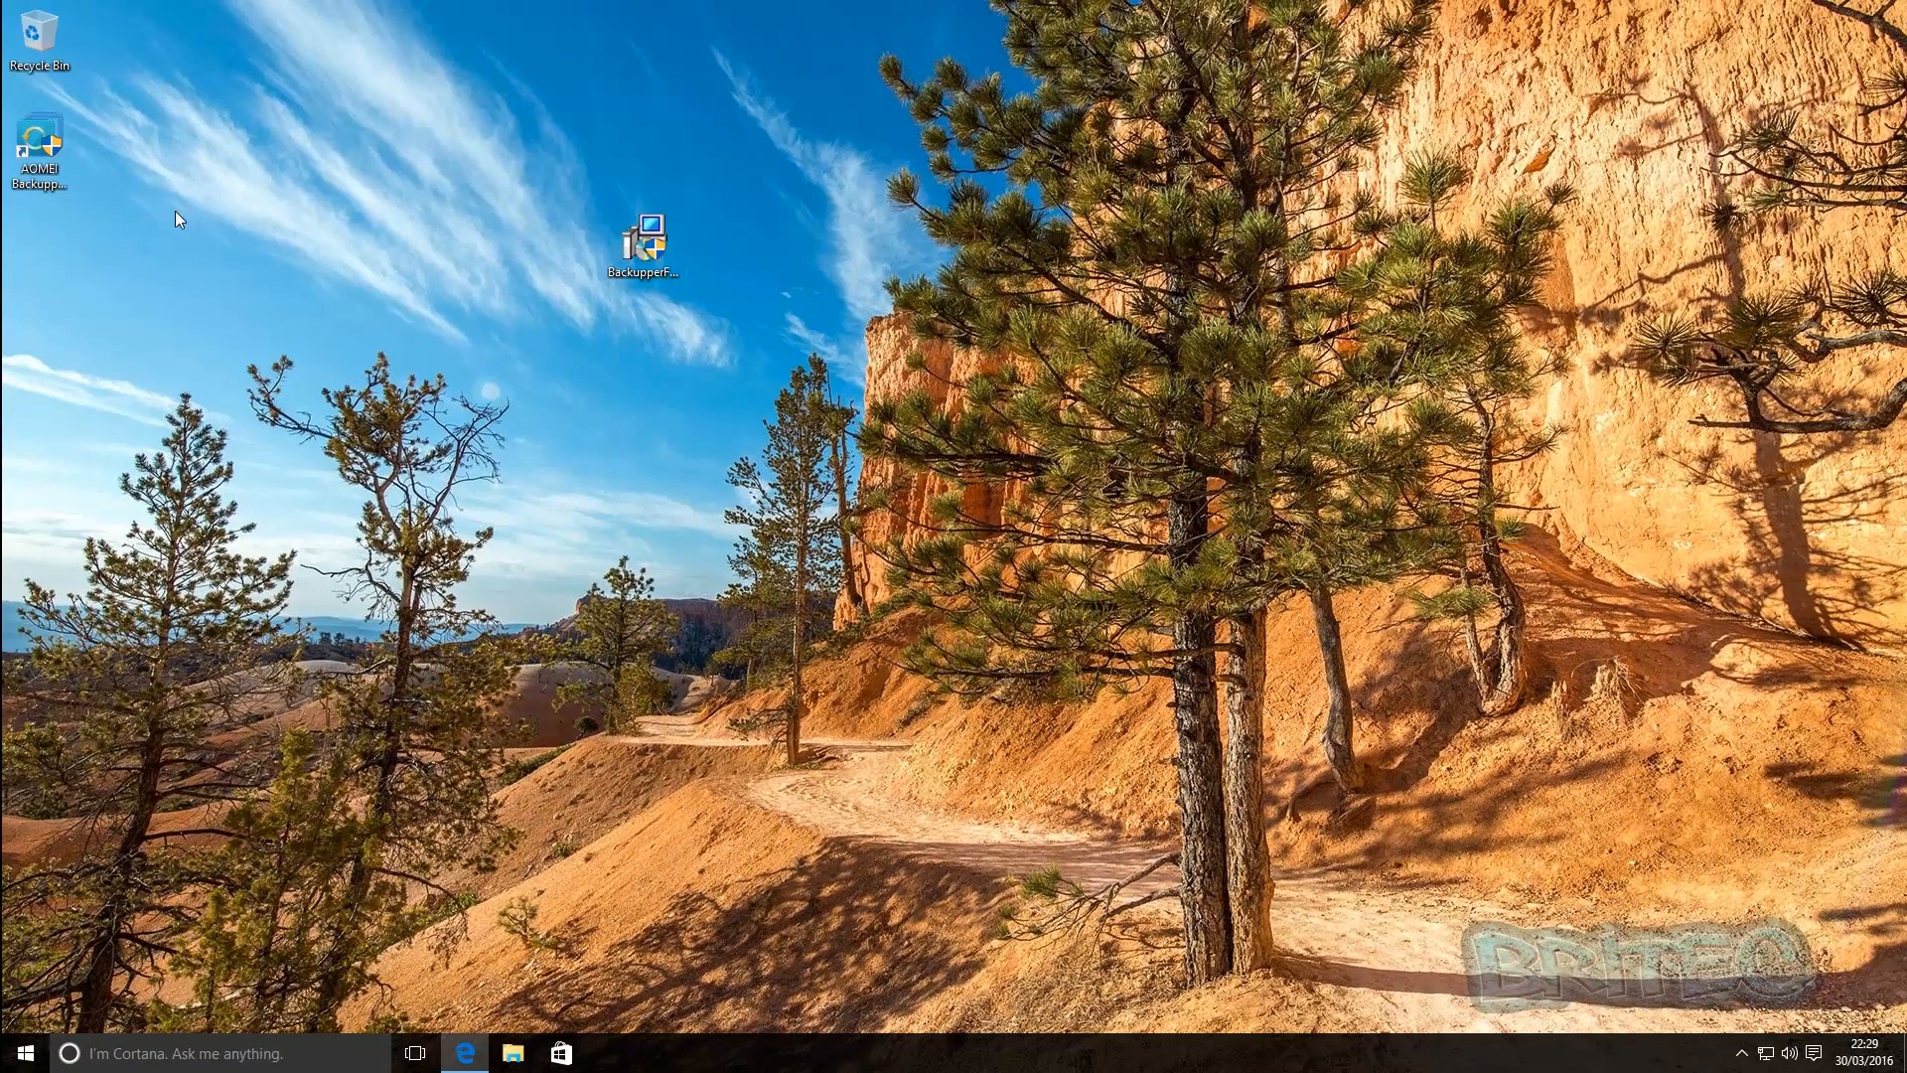
# Step: Launch AOMEI Backupper with administrator approval and open System Backup, widening the Name column of the partition list
pyautogui.doubleClick(44, 132)
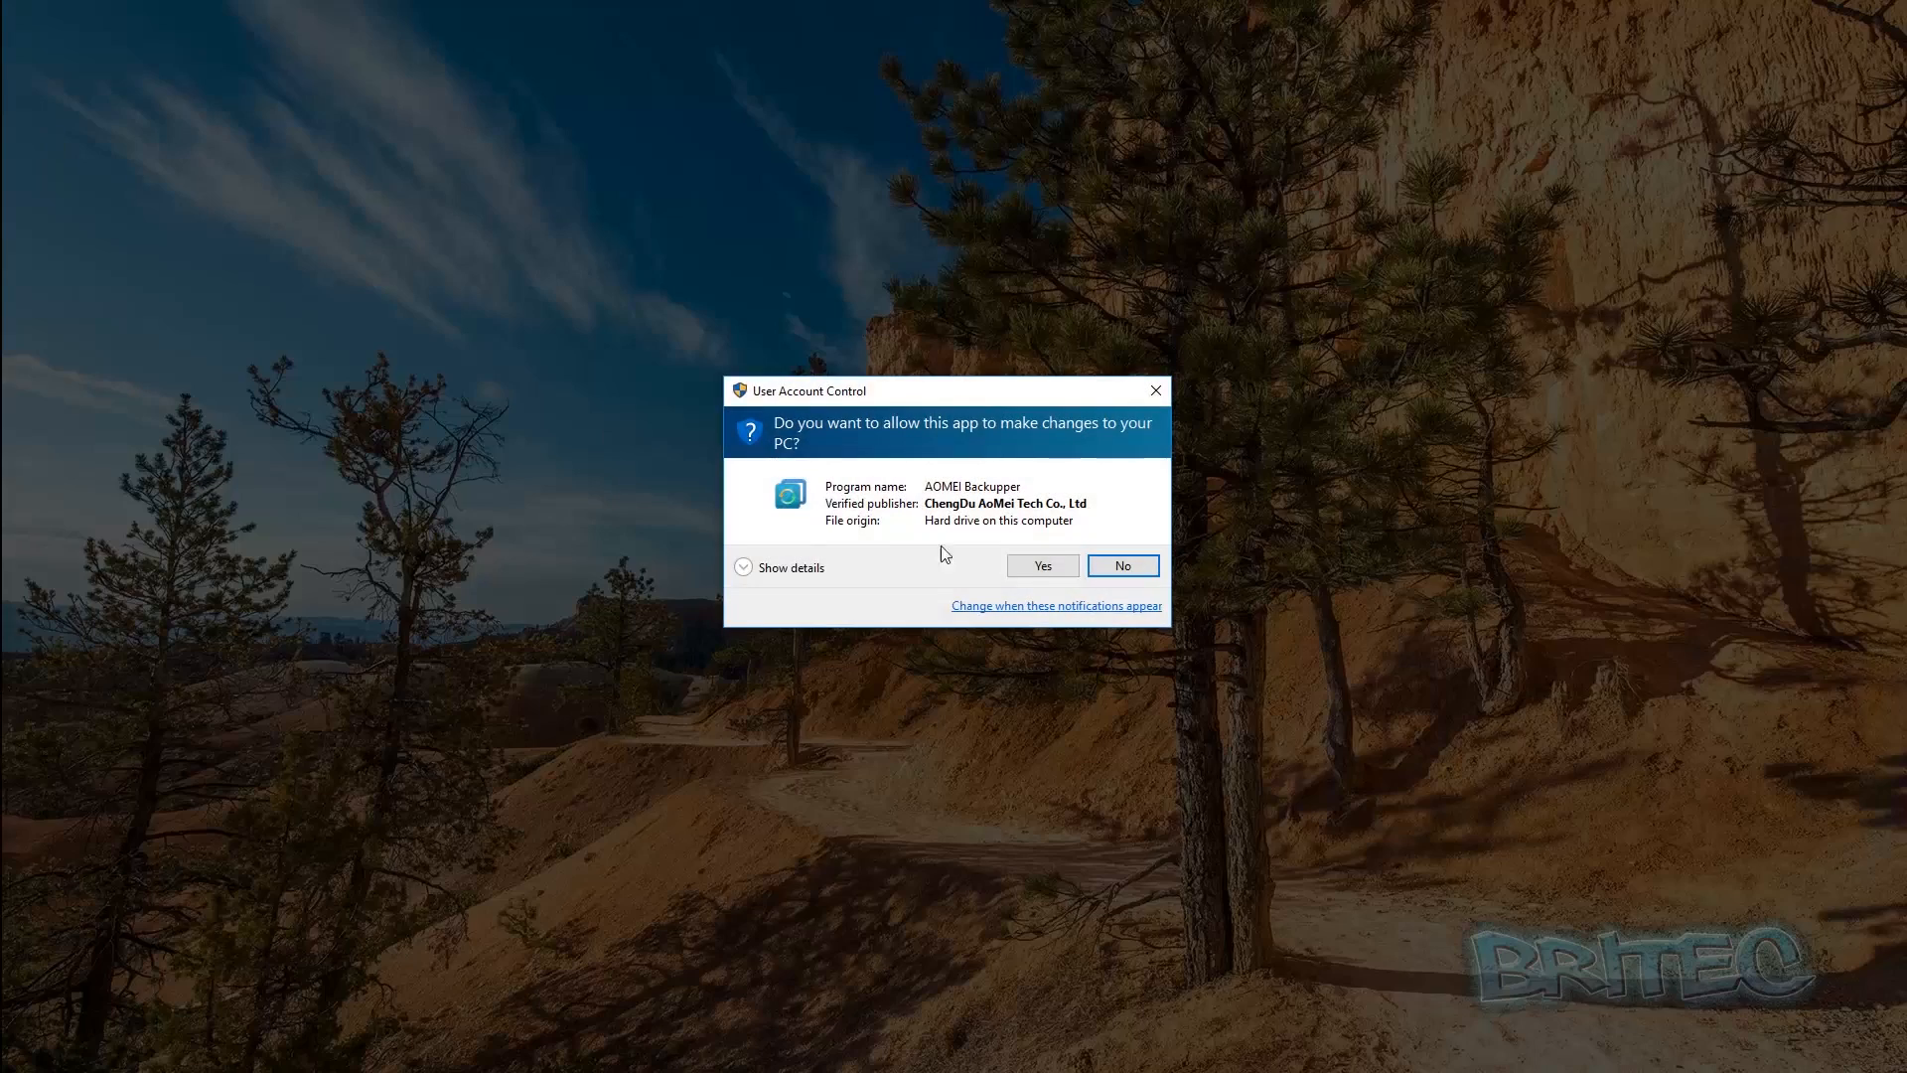
pyautogui.click(1038, 567)
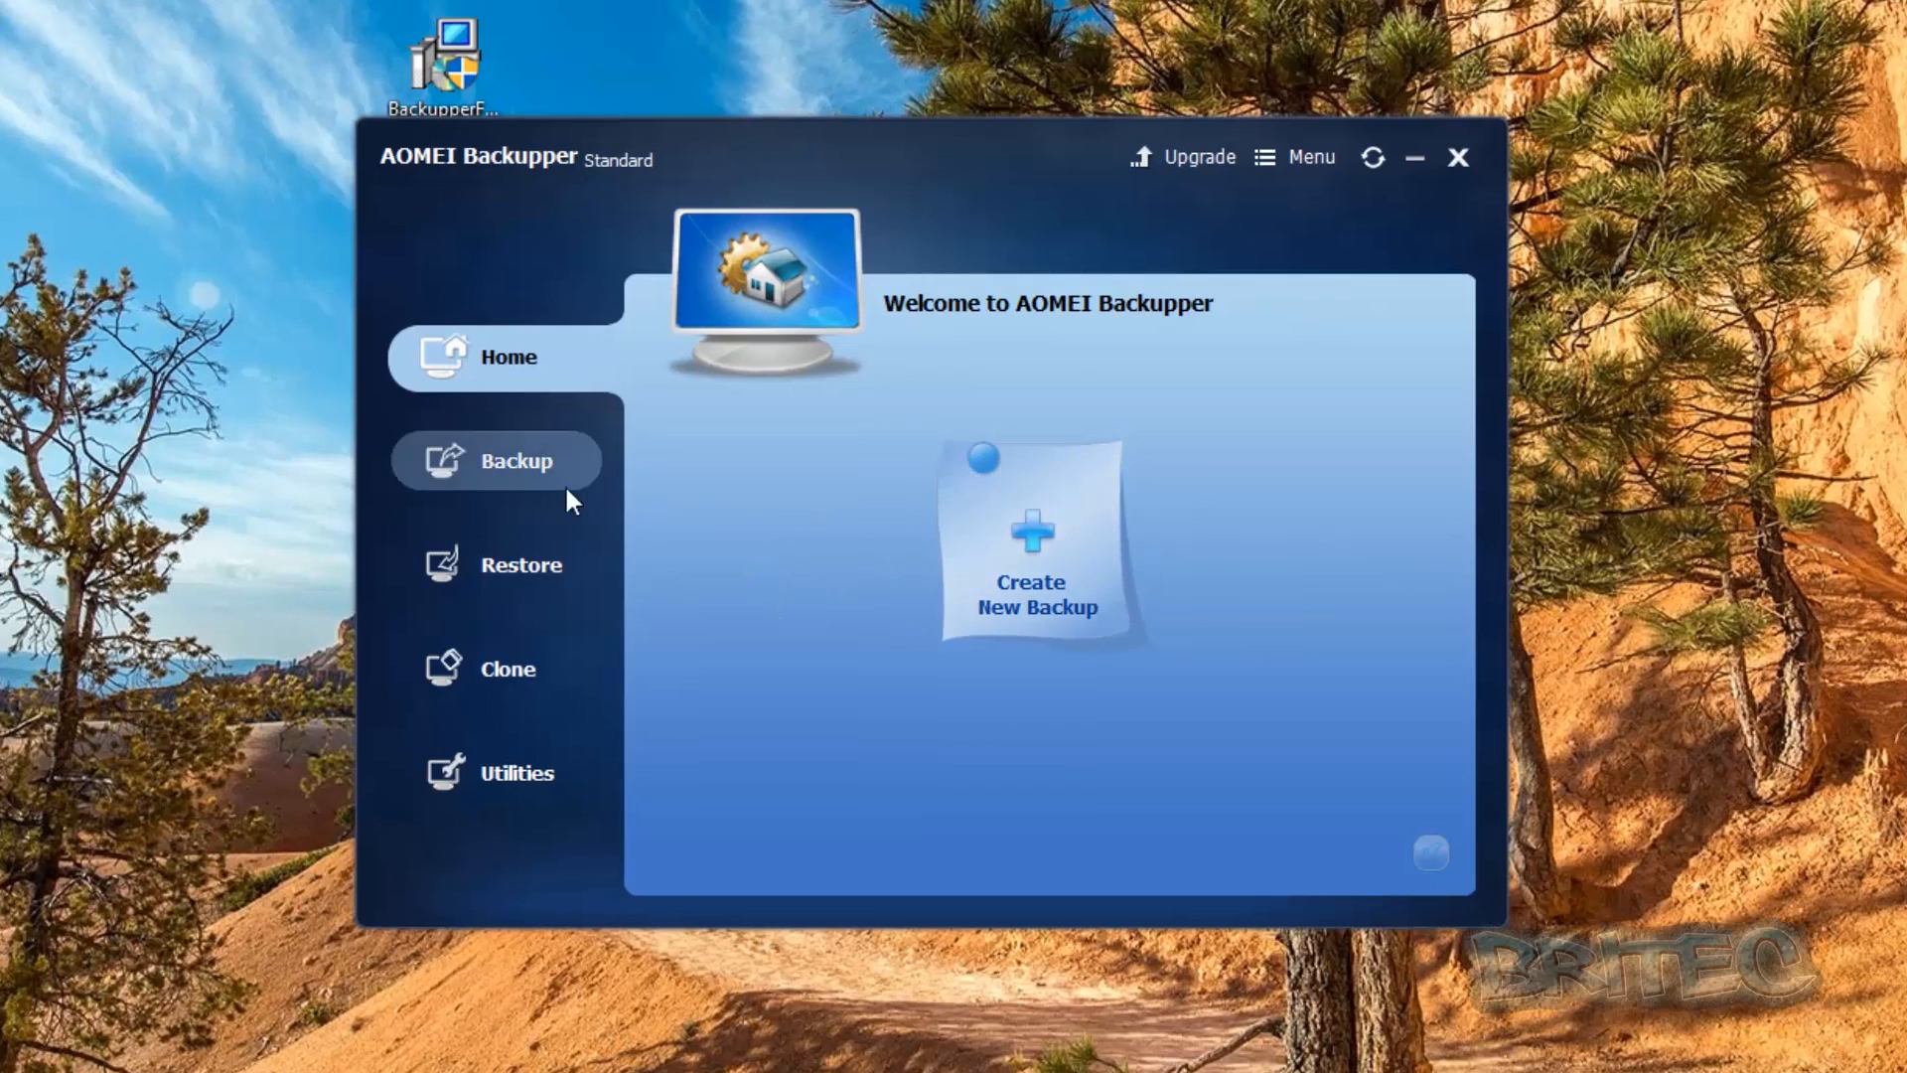
pyautogui.click(517, 469)
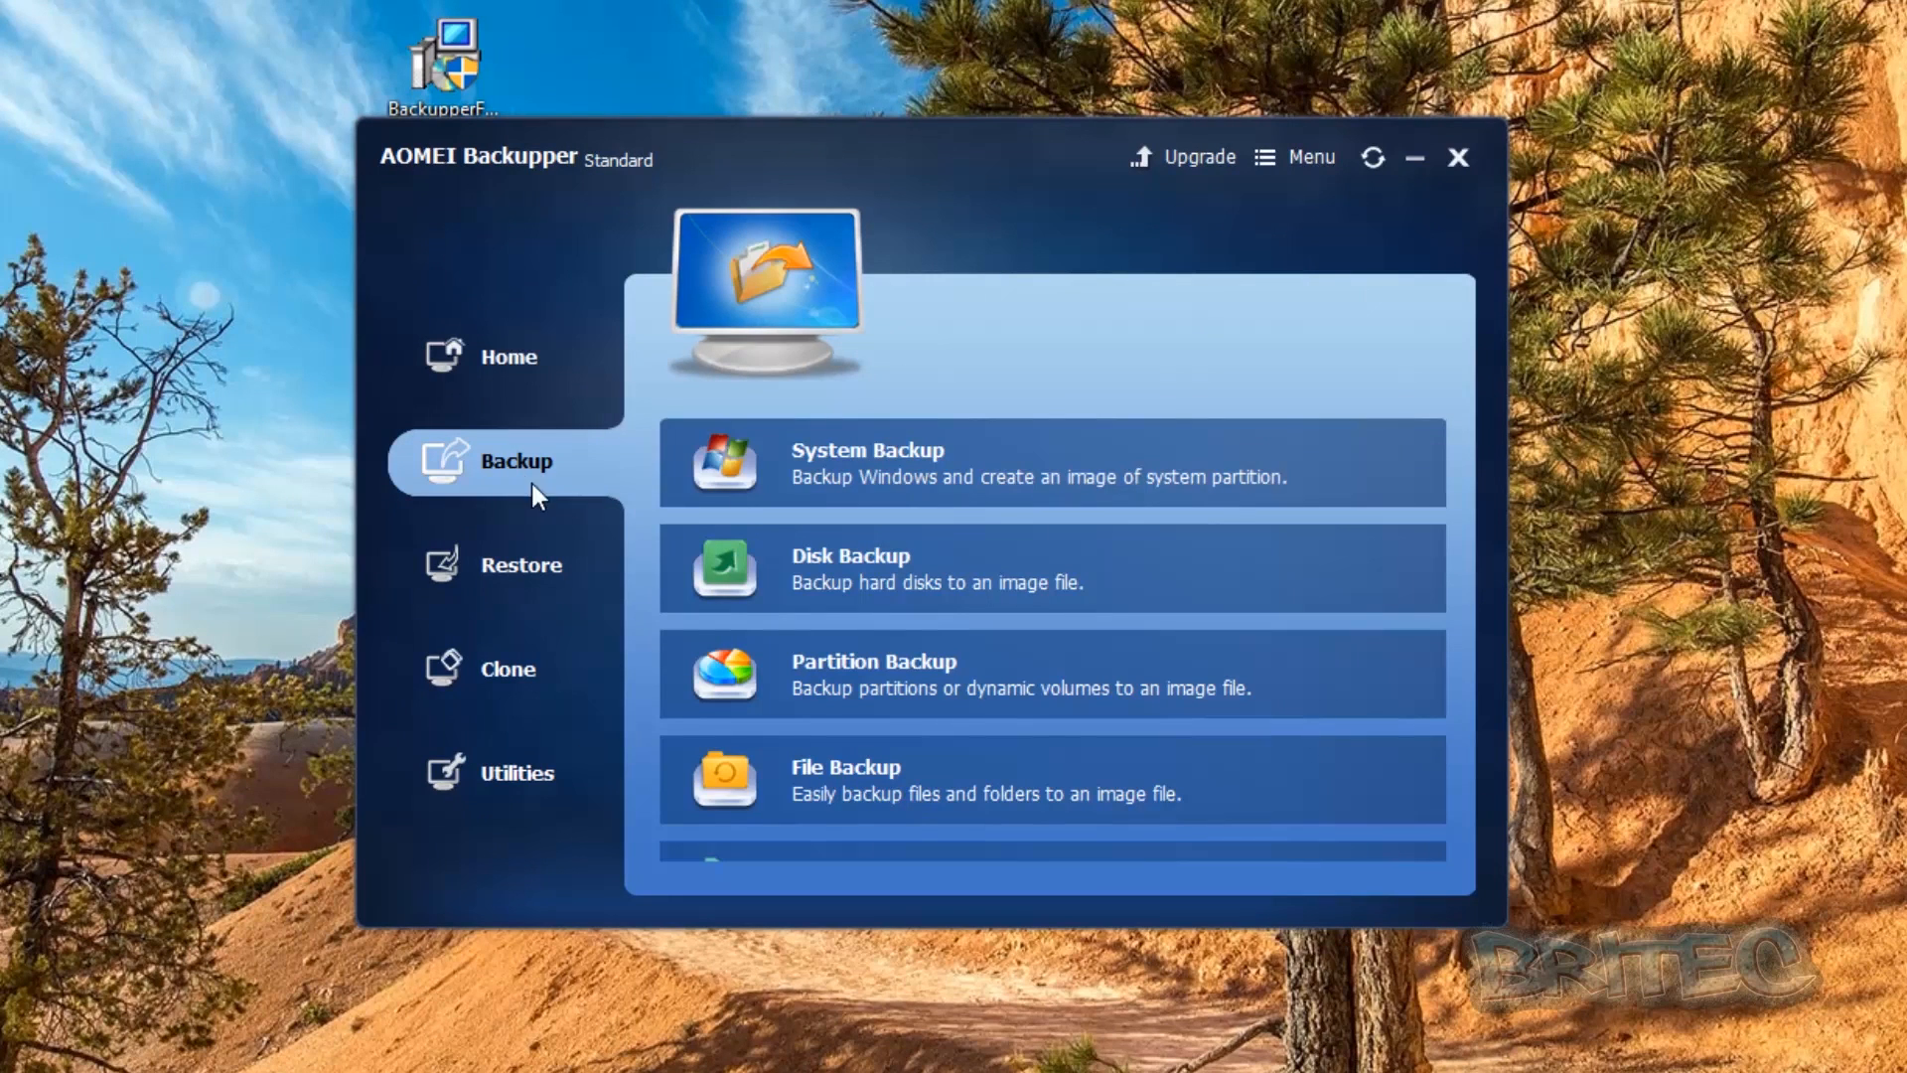
pyautogui.click(776, 477)
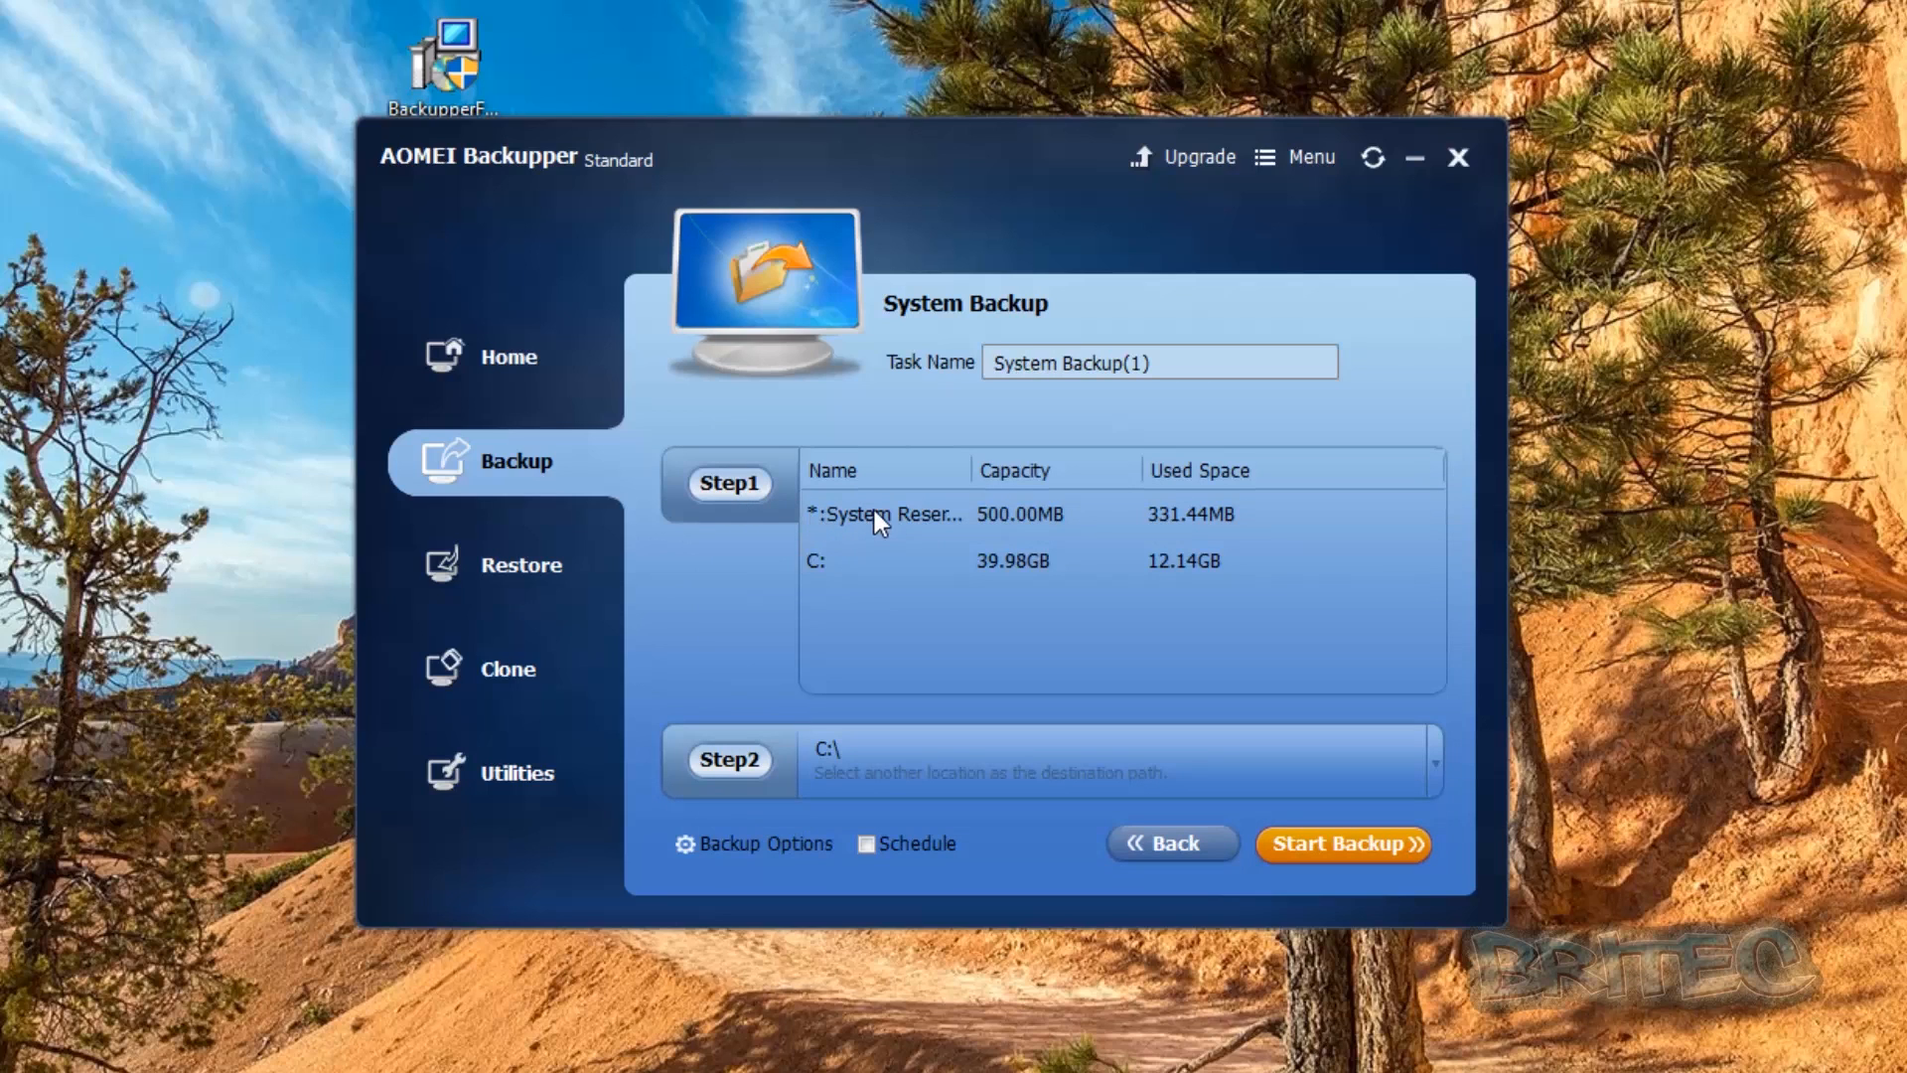
pyautogui.moveTo(971, 470); pyautogui.dragTo(1013, 470)
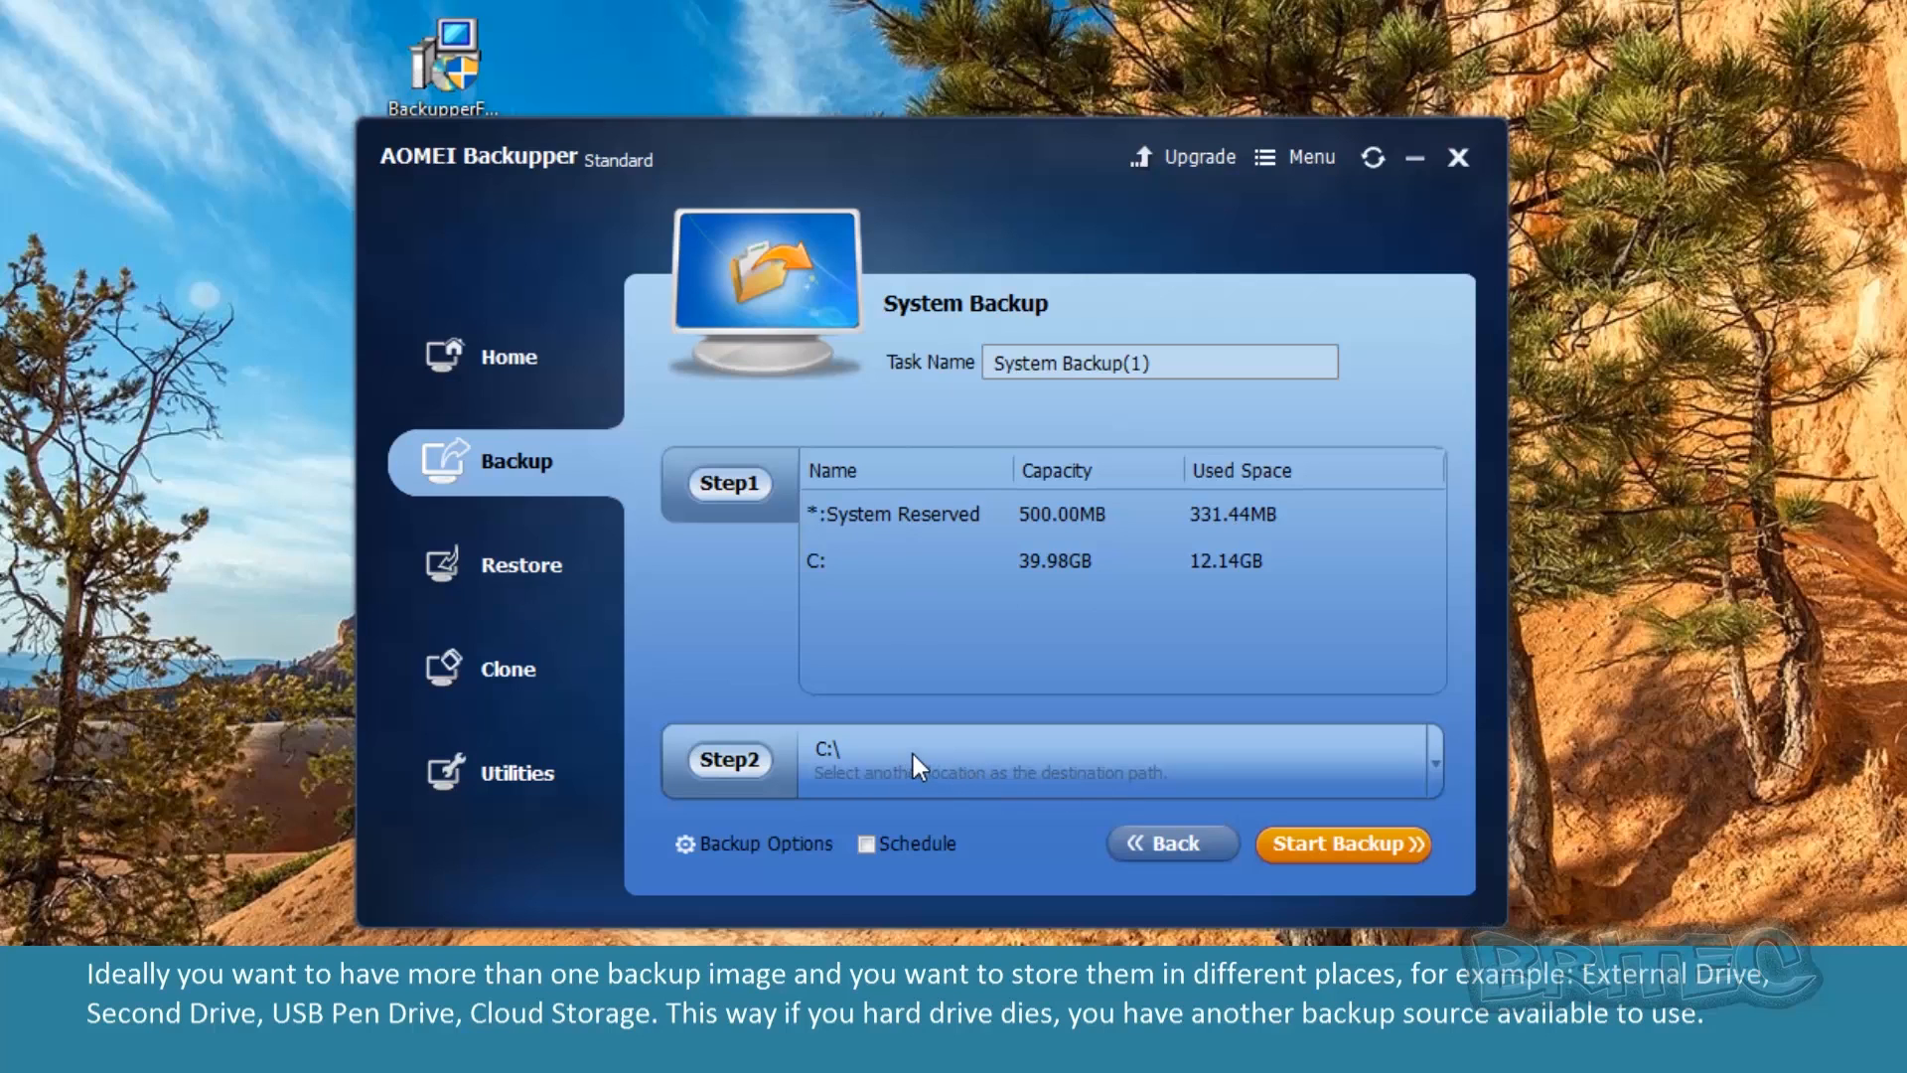
# Step: Set the system backup's destination to the Backup Images (D:) drive
pyautogui.click(842, 754)
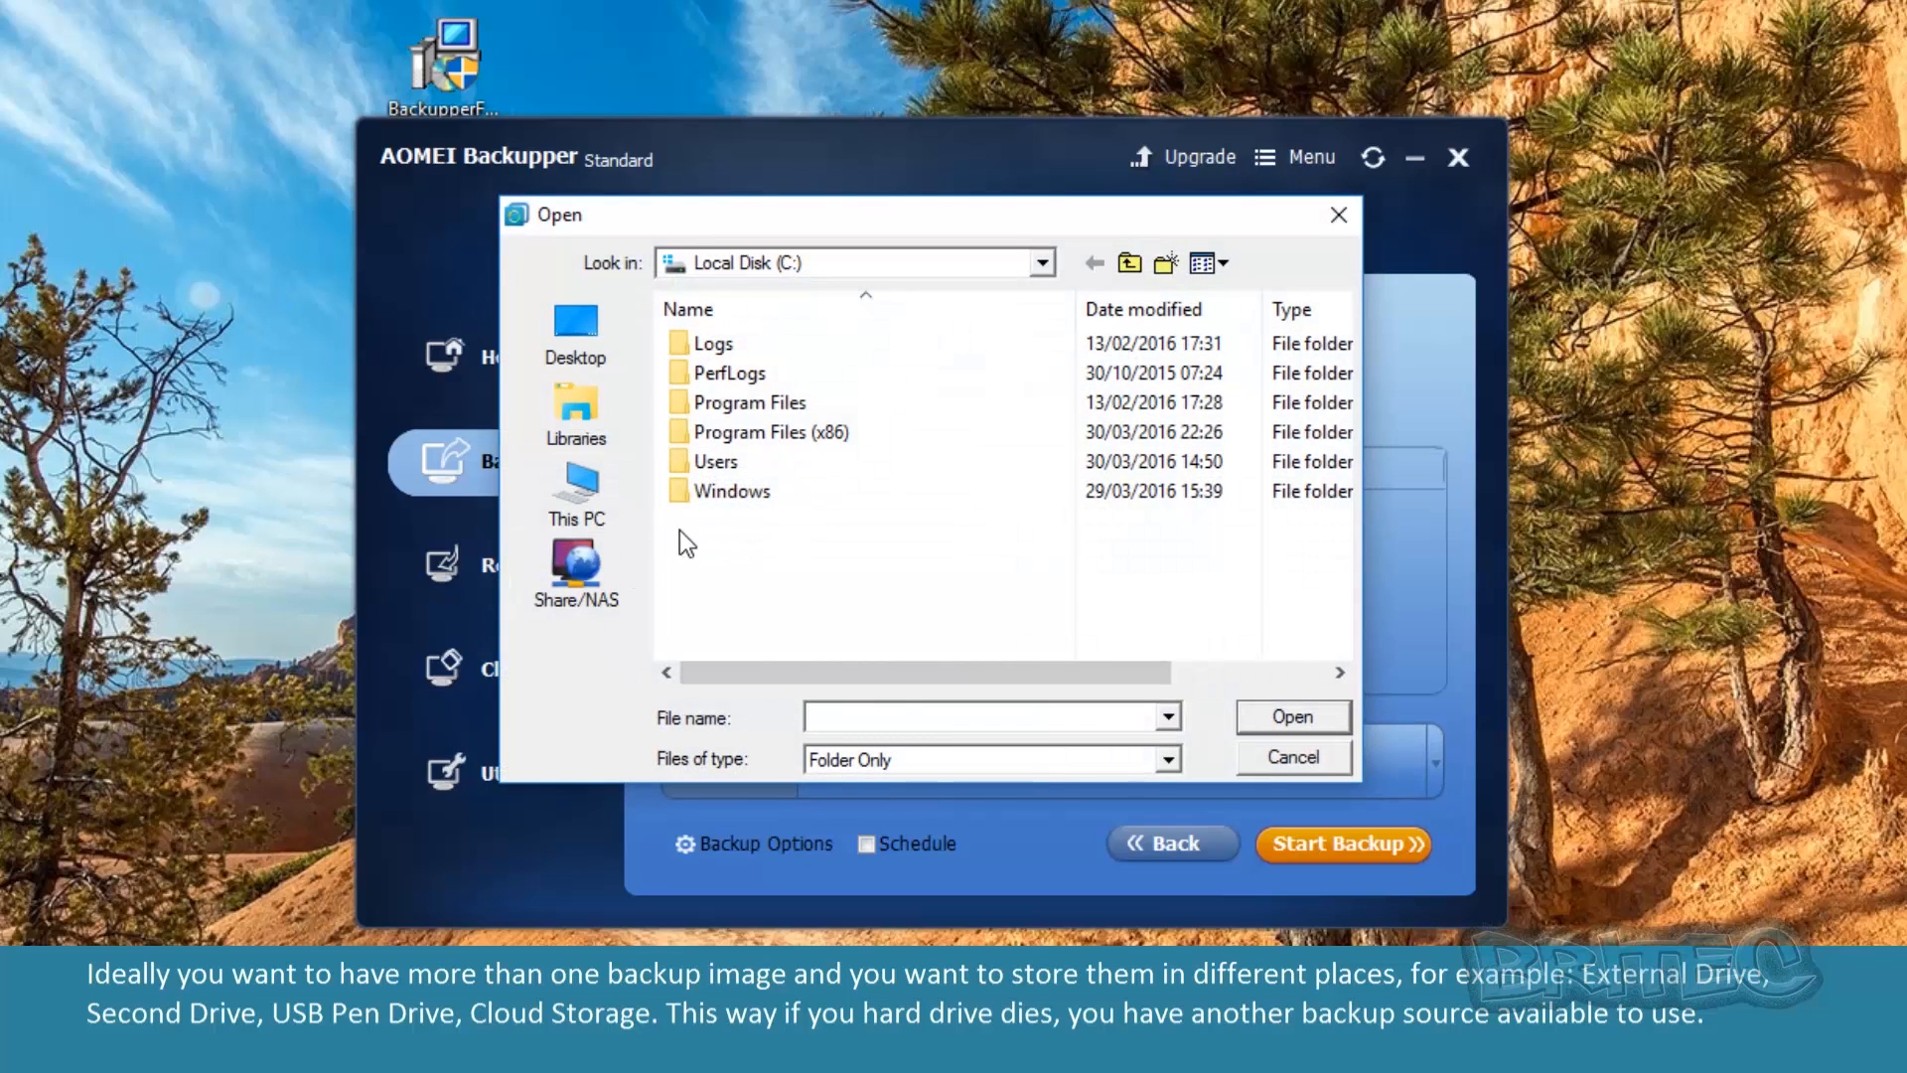
pyautogui.click(578, 492)
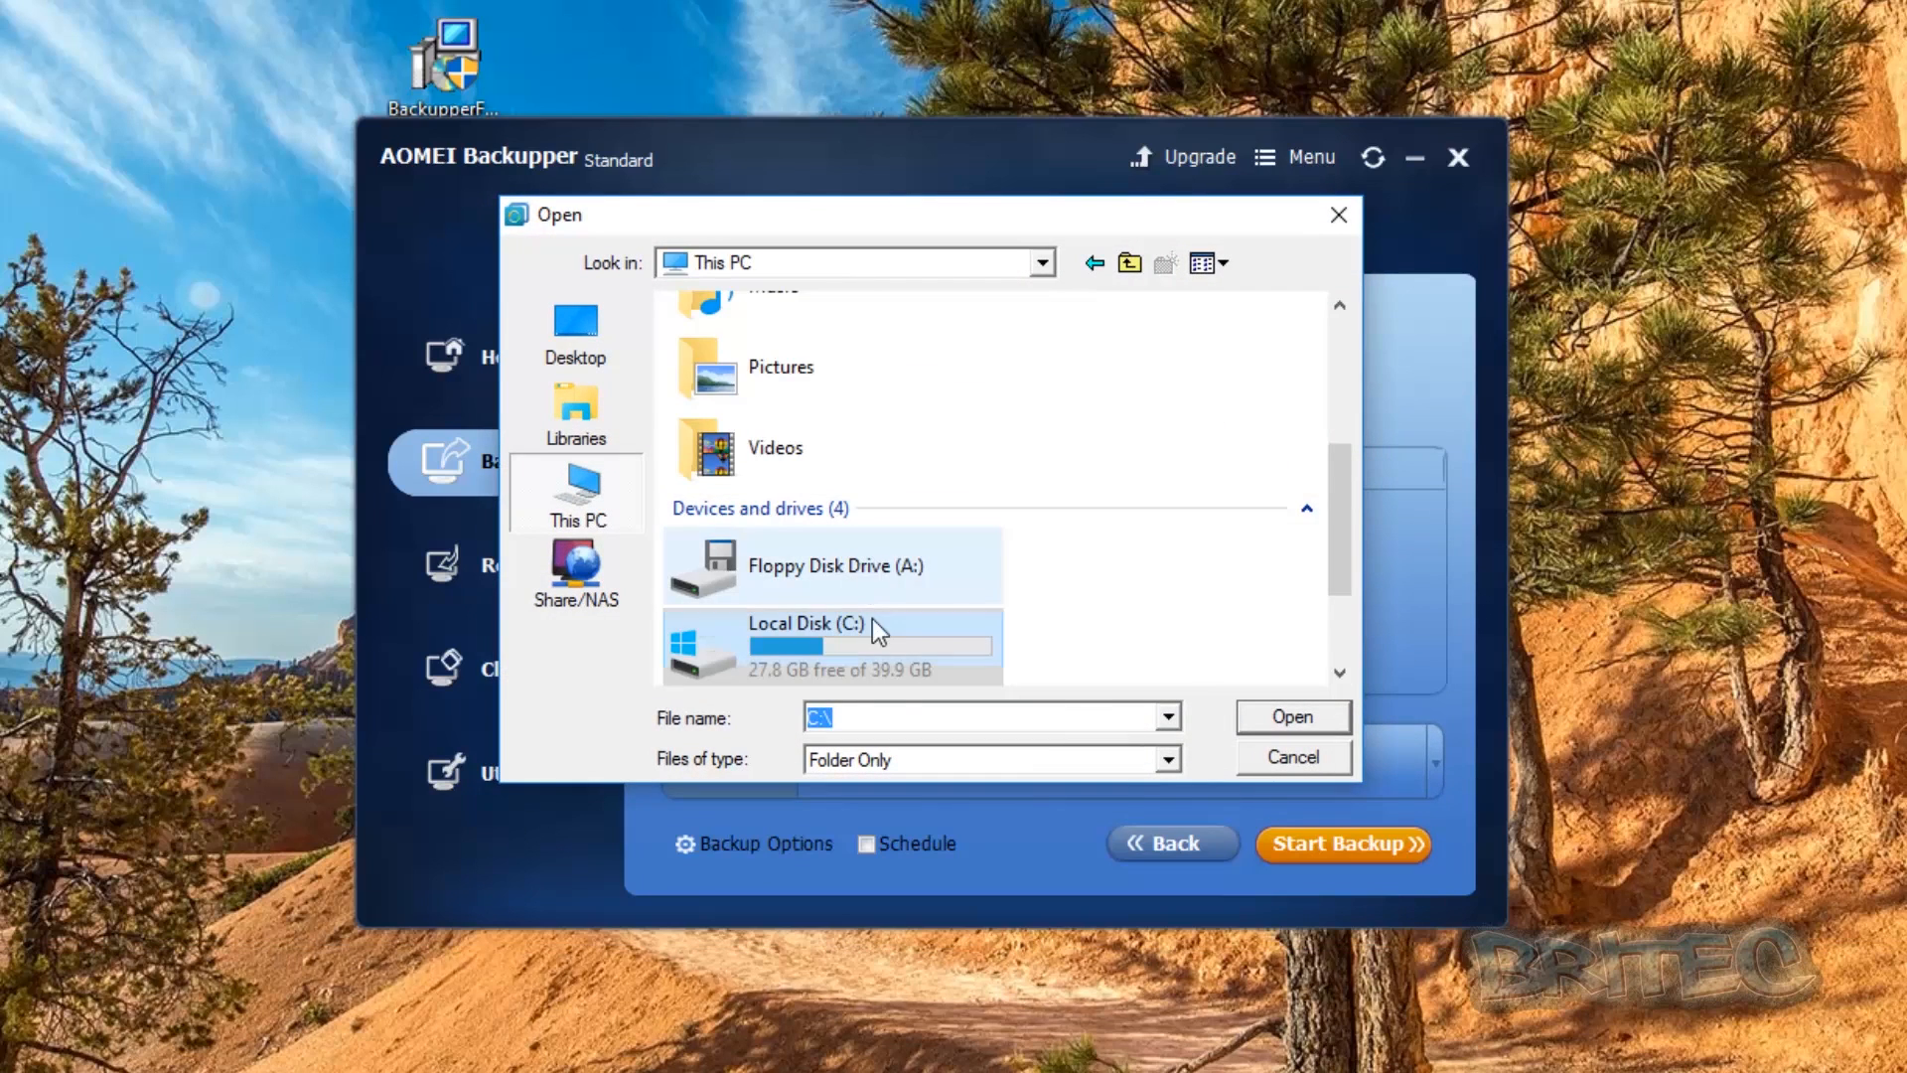
pyautogui.moveTo(1329, 511); pyautogui.dragTo(1335, 578)
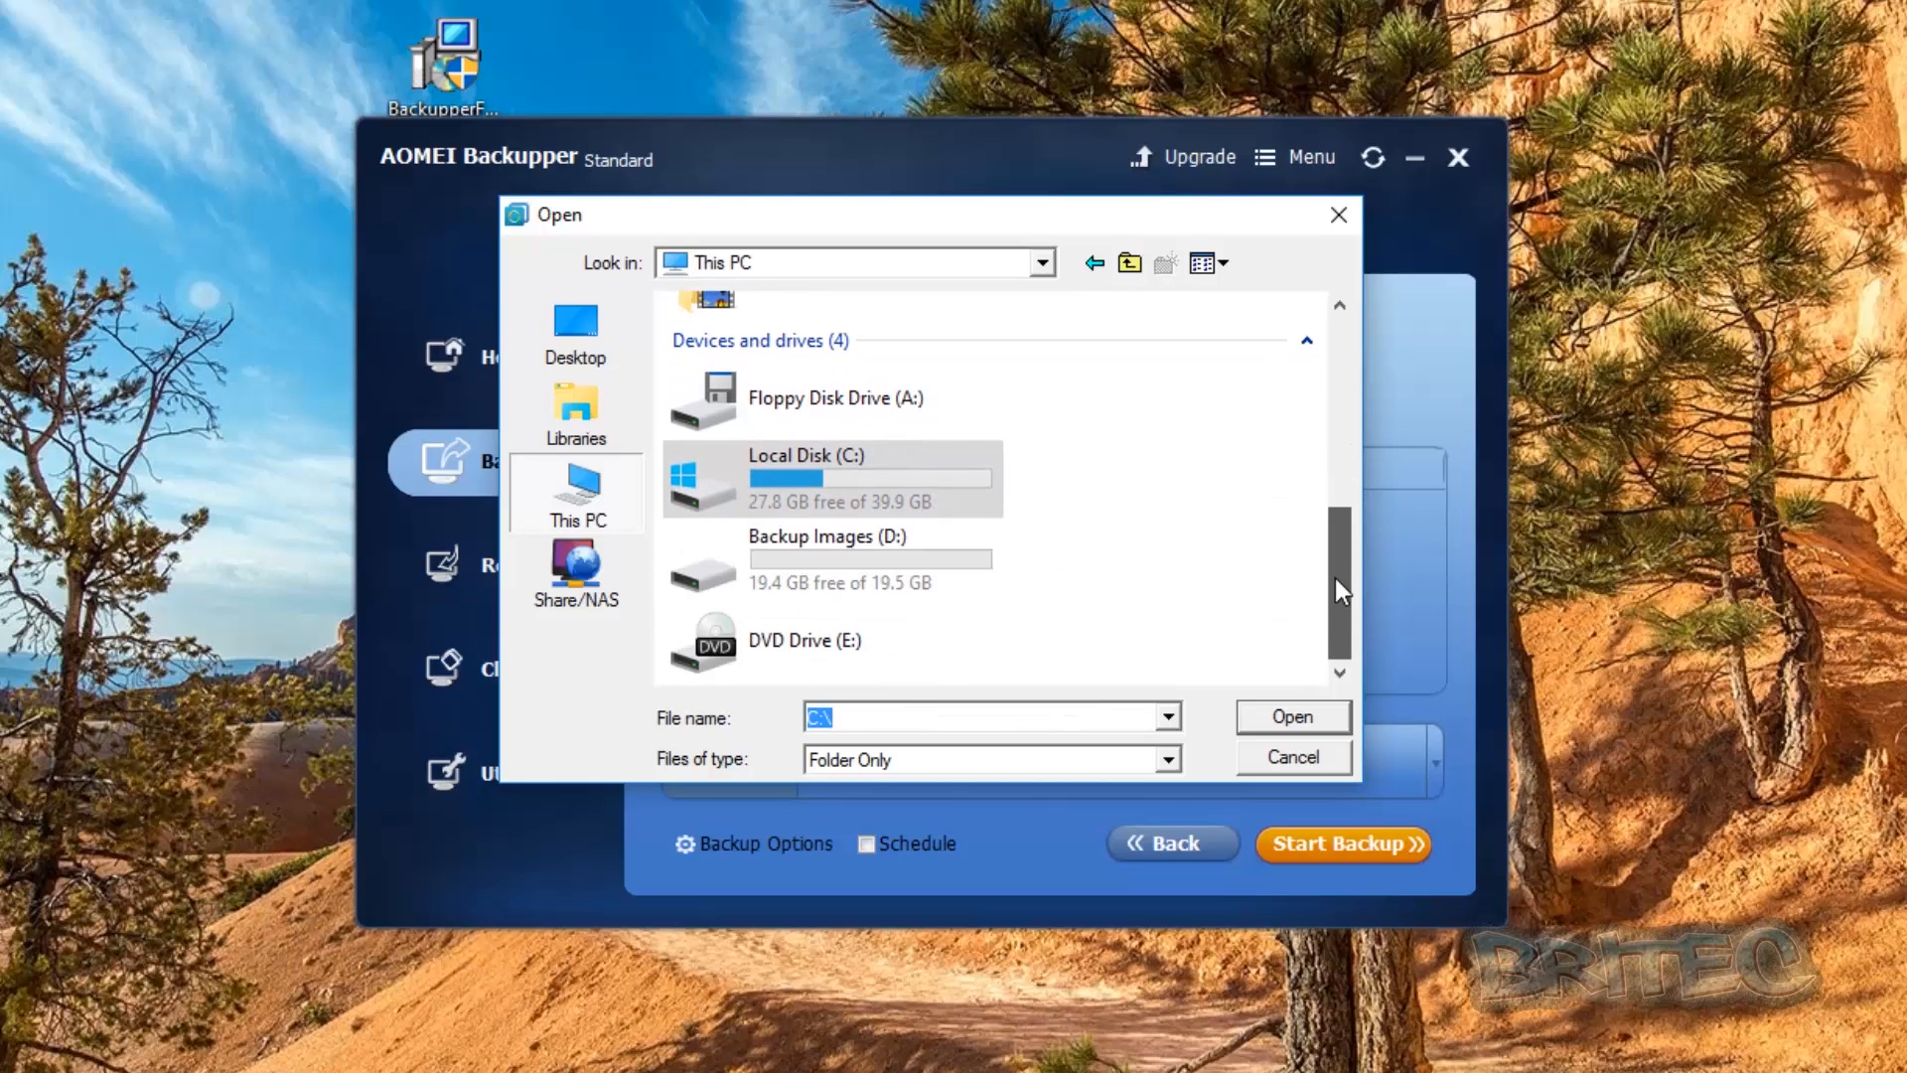
pyautogui.click(824, 560)
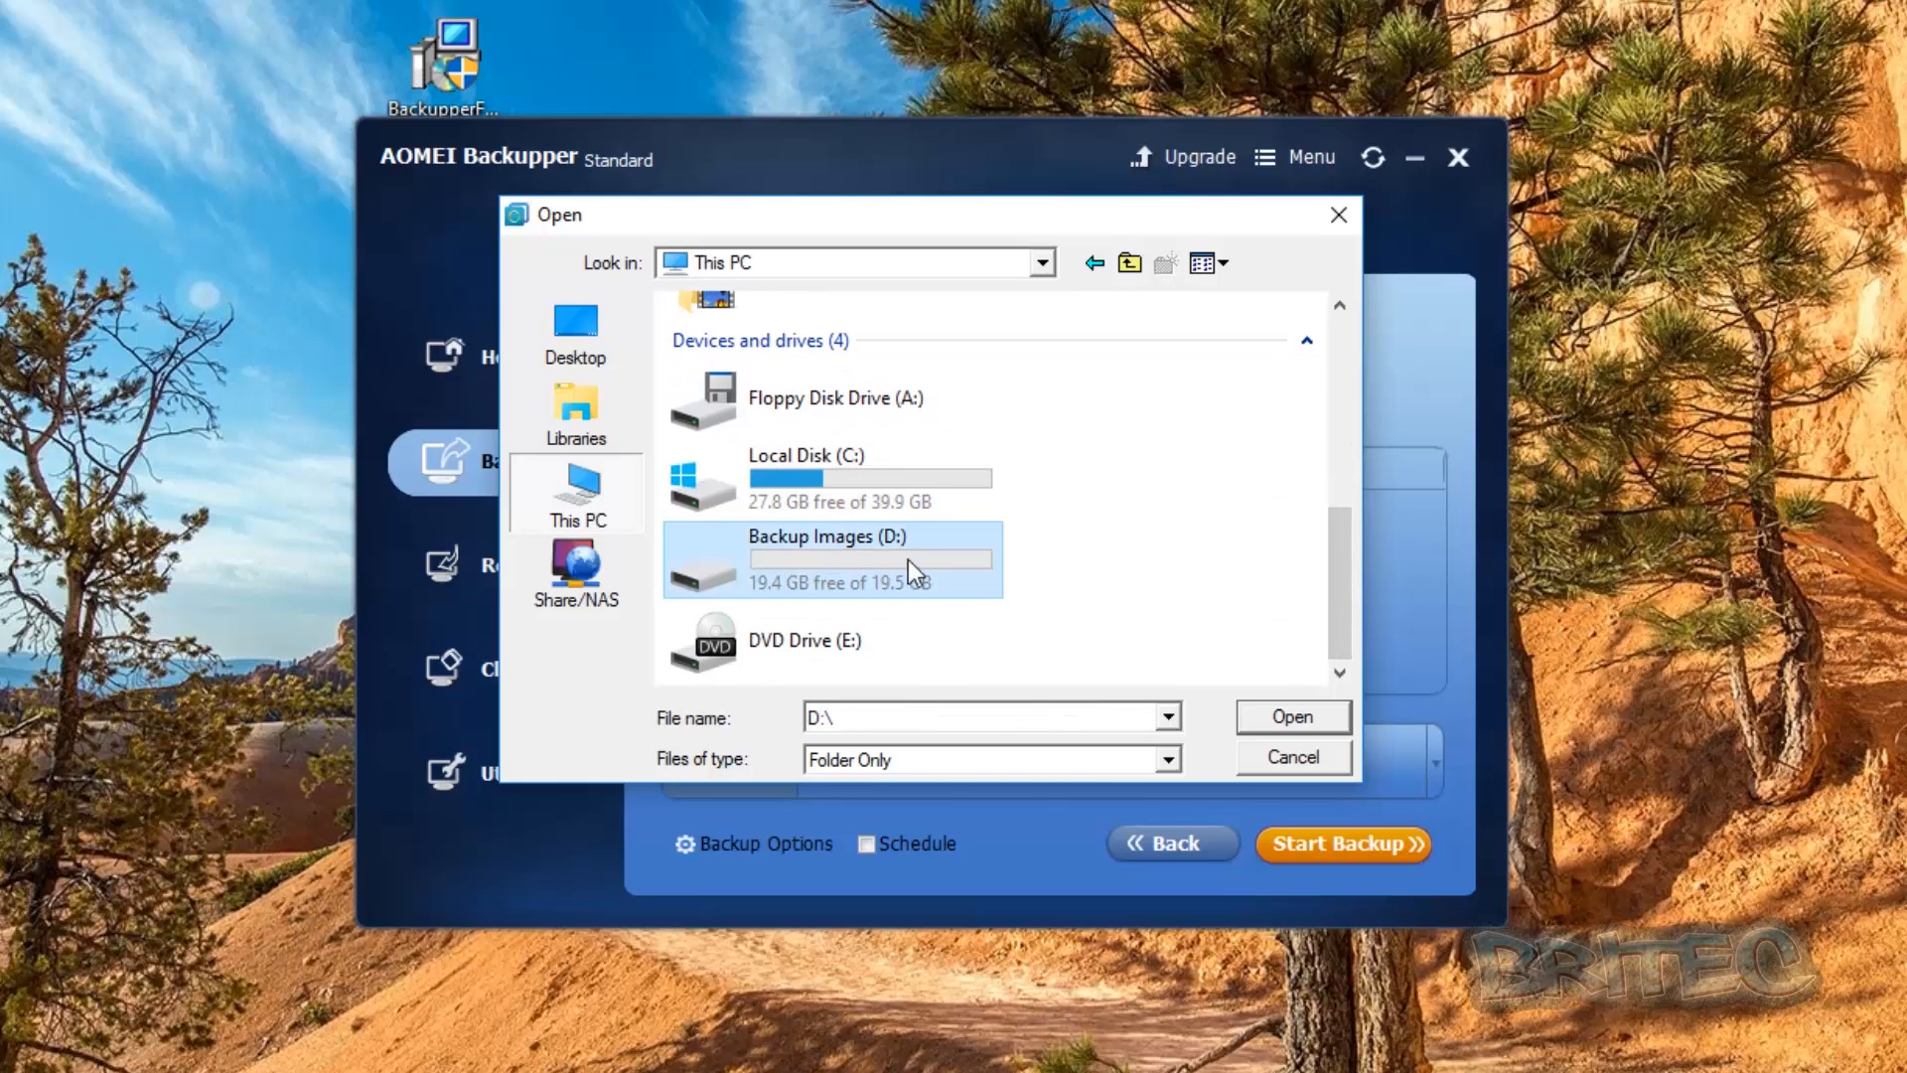
pyautogui.click(1279, 707)
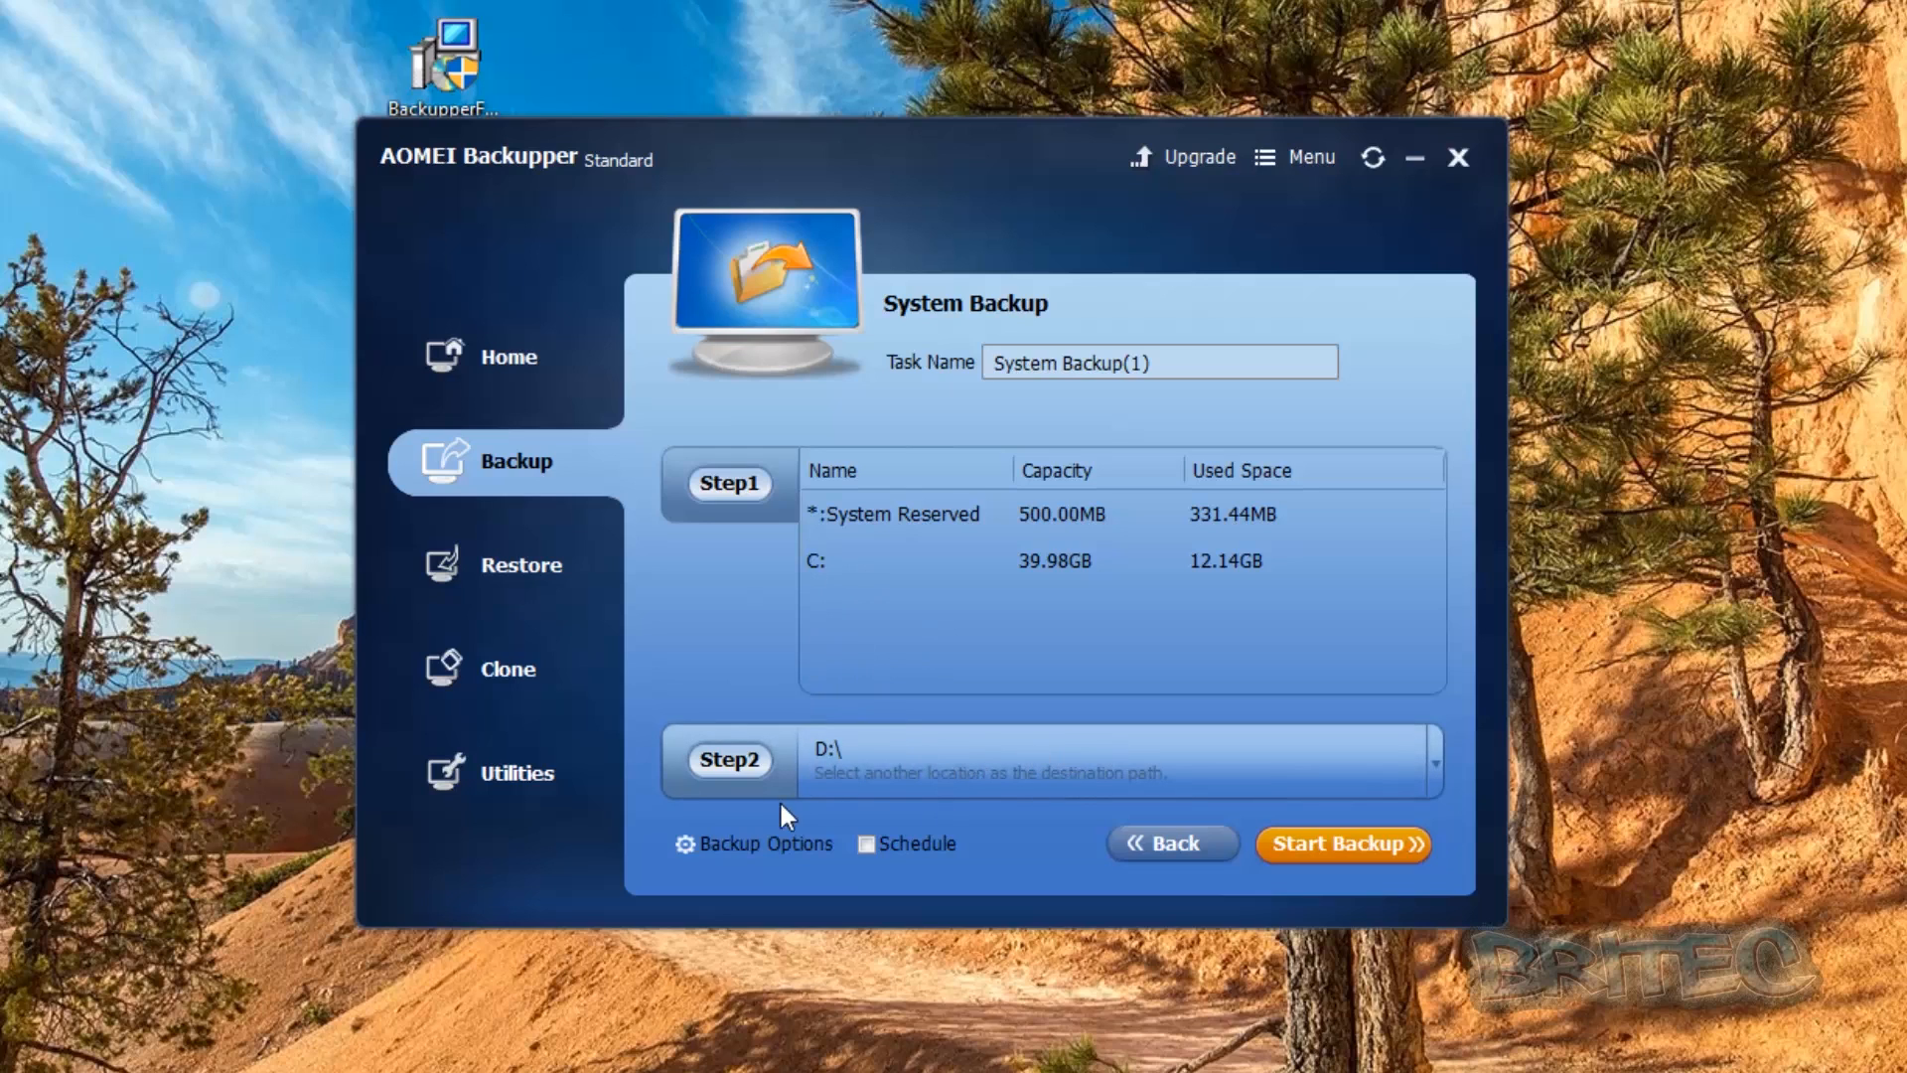
# Step: Review the backup options for comments, compression, splitting and intelligent sector backup, and accept them as they are
pyautogui.click(717, 844)
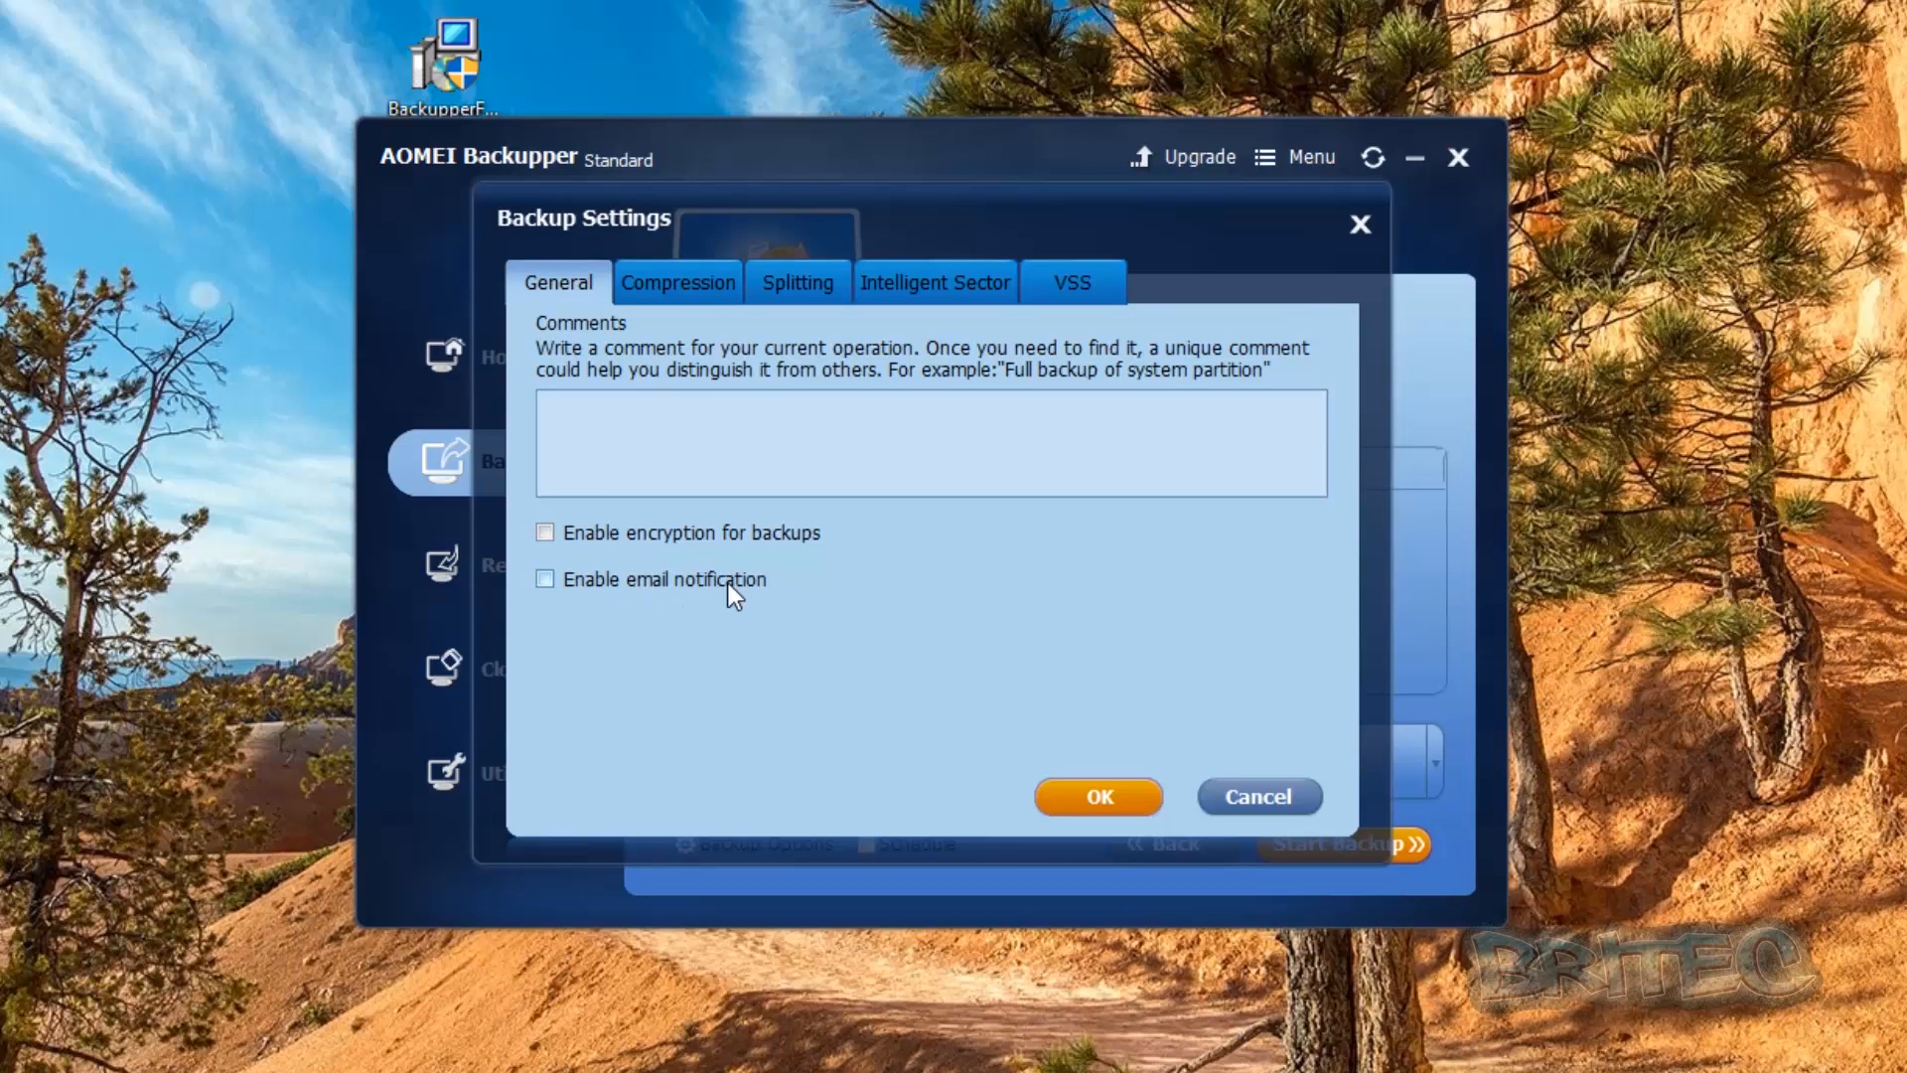
pyautogui.click(674, 293)
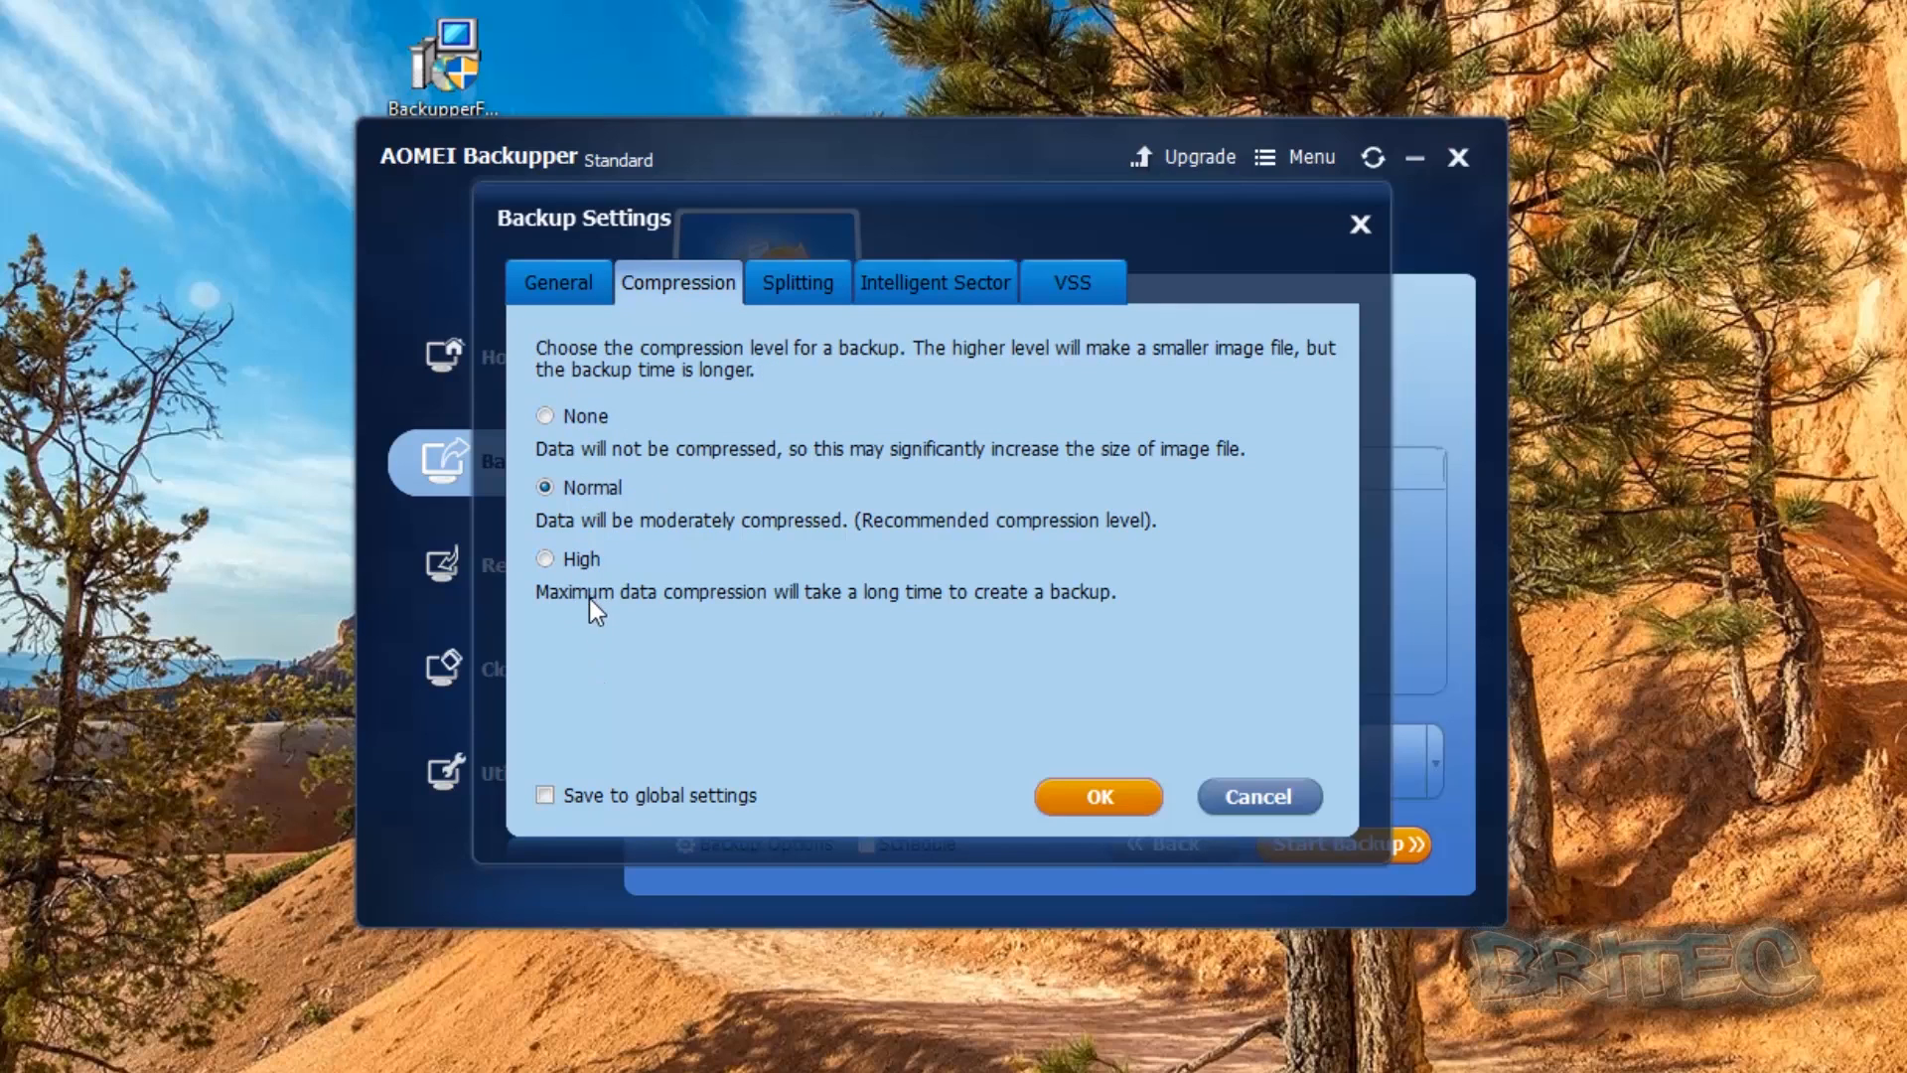
pyautogui.click(799, 288)
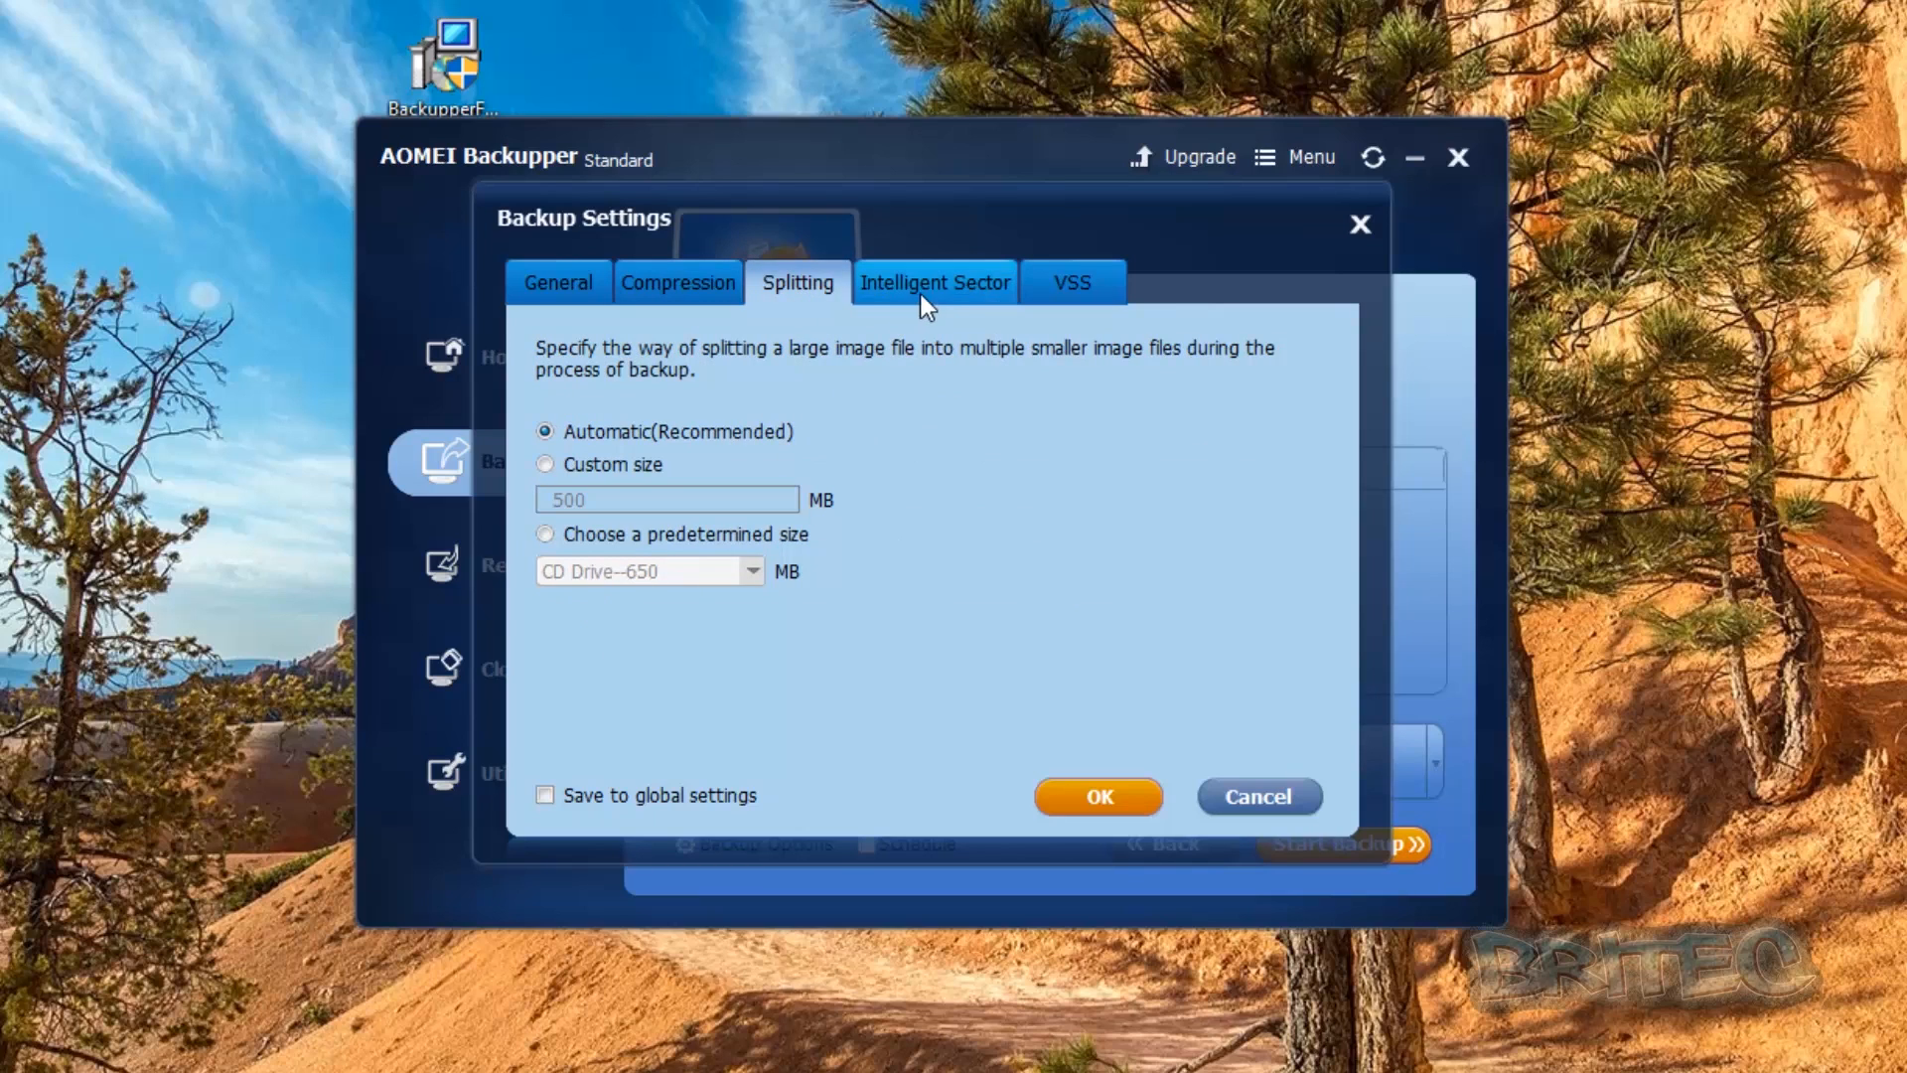
pyautogui.click(951, 294)
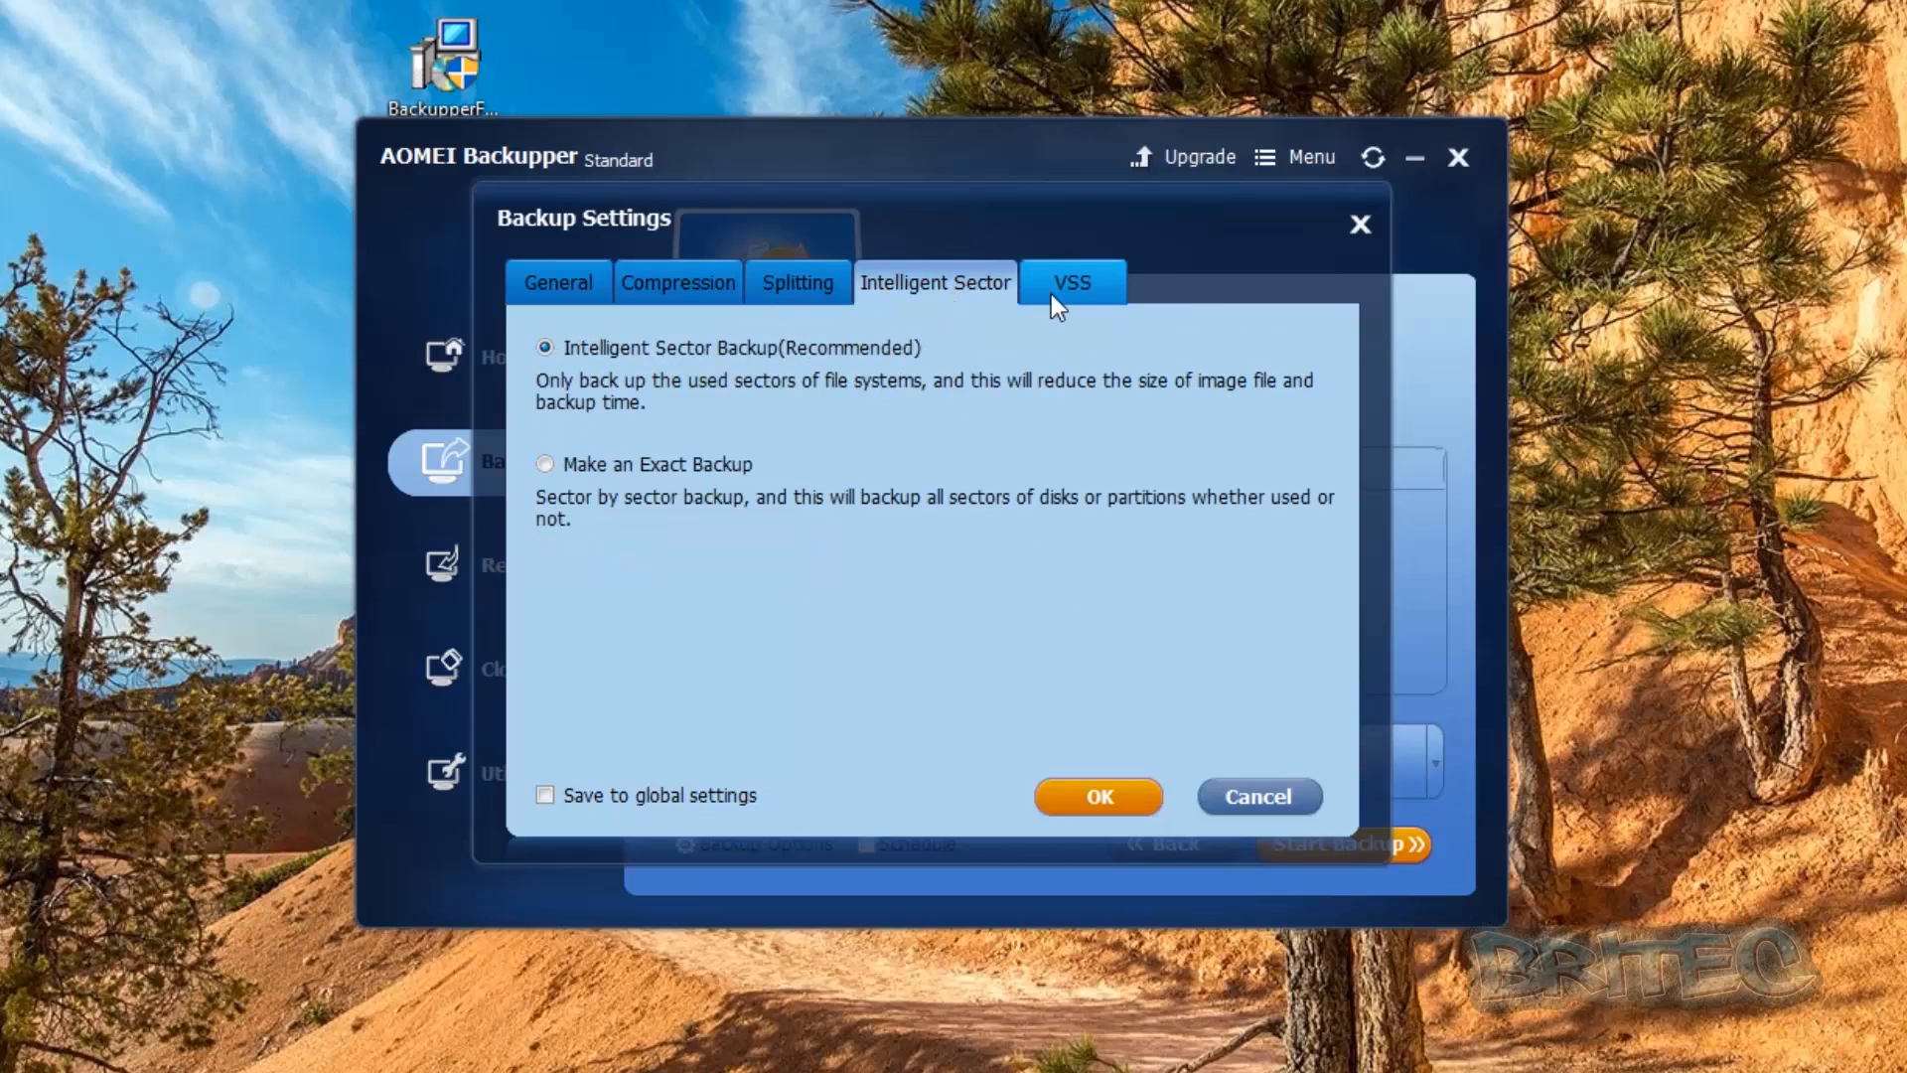
pyautogui.click(555, 288)
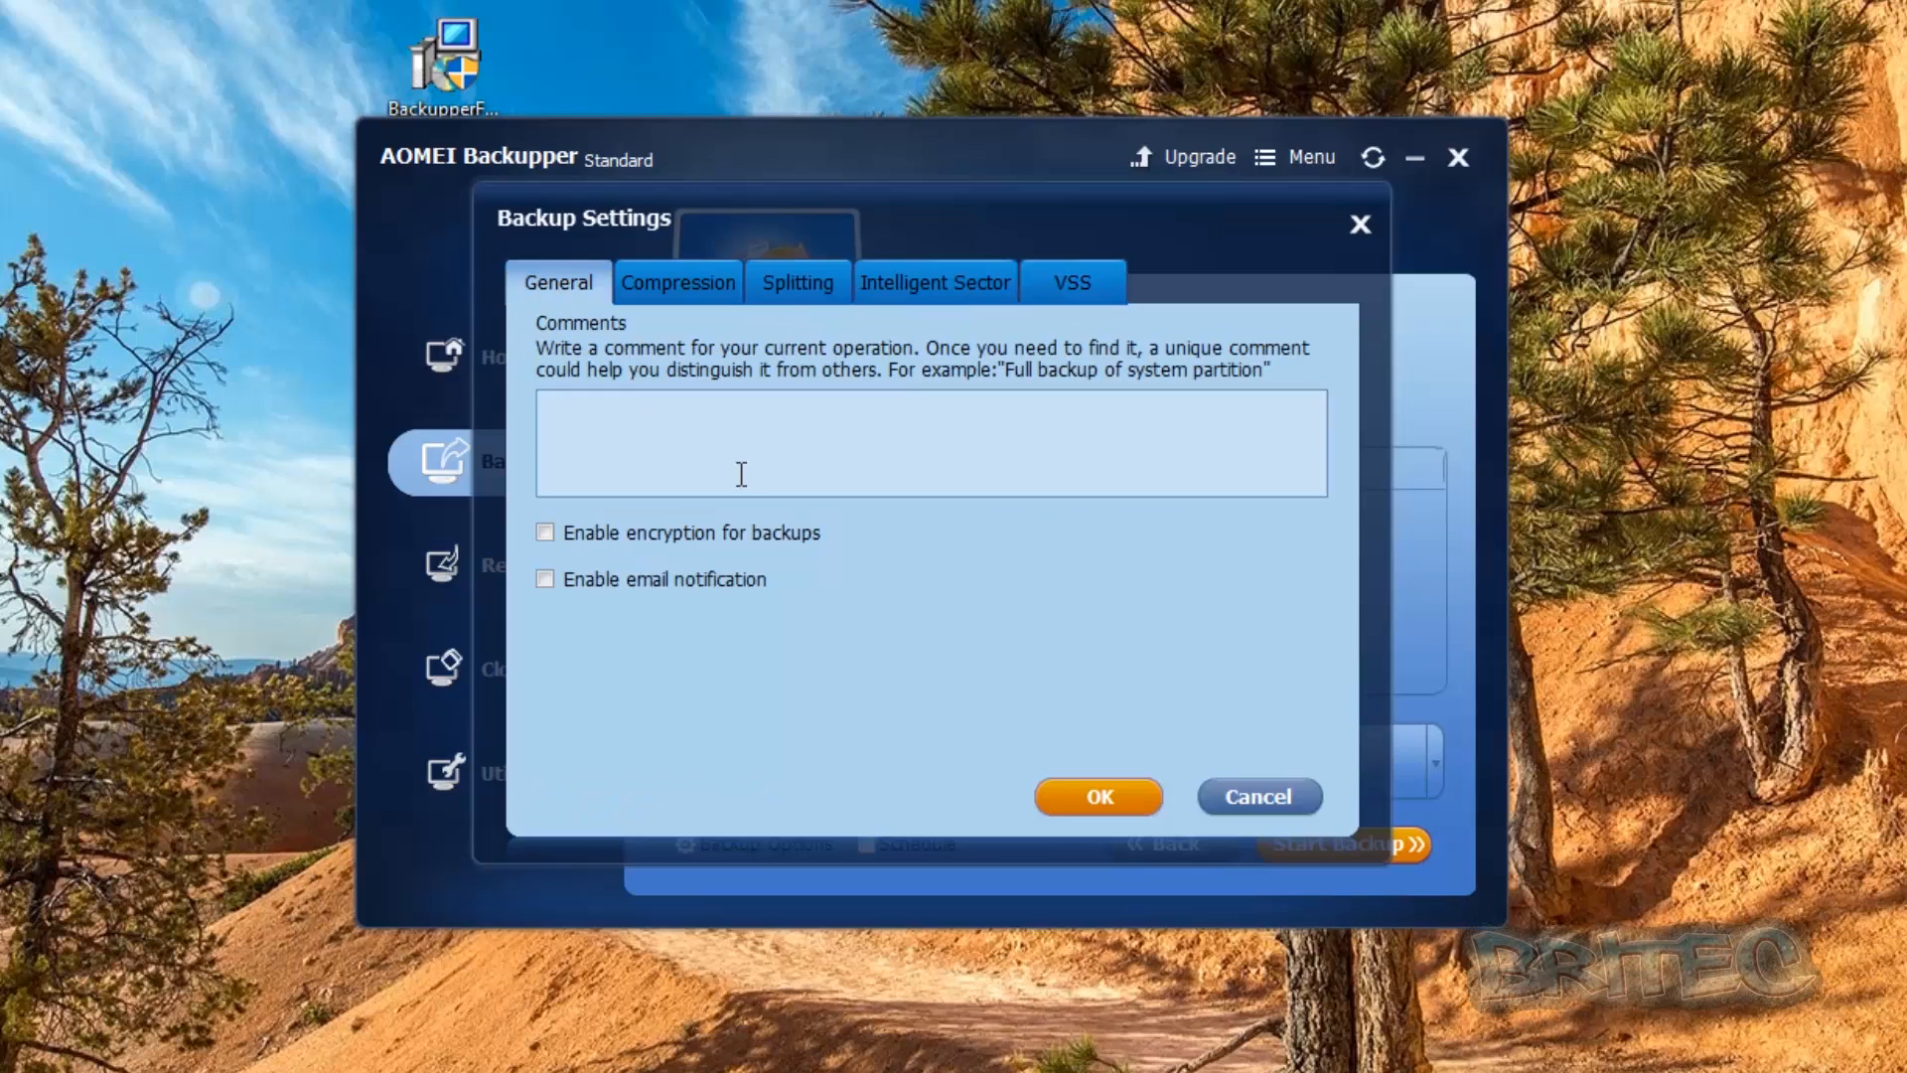
pyautogui.click(1103, 796)
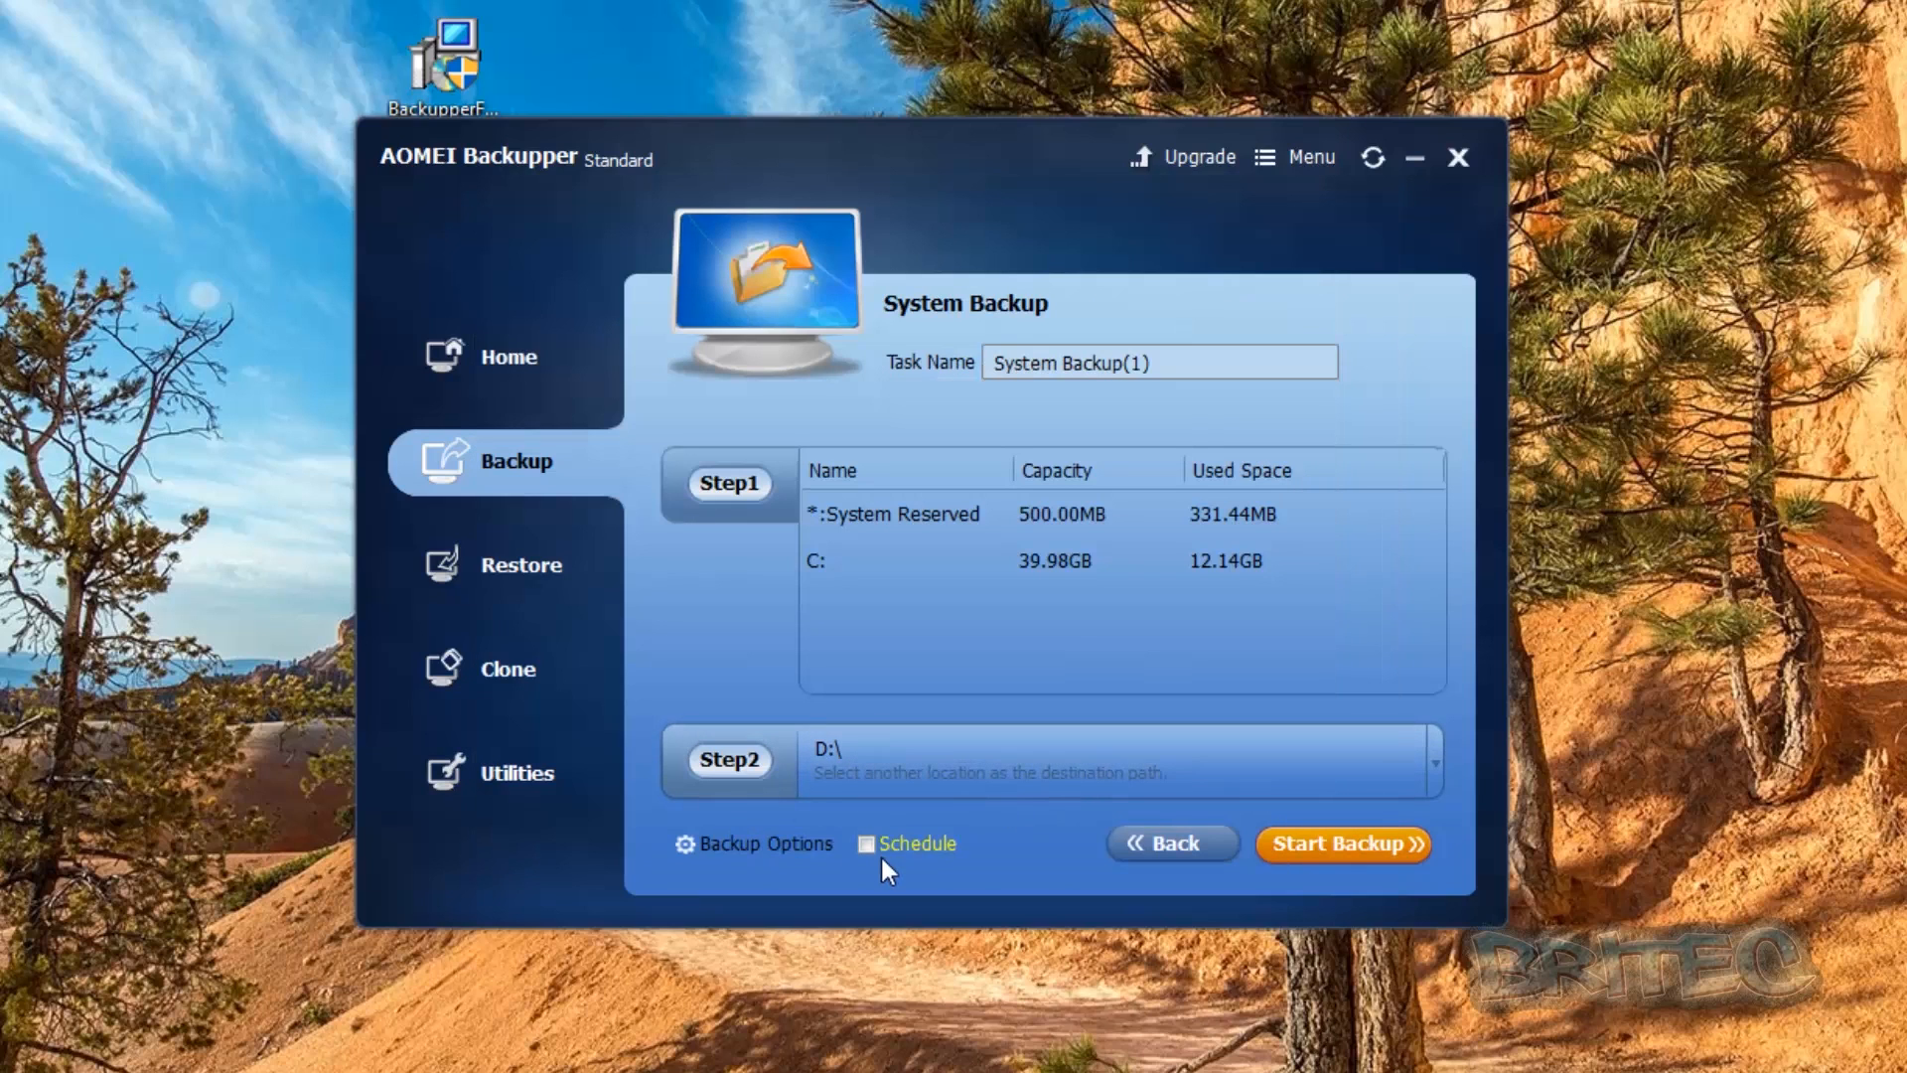
# Step: Examine the general and advanced schedule settings for the backup and cancel without scheduling it
pyautogui.click(908, 843)
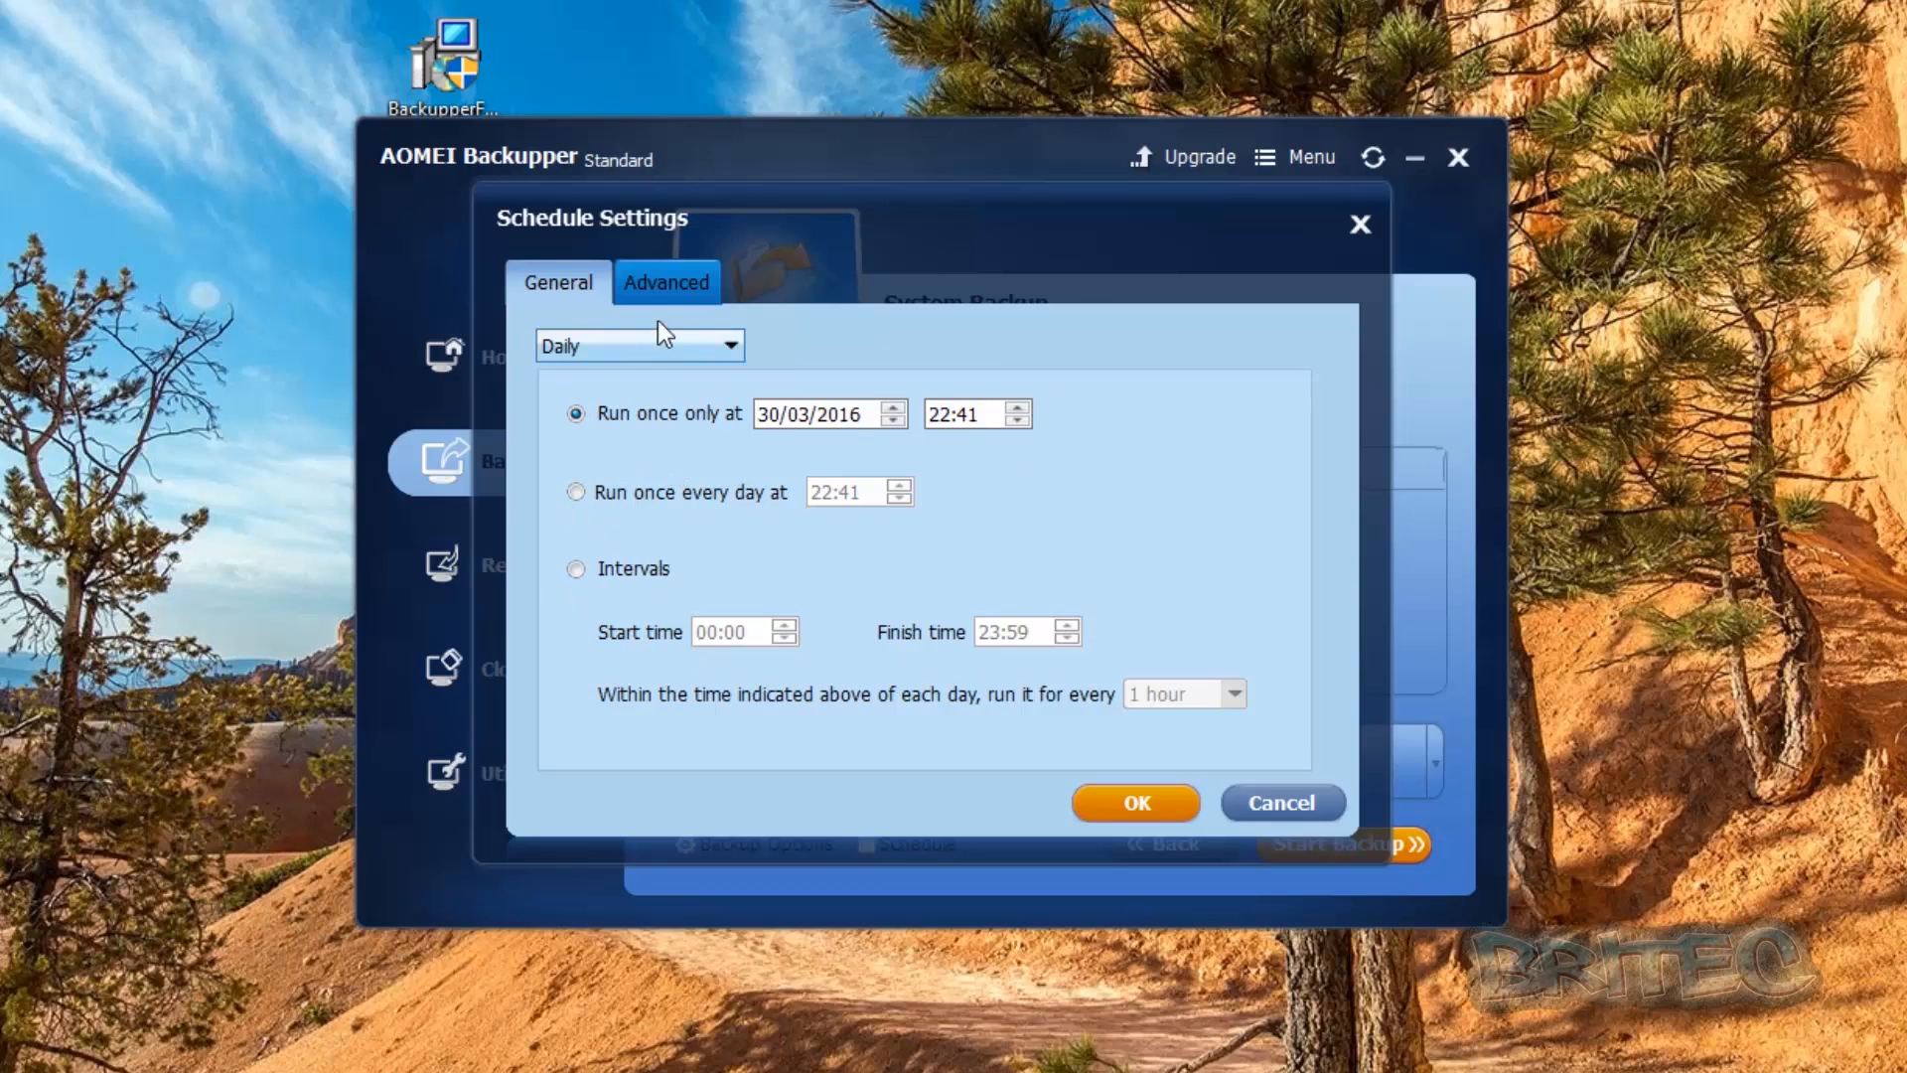
pyautogui.click(663, 286)
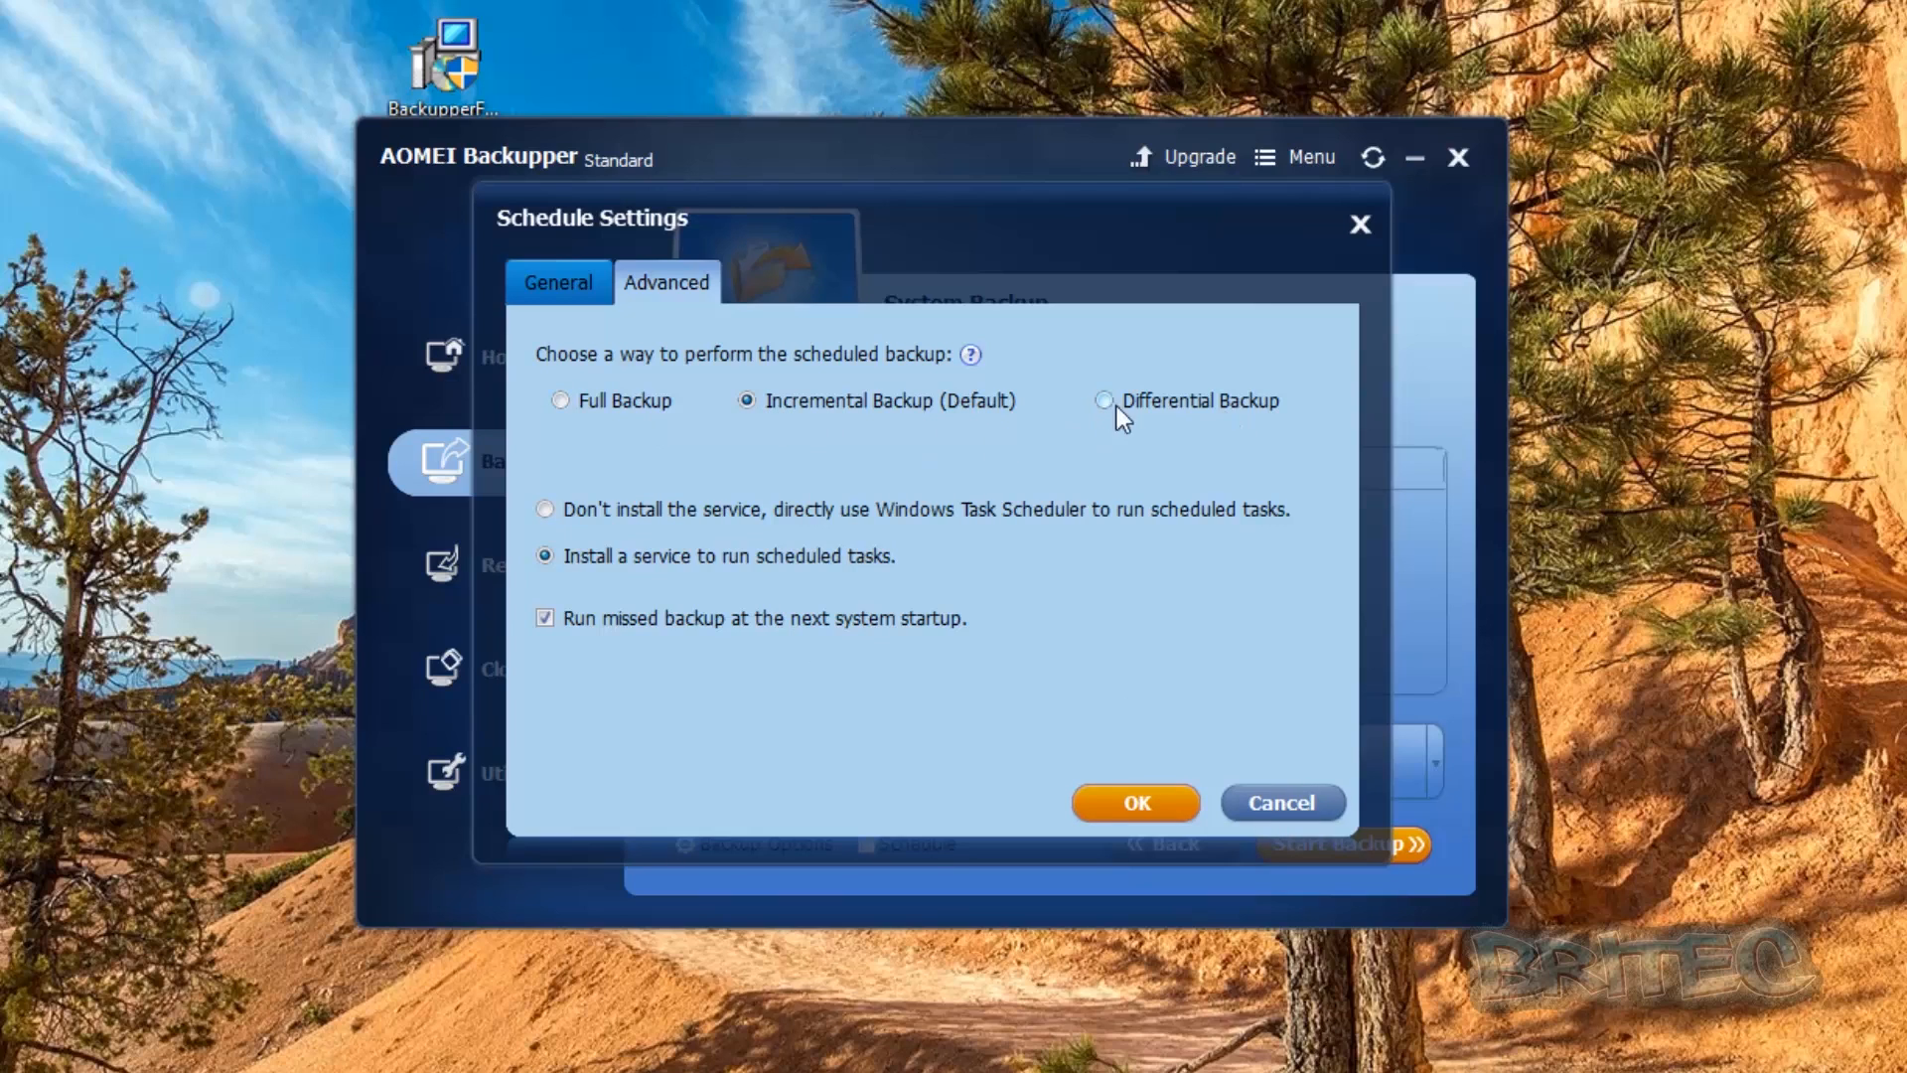
pyautogui.moveTo(971, 356)
pyautogui.click(1313, 803)
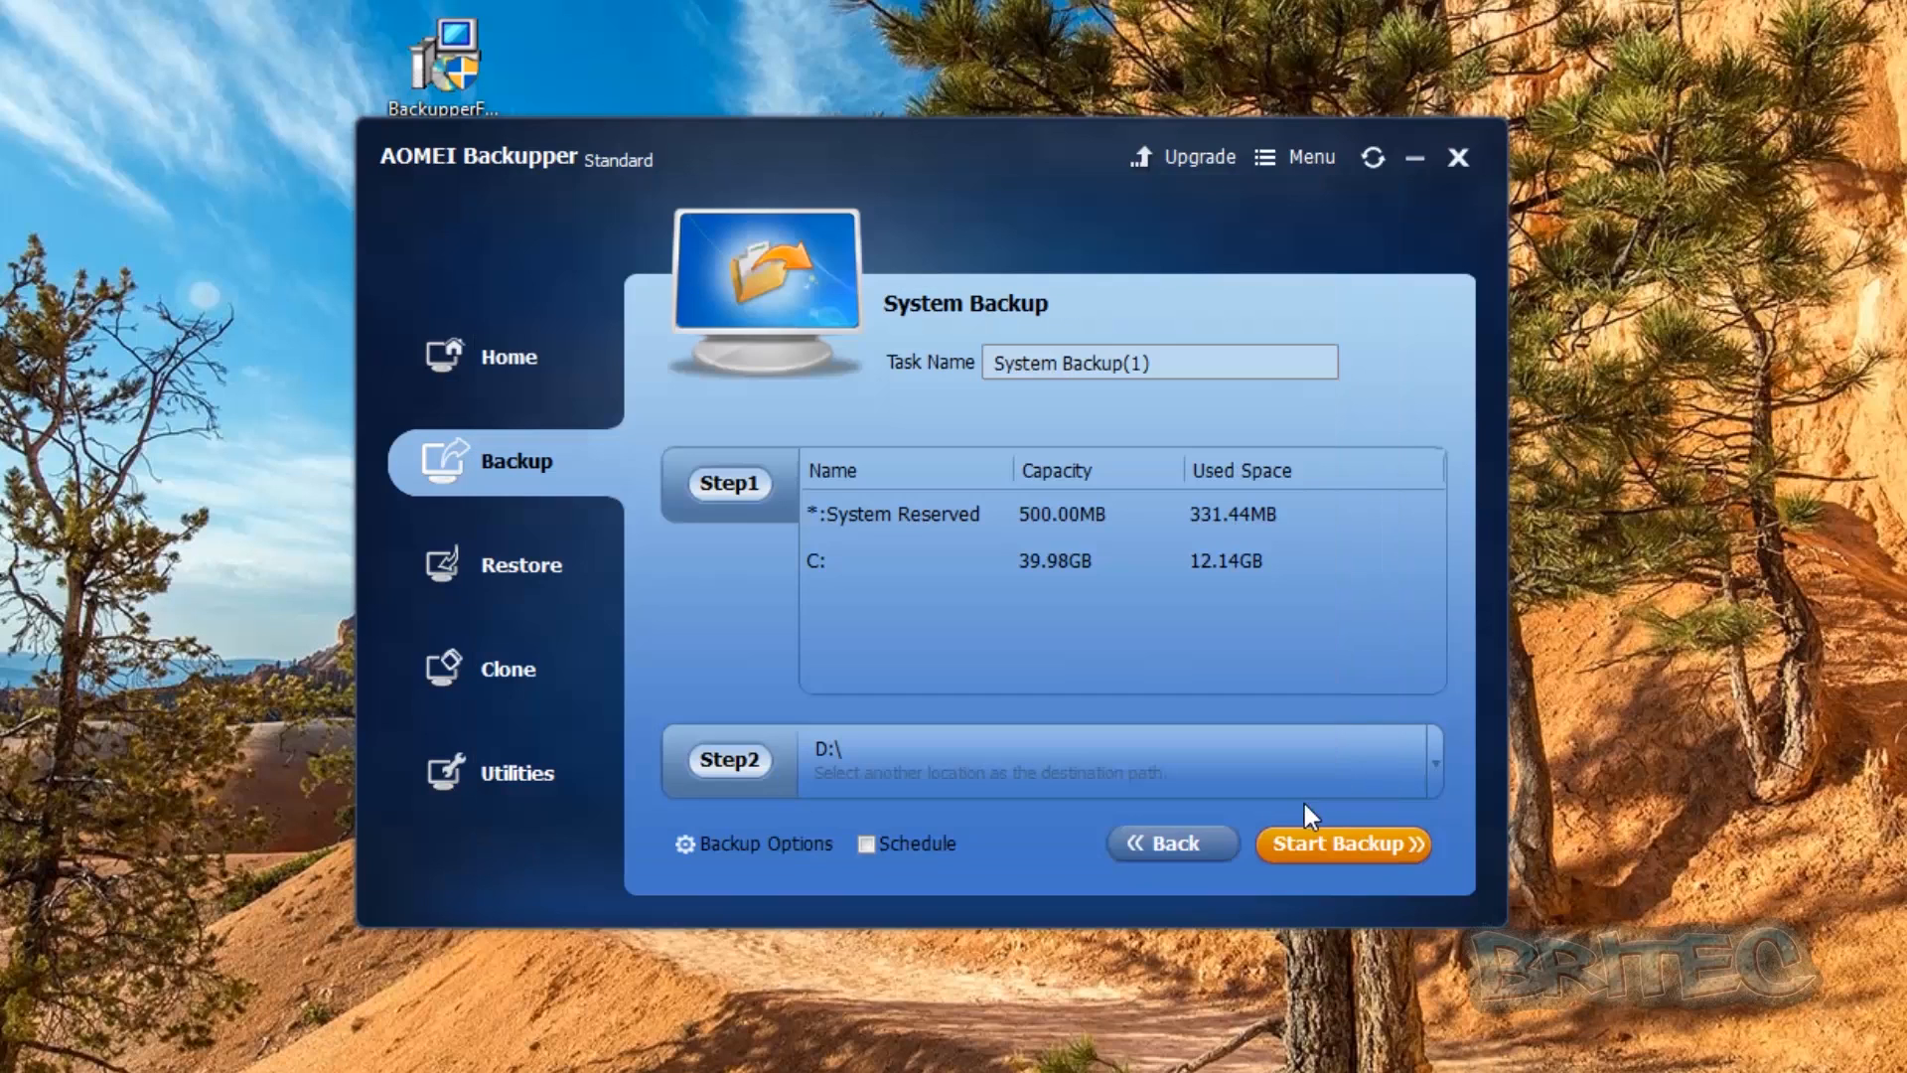
# Step: Run the system backup and finish the task after checking the image file in its destination folder
pyautogui.click(1338, 848)
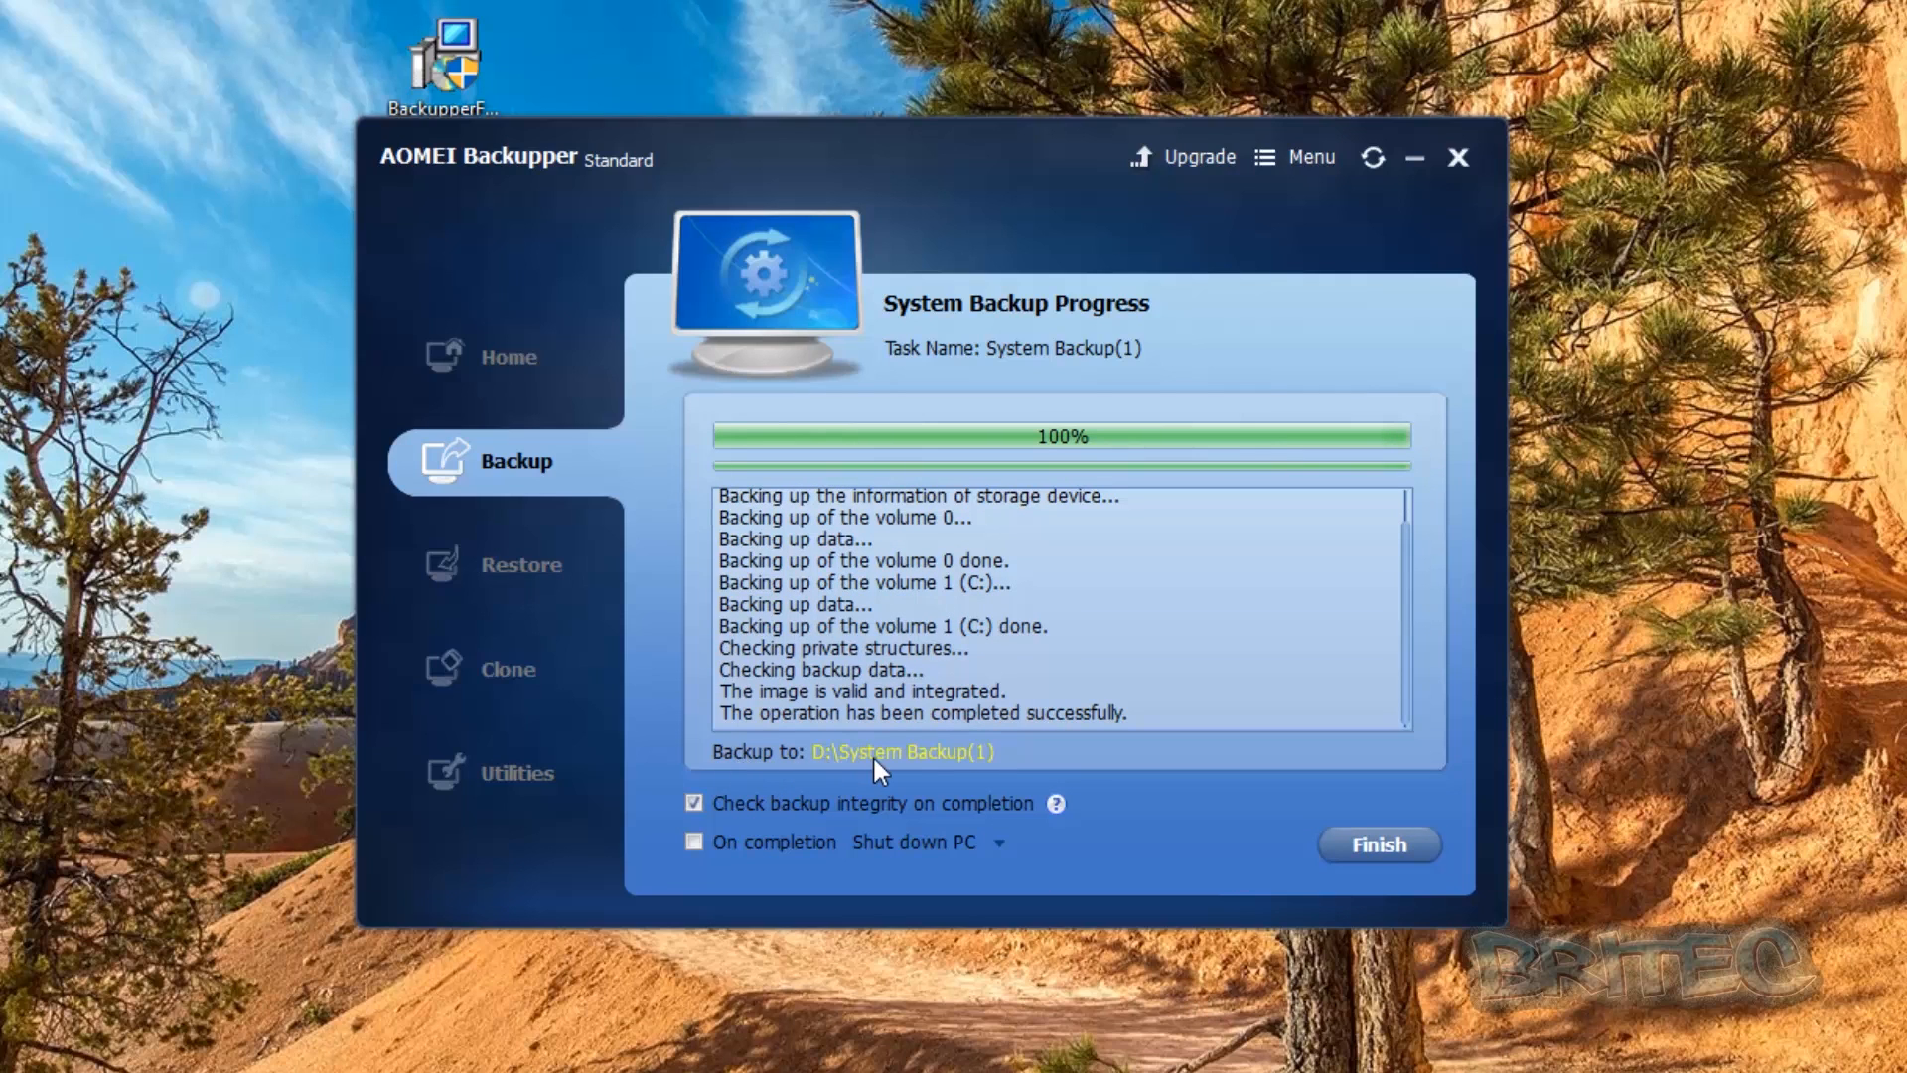
pyautogui.click(916, 753)
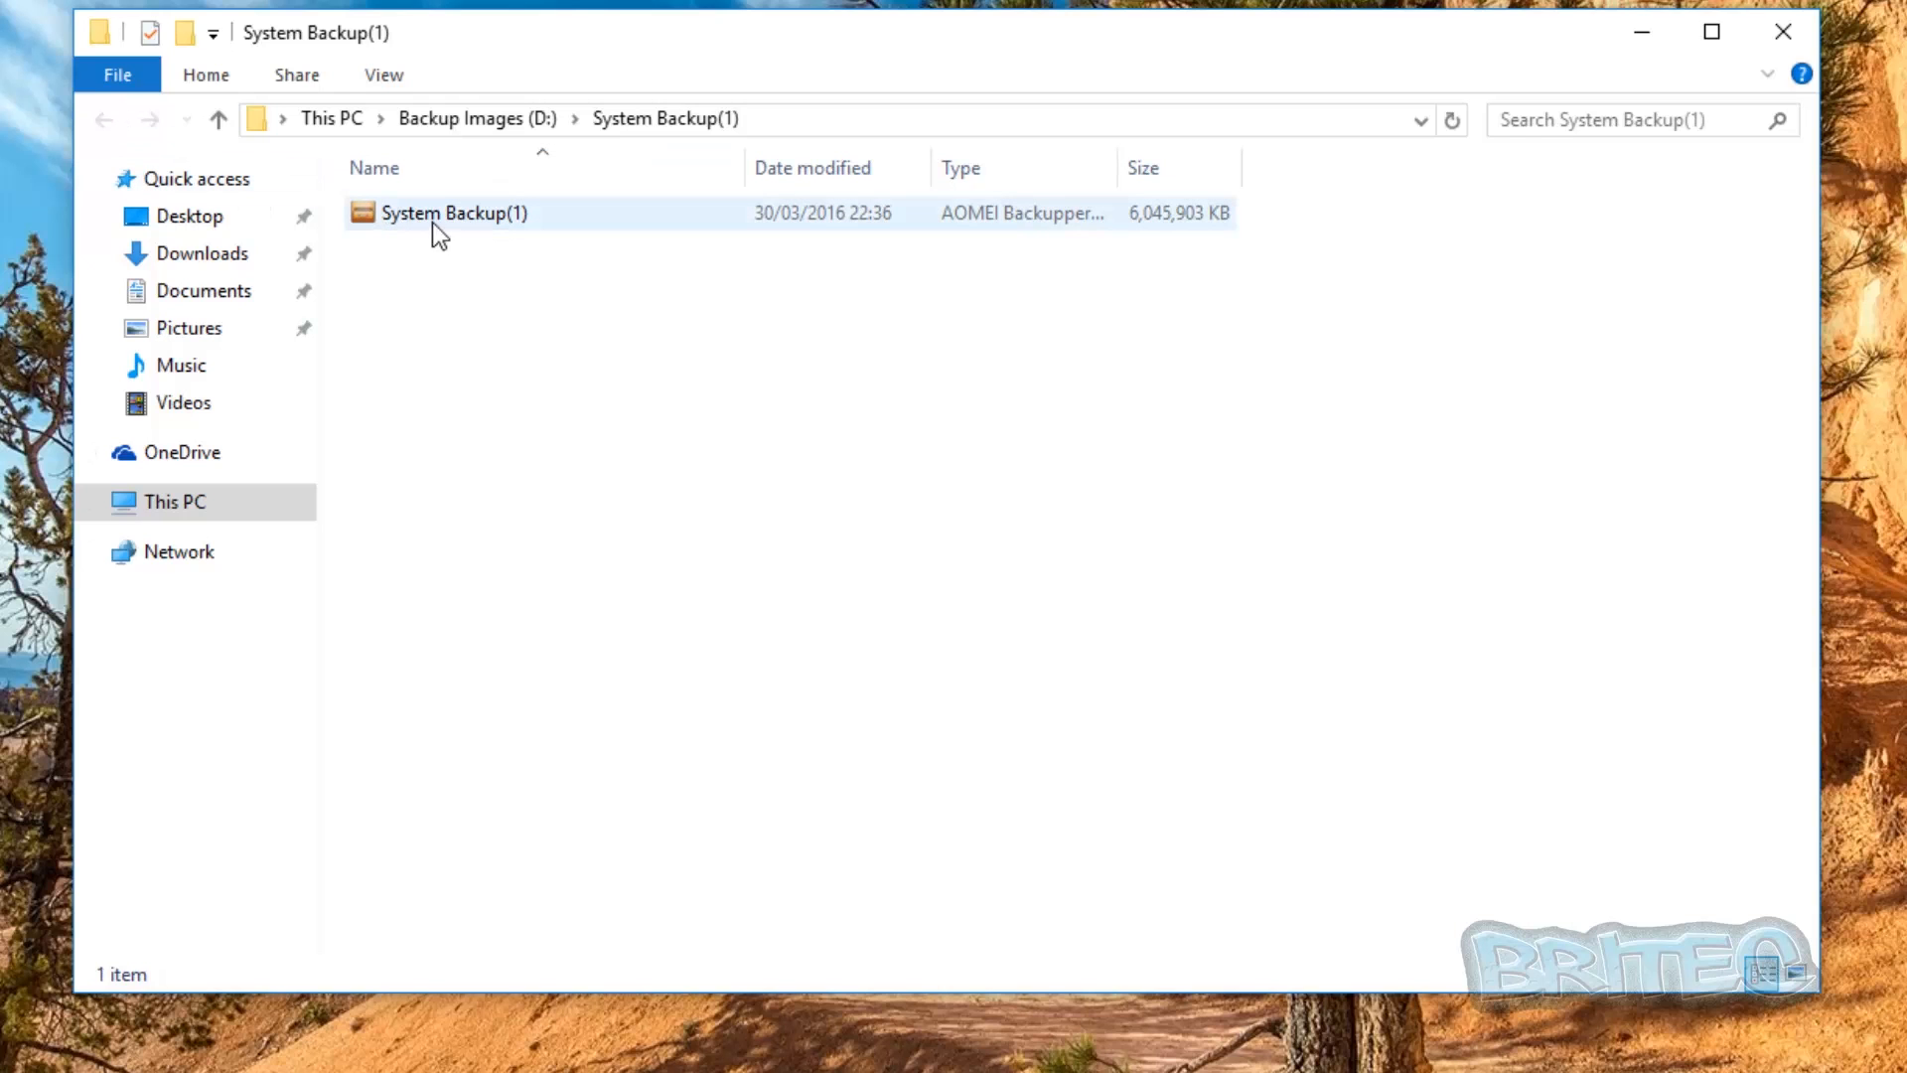
pyautogui.click(1783, 32)
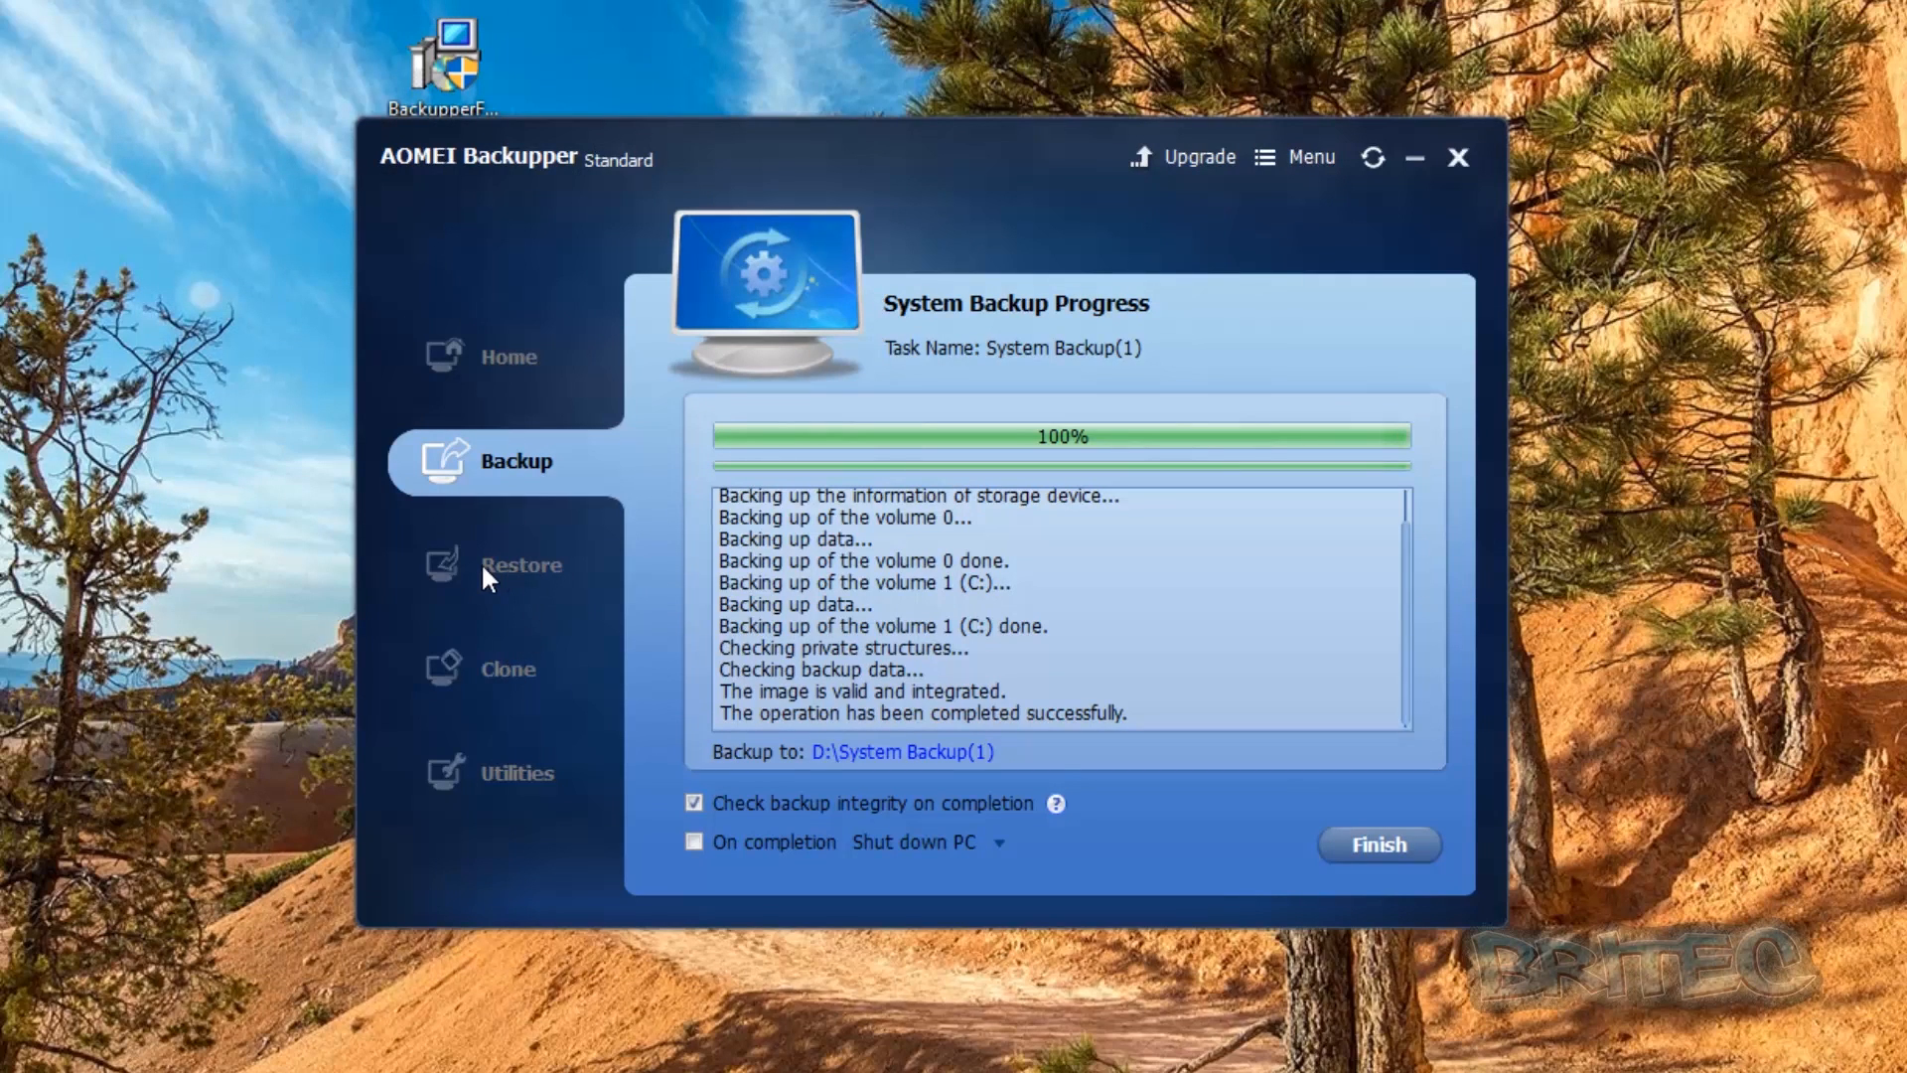
pyautogui.click(1388, 857)
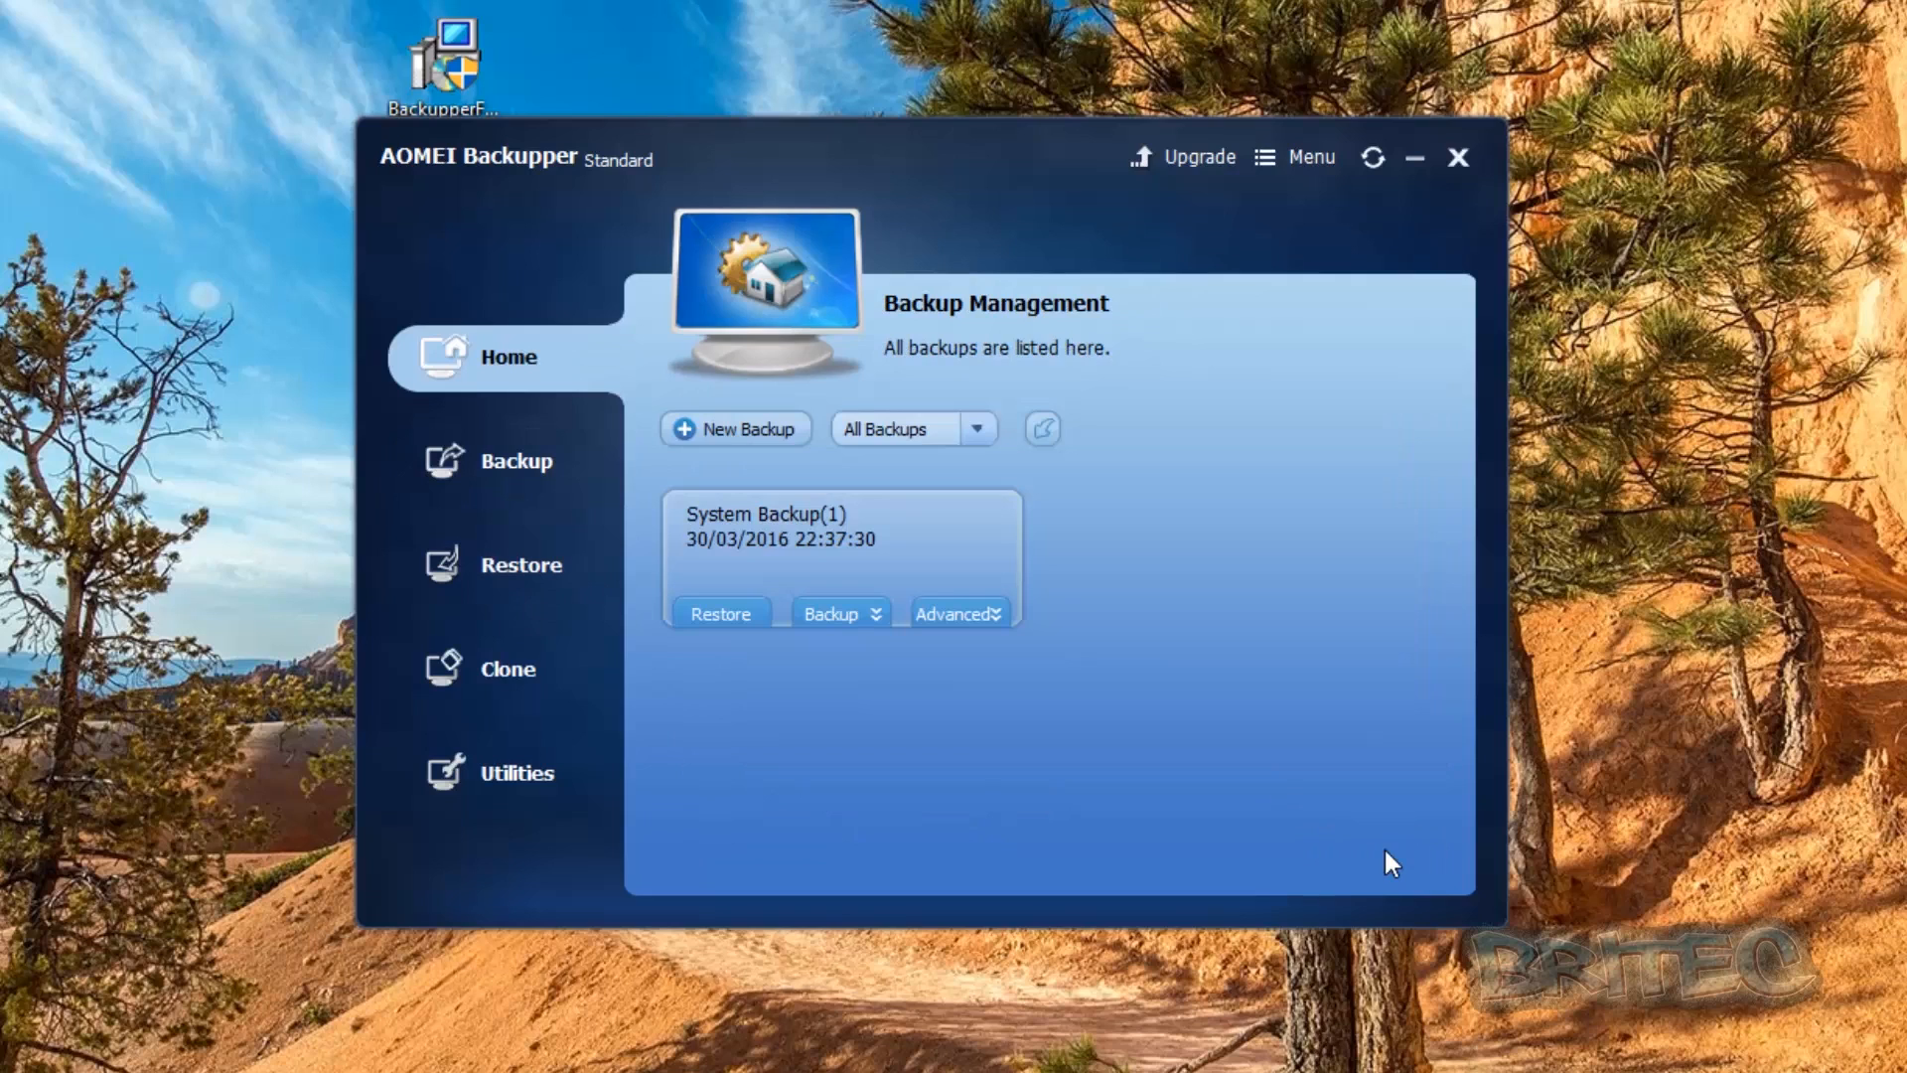
# Step: View the System Backup(1) entry available for restoring and the list of backup types, and close AOMEI Backupper
pyautogui.click(512, 580)
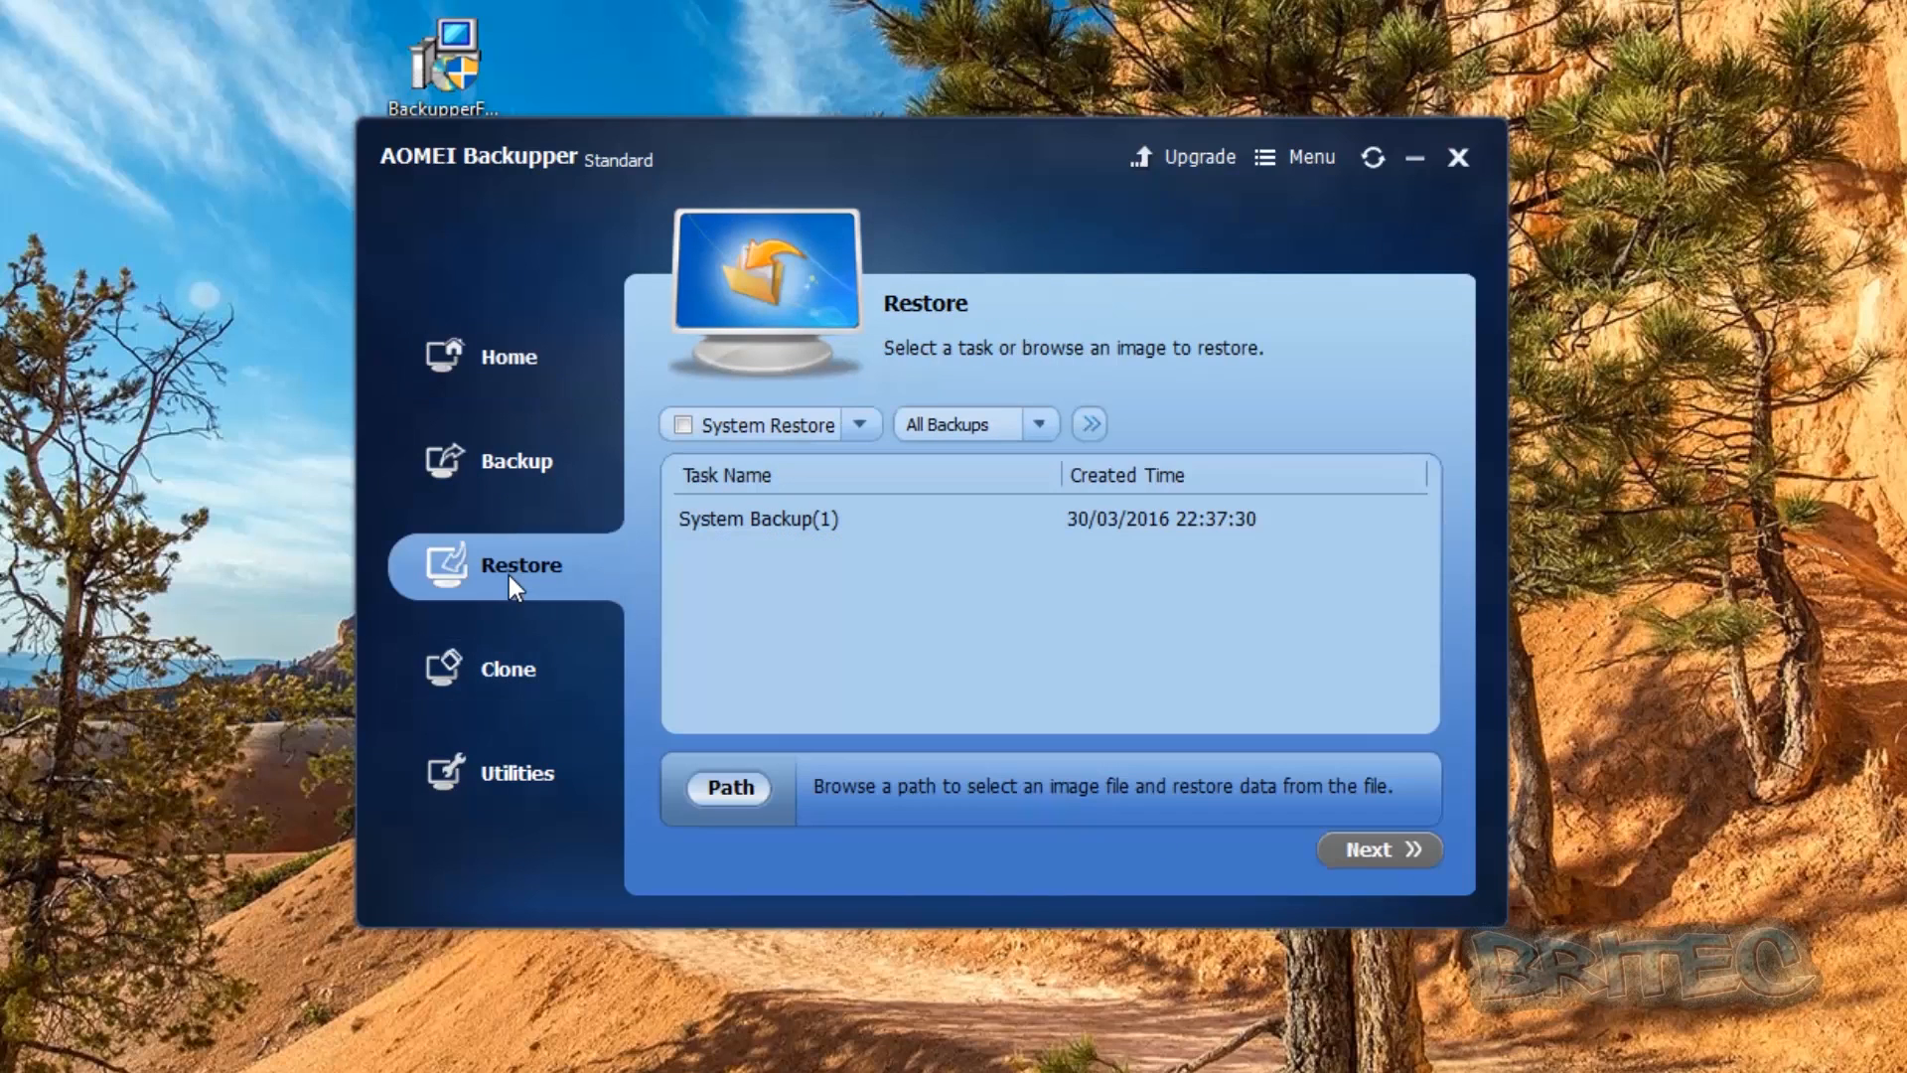
pyautogui.click(748, 517)
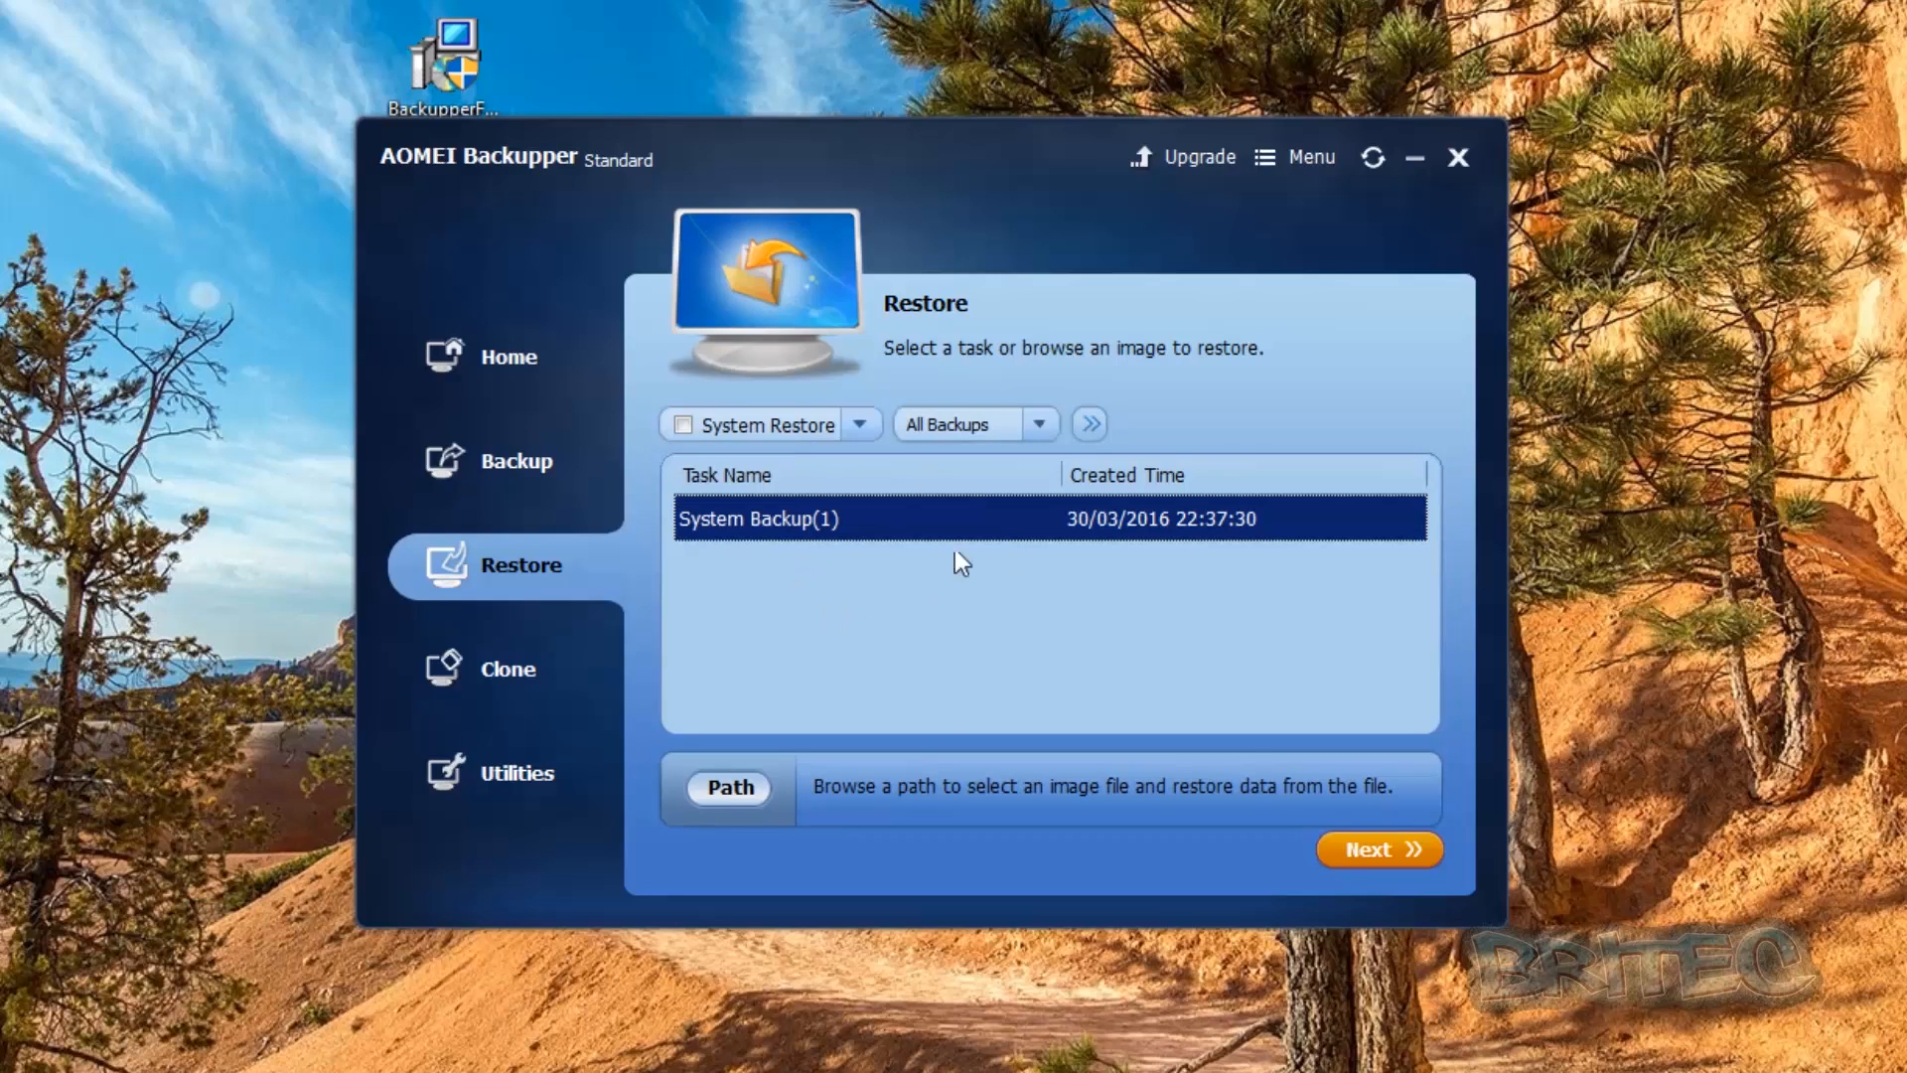
pyautogui.click(534, 467)
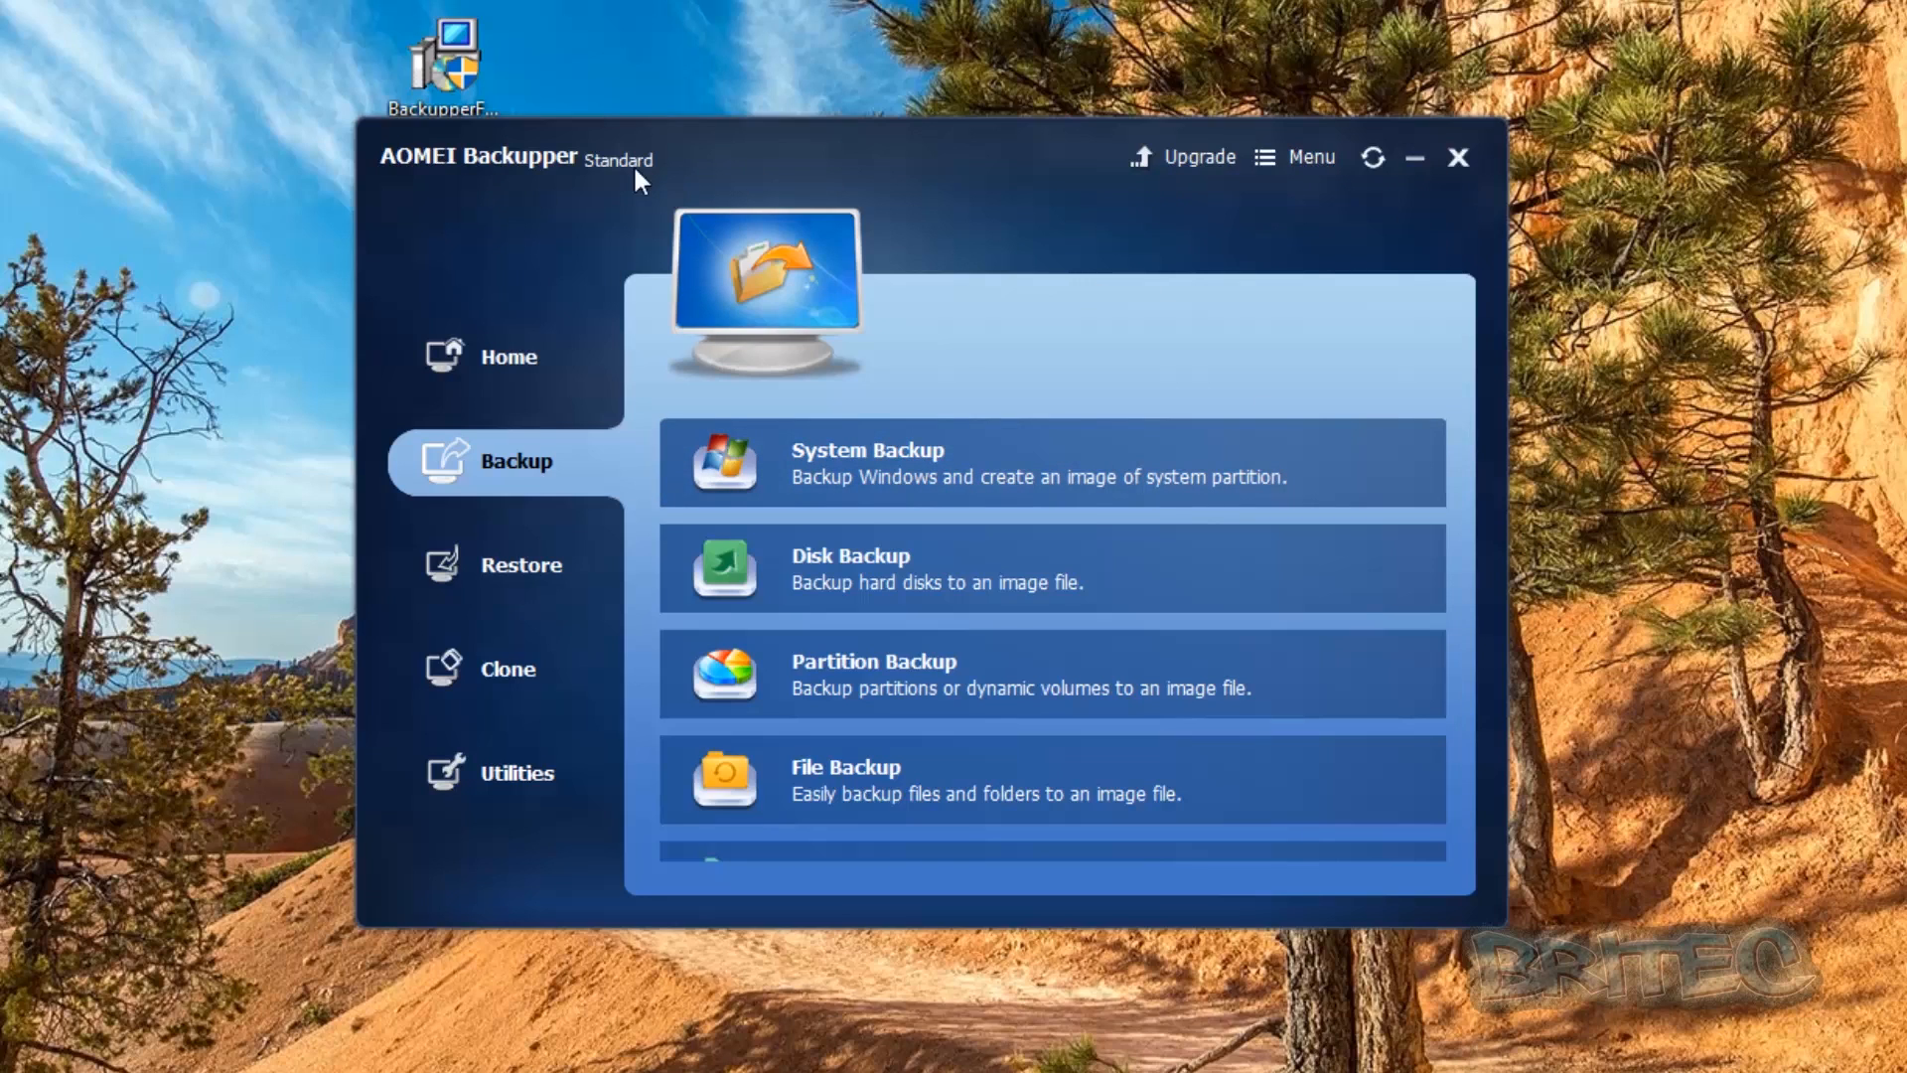
pyautogui.click(1460, 161)
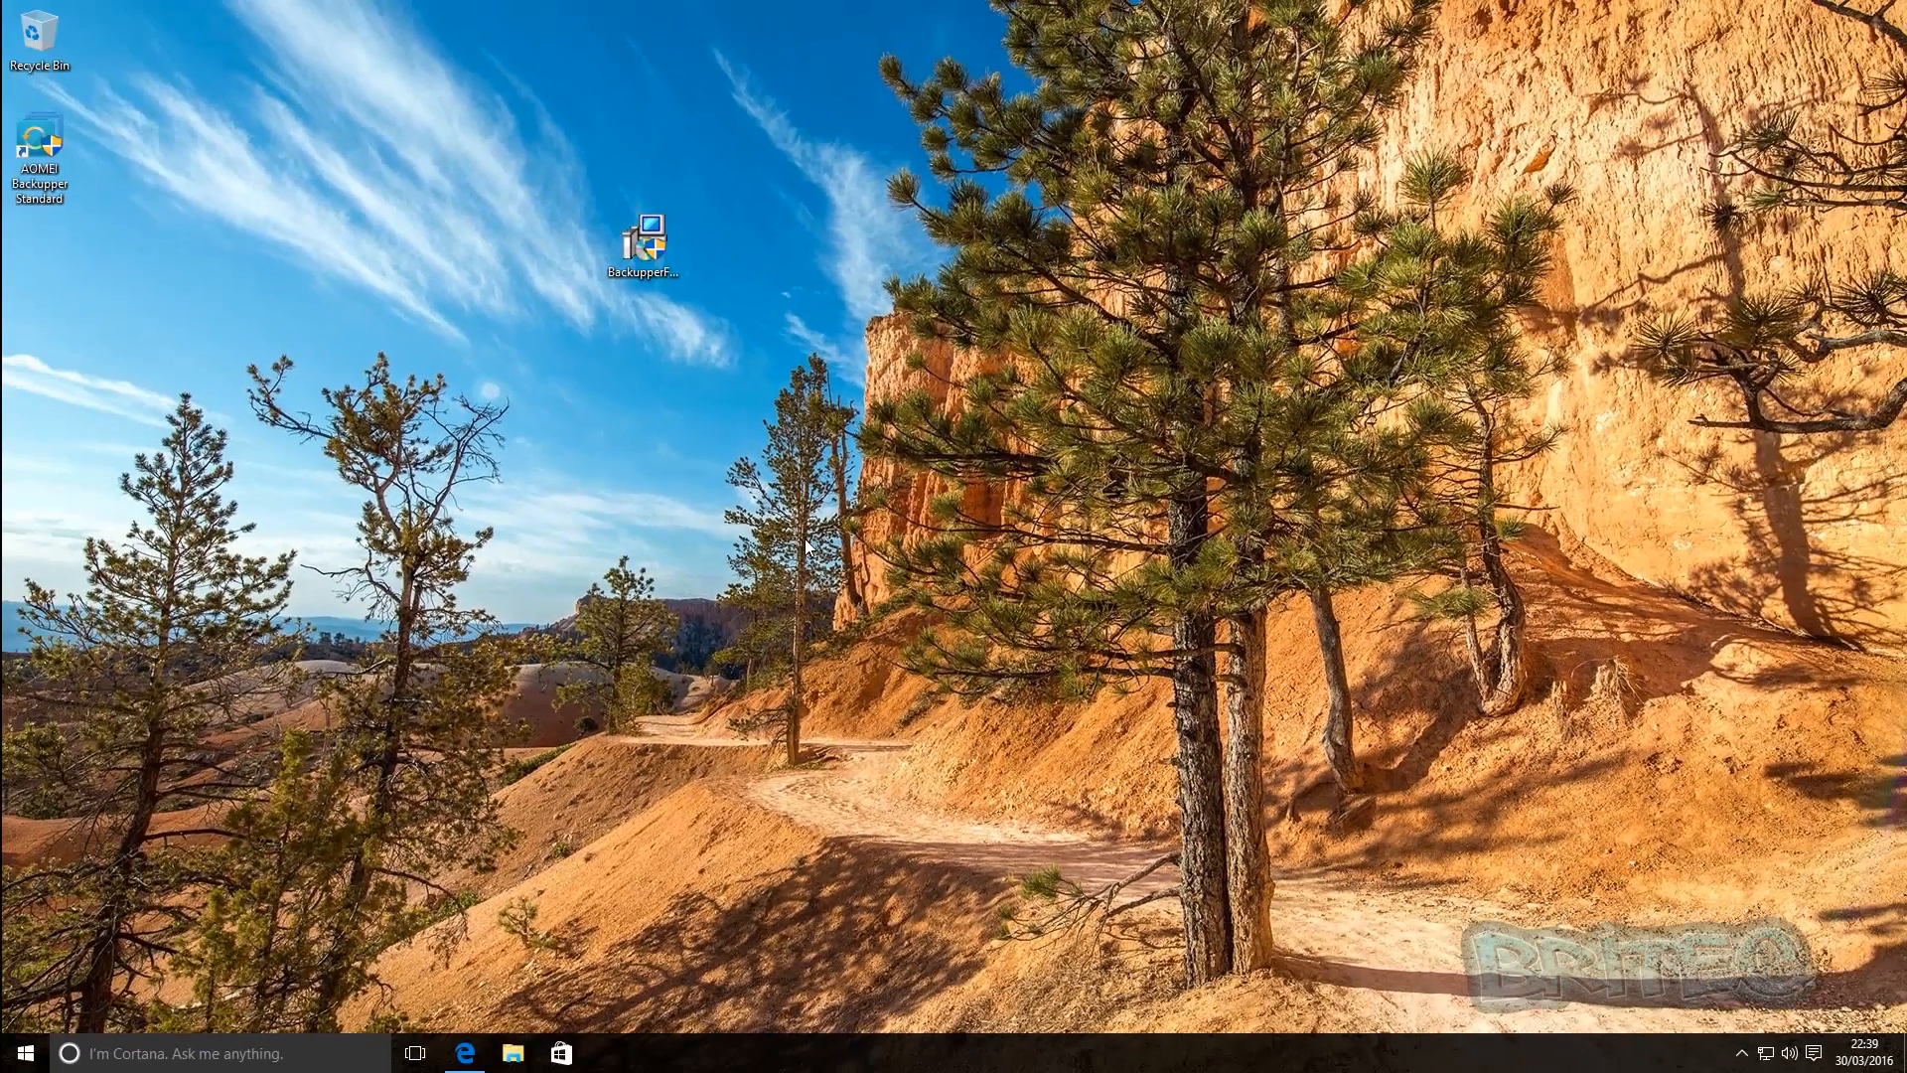